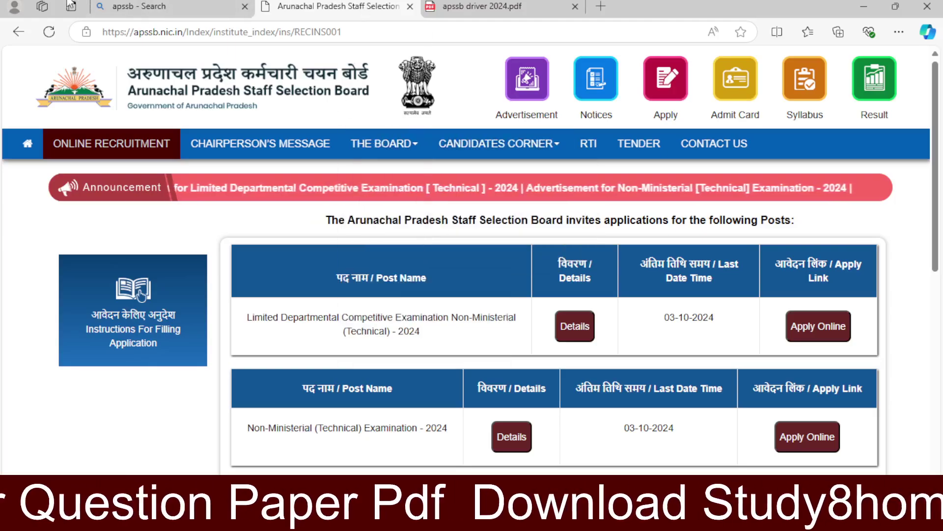
{"action": "left_click", "coordinate": [155, 8]}
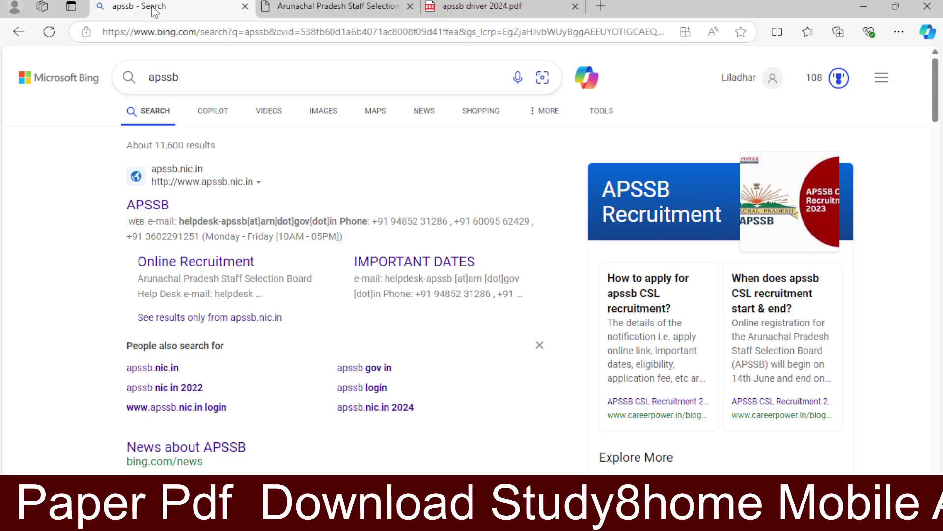
{"action": "left_click", "coordinate": [185, 77]}
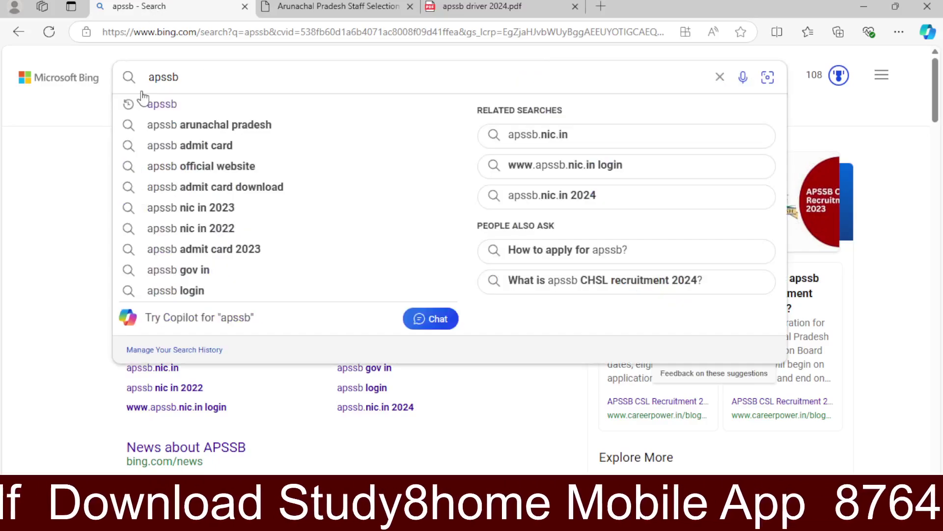
{"action": "left_click", "coordinate": [110, 131]}
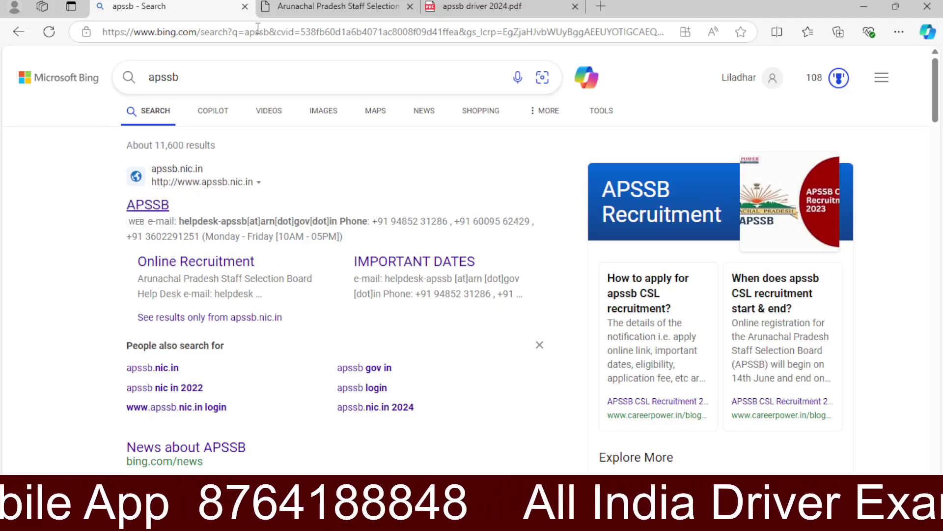
{"action": "left_click", "coordinate": [295, 7]}
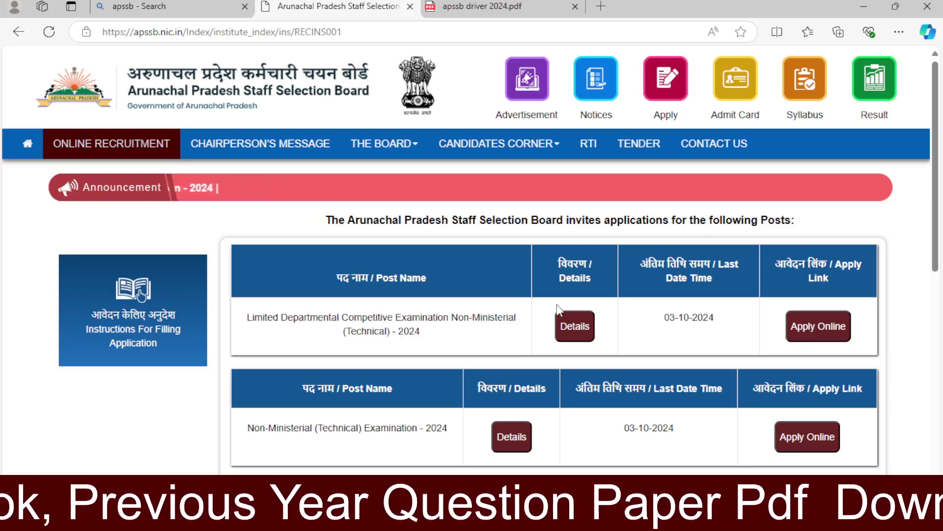
Step: Review the post-wise vacancy tables on pages 1–2 of 'apssb driver 2024.pdf', then go back to the APSSB tab
{"action": "left_click", "coordinate": [491, 12]}
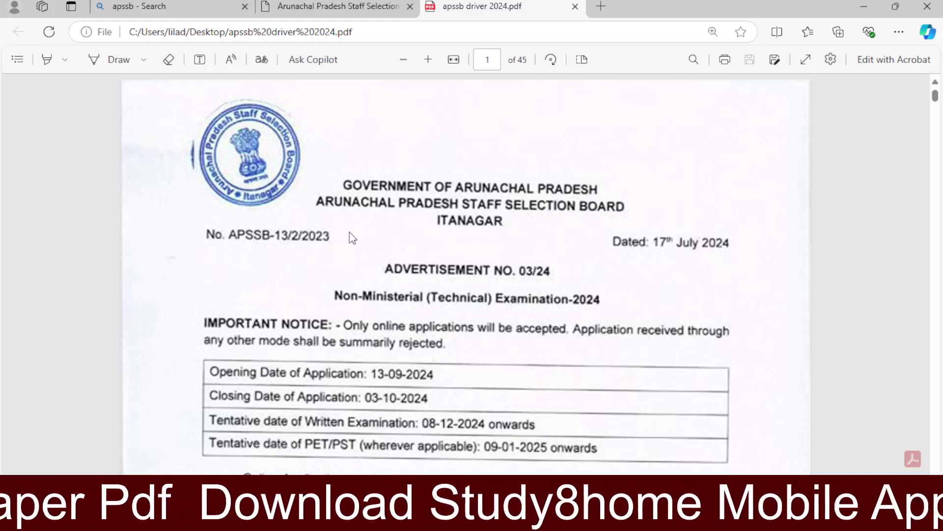
{"action": "scroll", "coordinate": [325, 244], "scroll_direction": "down", "scroll_amount": 2}
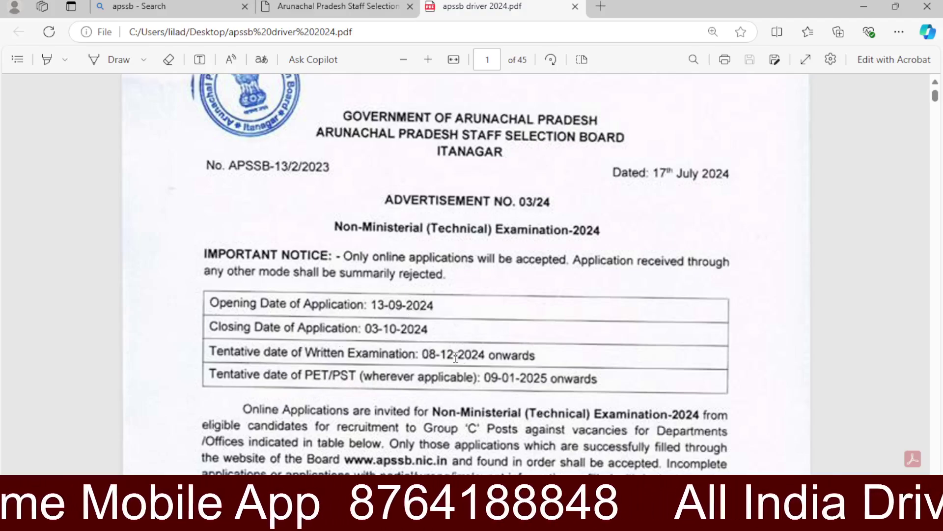
{"action": "scroll", "coordinate": [440, 341], "scroll_direction": "down", "scroll_amount": 10}
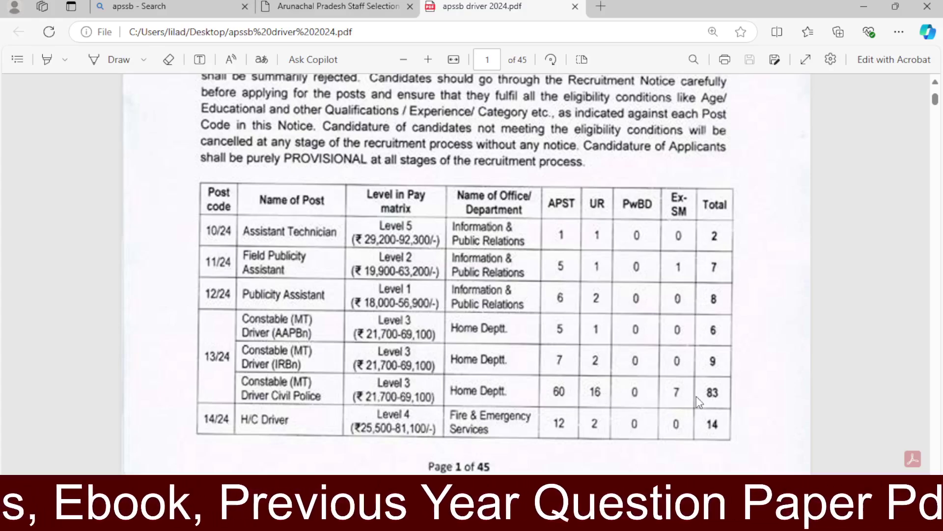
{"action": "scroll", "coordinate": [703, 397], "scroll_direction": "down", "scroll_amount": 1}
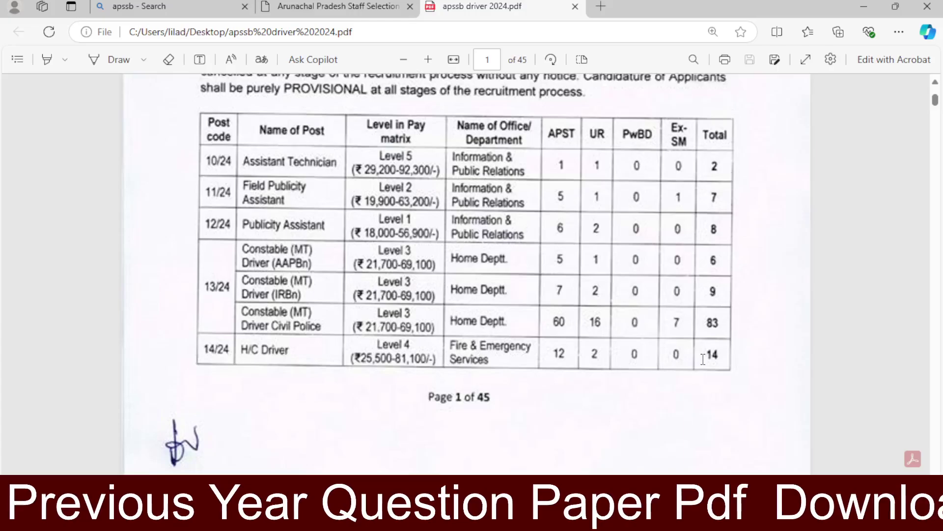
{"action": "scroll", "coordinate": [752, 388], "scroll_direction": "down", "scroll_amount": 4}
{"action": "scroll", "coordinate": [705, 364], "scroll_direction": "down", "scroll_amount": 6}
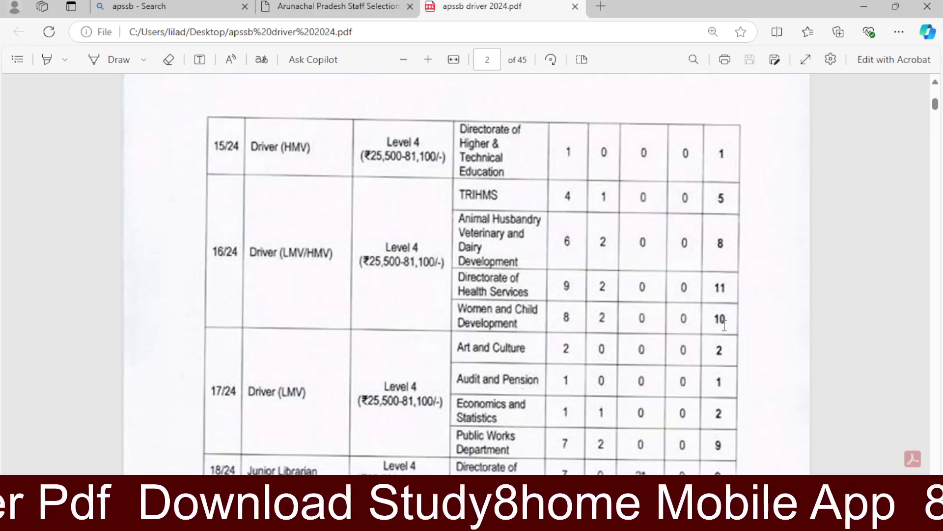
{"action": "scroll", "coordinate": [724, 326], "scroll_direction": "down", "scroll_amount": 1}
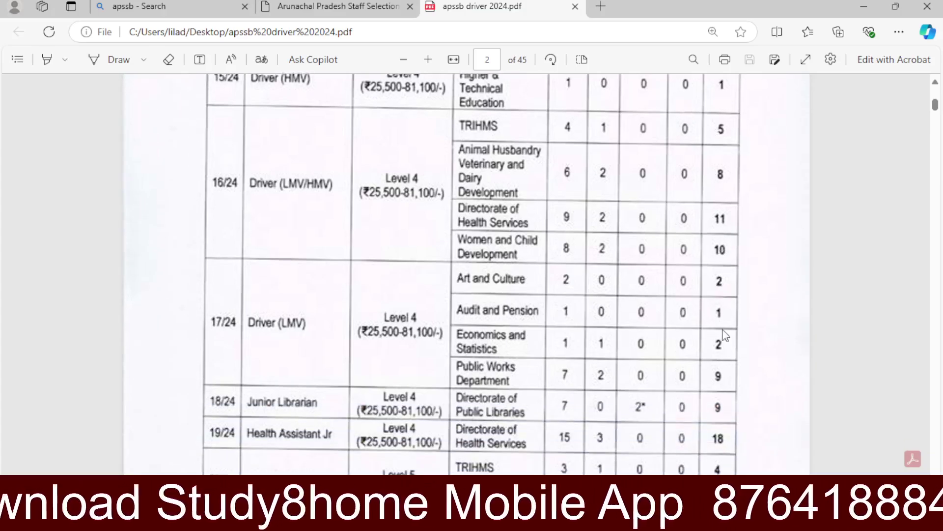
{"action": "scroll", "coordinate": [725, 386], "scroll_direction": "down", "scroll_amount": 5}
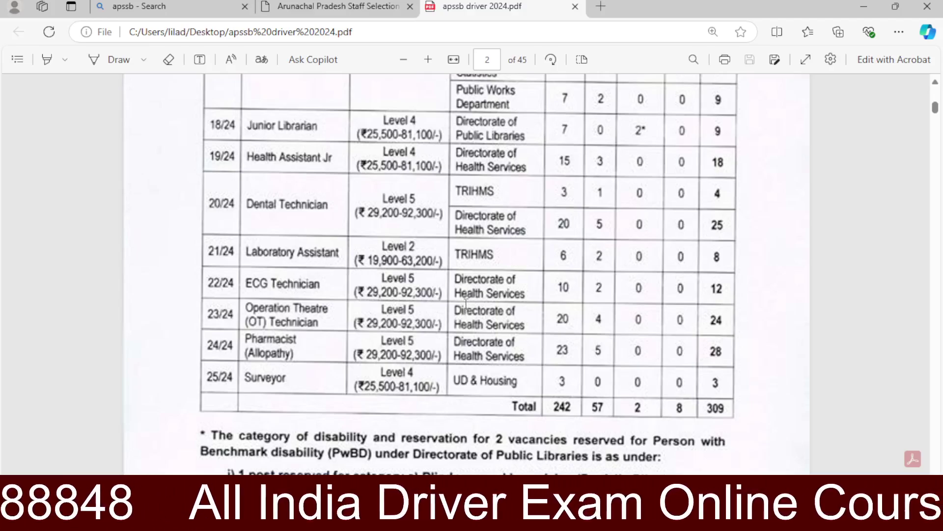
{"action": "scroll", "coordinate": [463, 261], "scroll_direction": "up", "scroll_amount": 15}
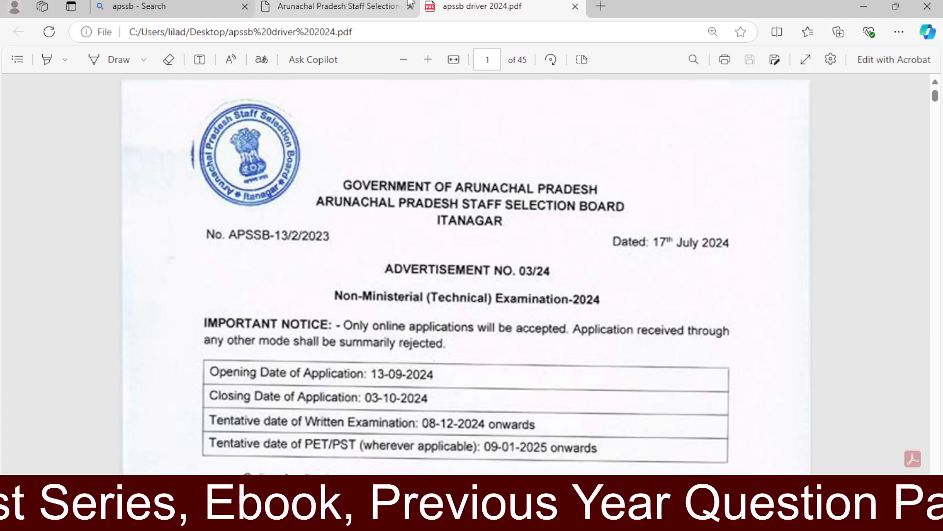
{"action": "left_click", "coordinate": [339, 7]}
Step: Open the Non-Ministerial (Technical) 2024 Apply Online login form and choose New User registration
{"action": "mouse_move", "coordinate": [393, 143]}
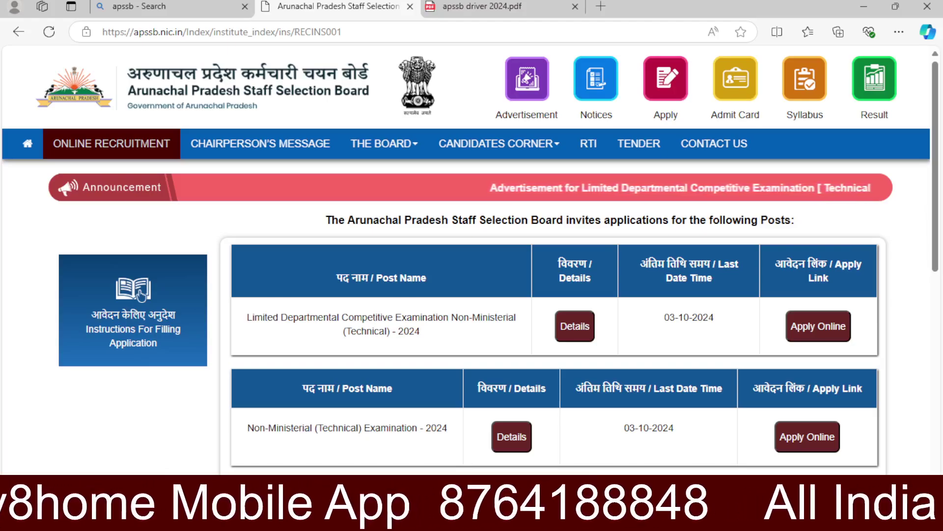
{"action": "left_click", "coordinate": [814, 330]}
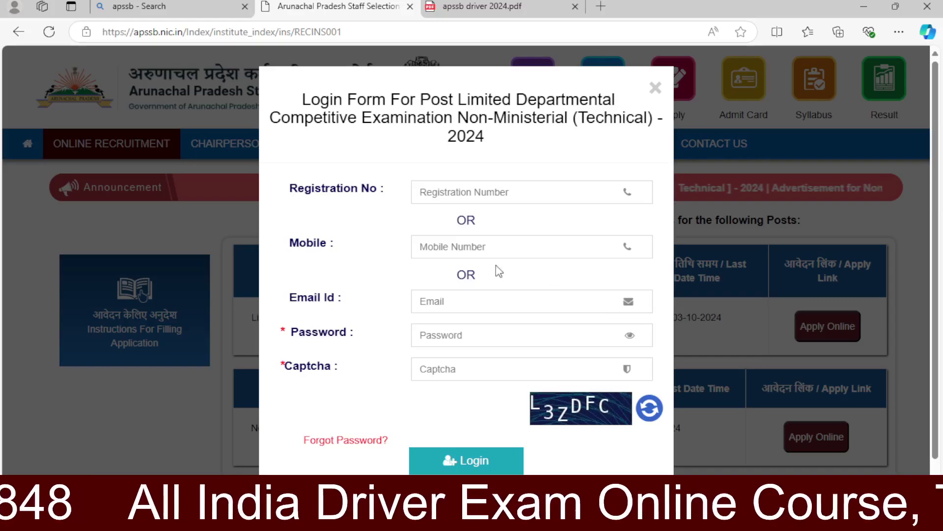
{"action": "scroll", "coordinate": [378, 295], "scroll_direction": "down", "scroll_amount": 1}
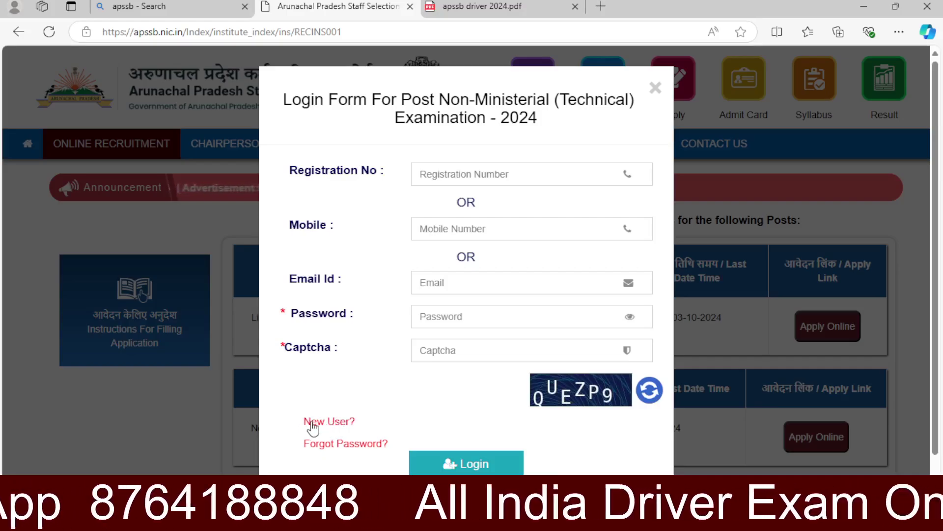
{"action": "left_click", "coordinate": [328, 422]}
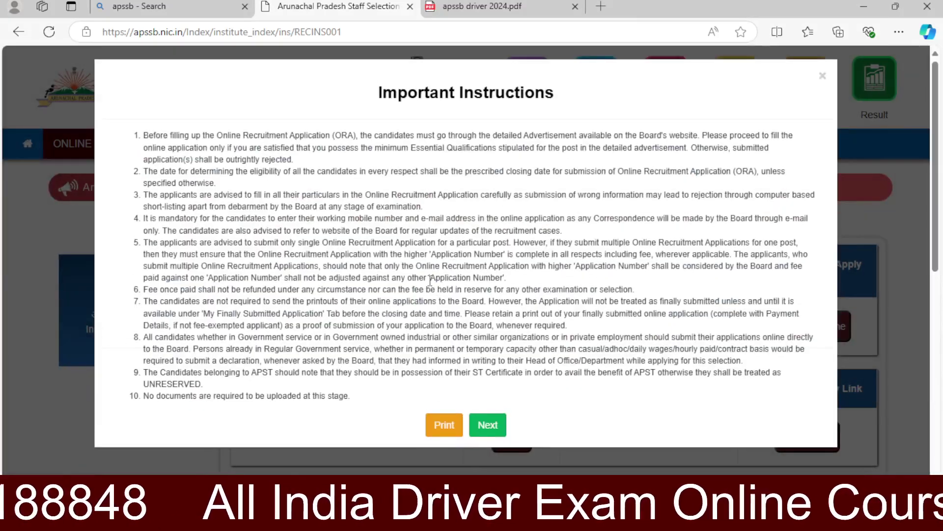
Step: Get past the Important Instructions, tick the Terms and Conditions declaration, and continue to registration
{"action": "left_click", "coordinate": [488, 424]}
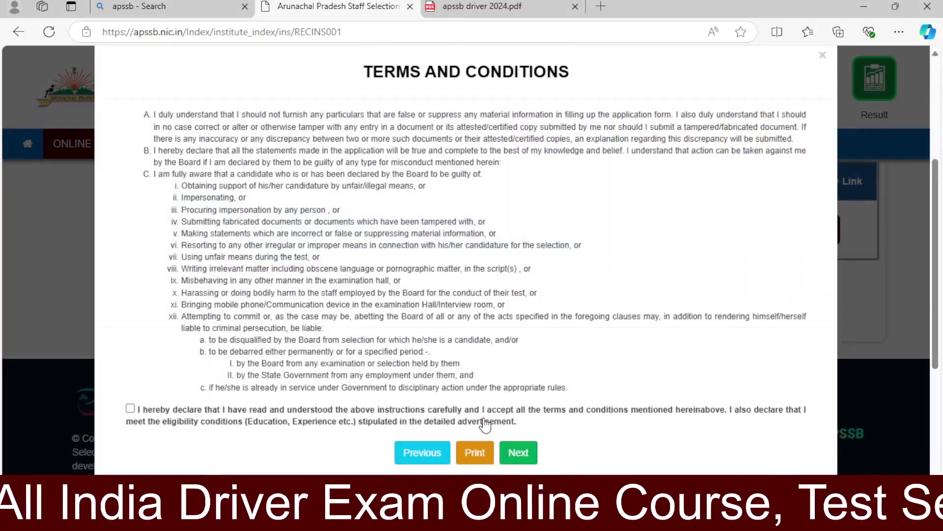
{"action": "left_click", "coordinate": [521, 455]}
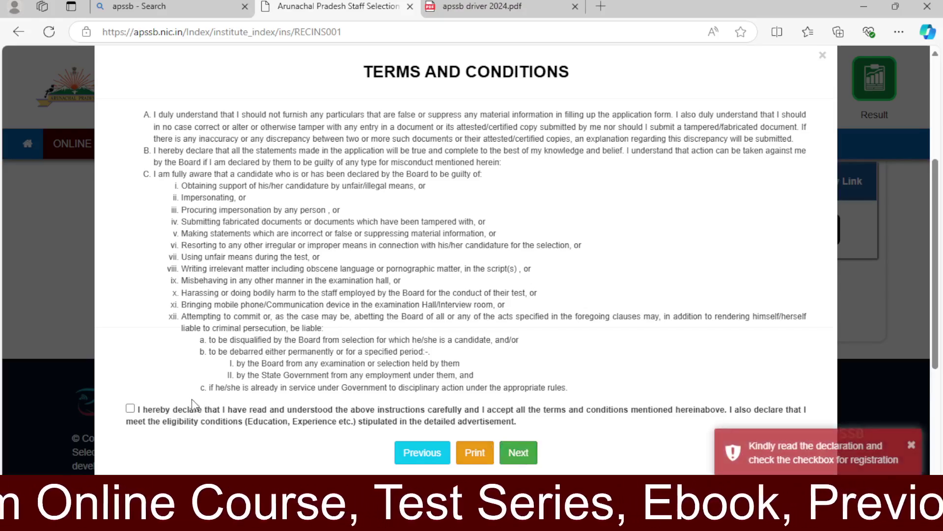
{"action": "left_click", "coordinate": [131, 409]}
{"action": "left_click", "coordinate": [521, 451]}
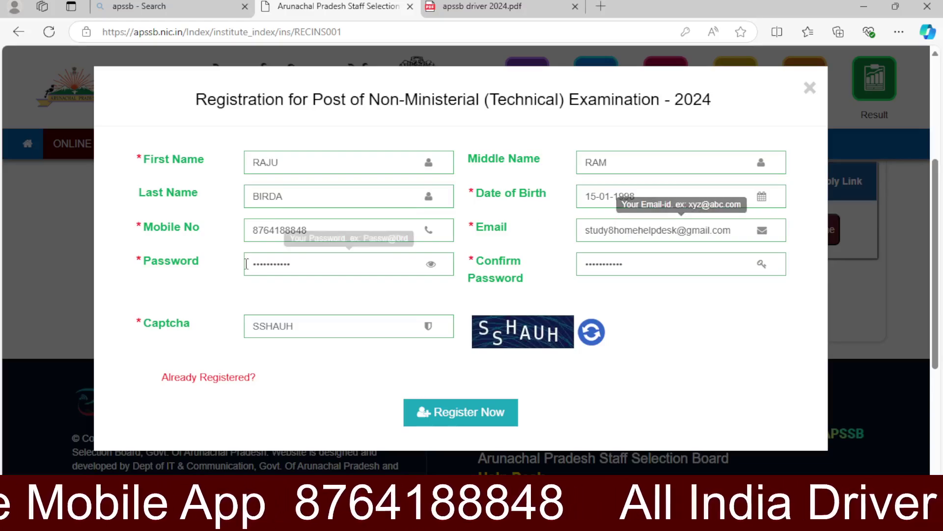
Step: Fix the Confirm Password entry to match the password and submit the registration with Register Now
{"action": "left_click", "coordinate": [431, 265]}
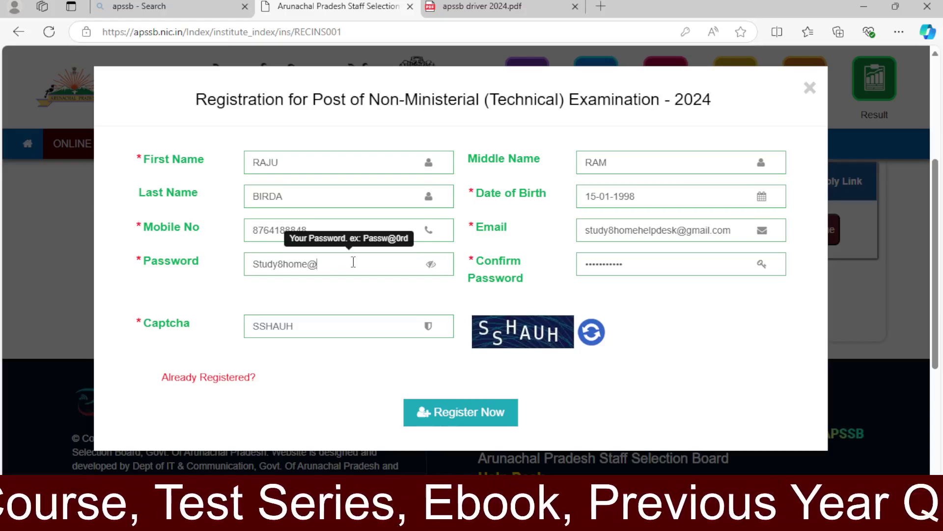
{"action": "left_click", "coordinate": [431, 264]}
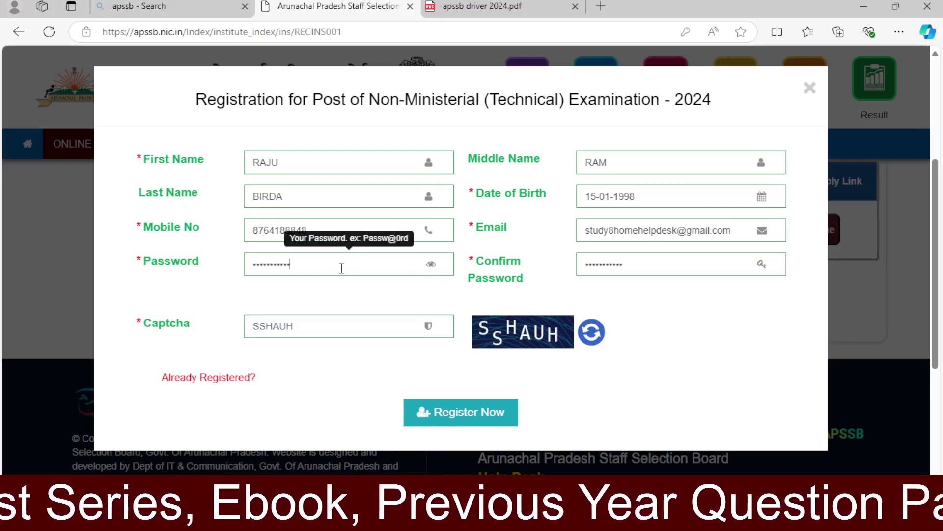
{"action": "left_click", "coordinate": [639, 267]}
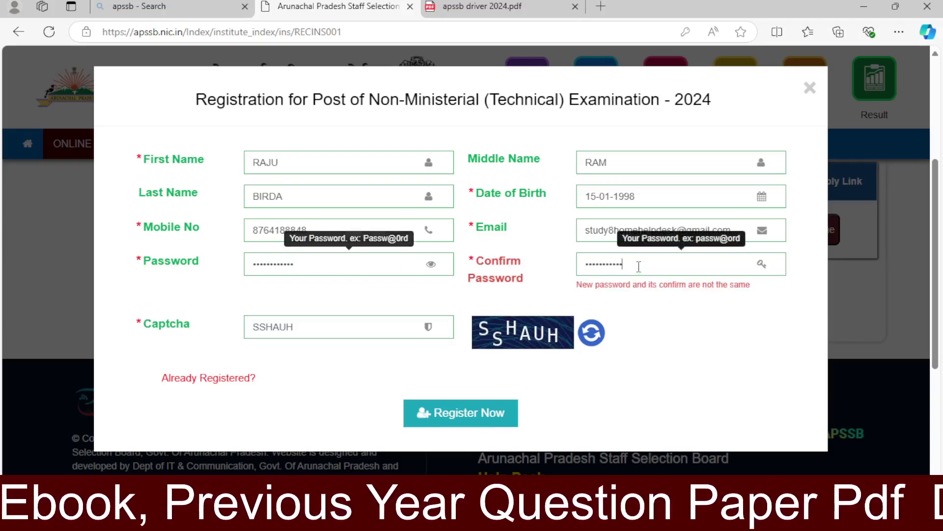
{"action": "type", "text": "1"}
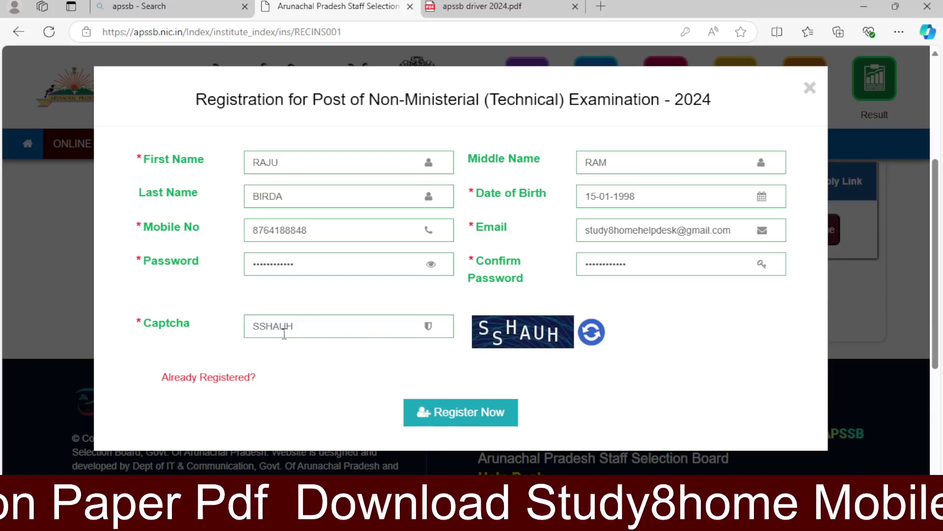
{"action": "left_click", "coordinate": [486, 413]}
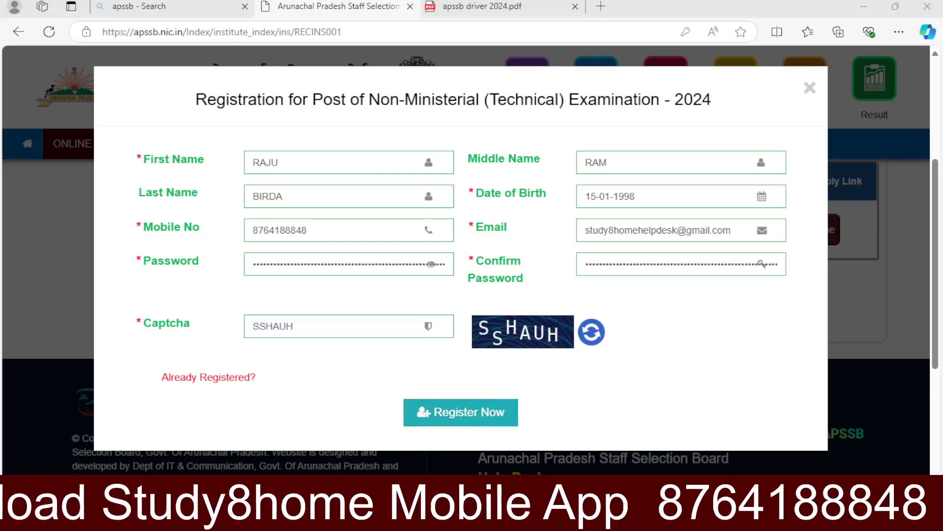
{"action": "key", "text": "Return"}
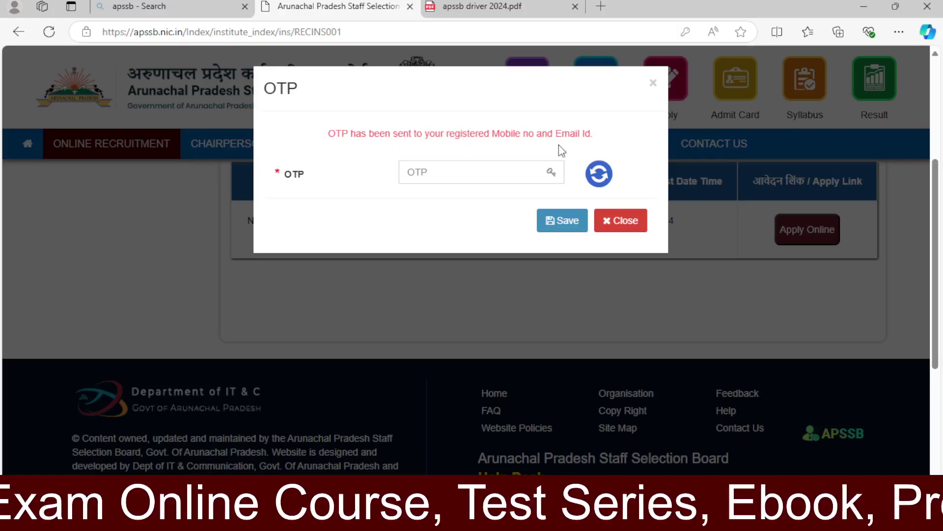
Step: Enter the OTP received by SMS/email and save it to verify the registration
{"action": "left_click", "coordinate": [412, 170]}
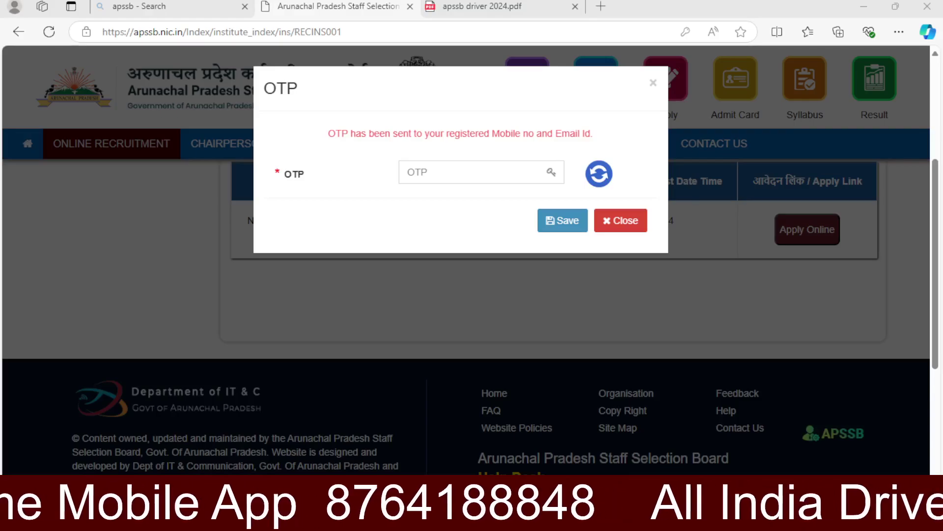
{"action": "left_click", "coordinate": [382, 267]}
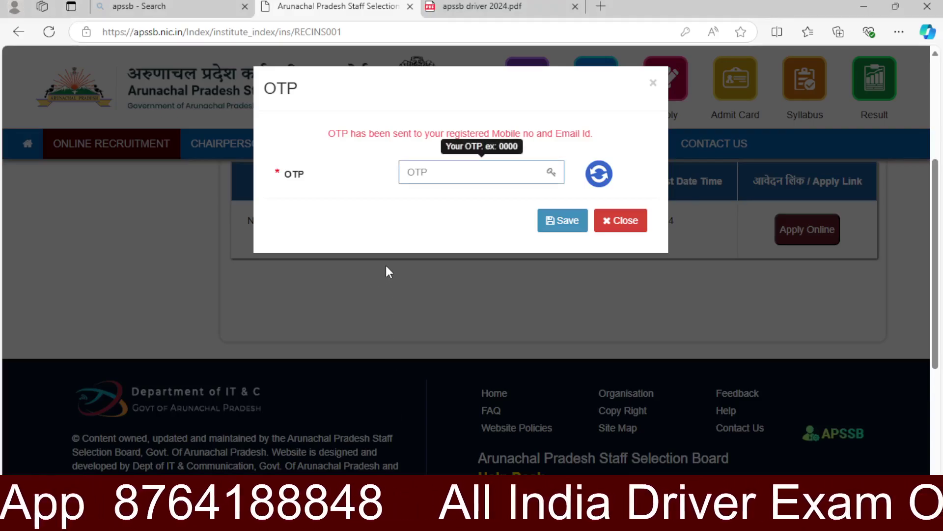
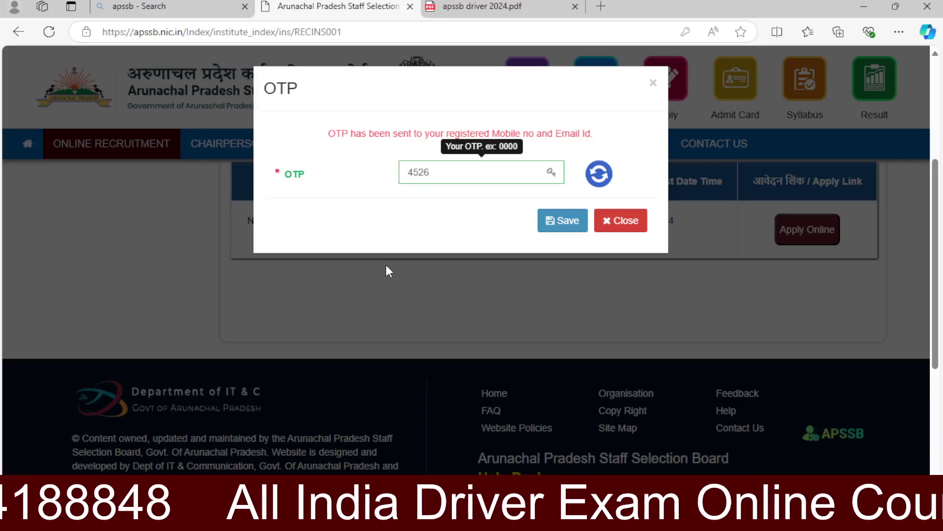
{"action": "left_click", "coordinate": [575, 223]}
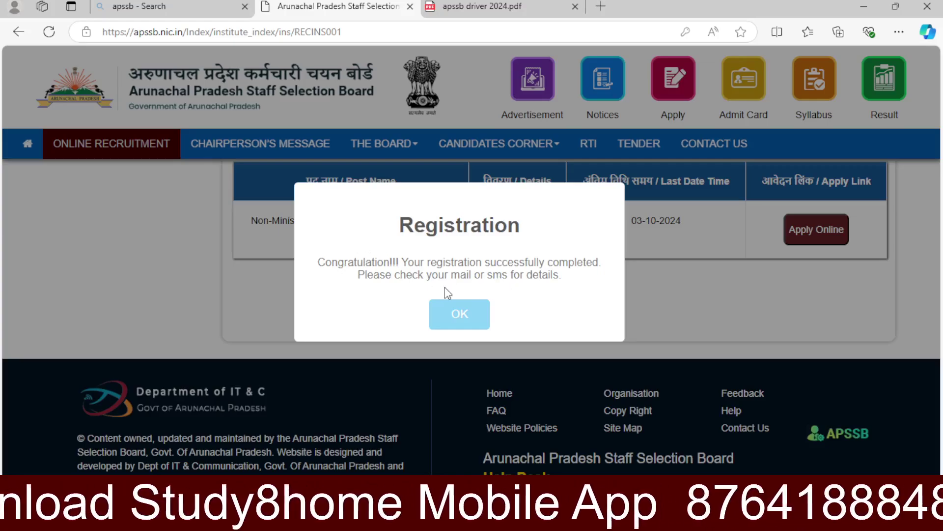
Step: Dismiss the registration-success message and enter the registered mobile number in the login form
{"action": "left_click", "coordinate": [462, 317]}
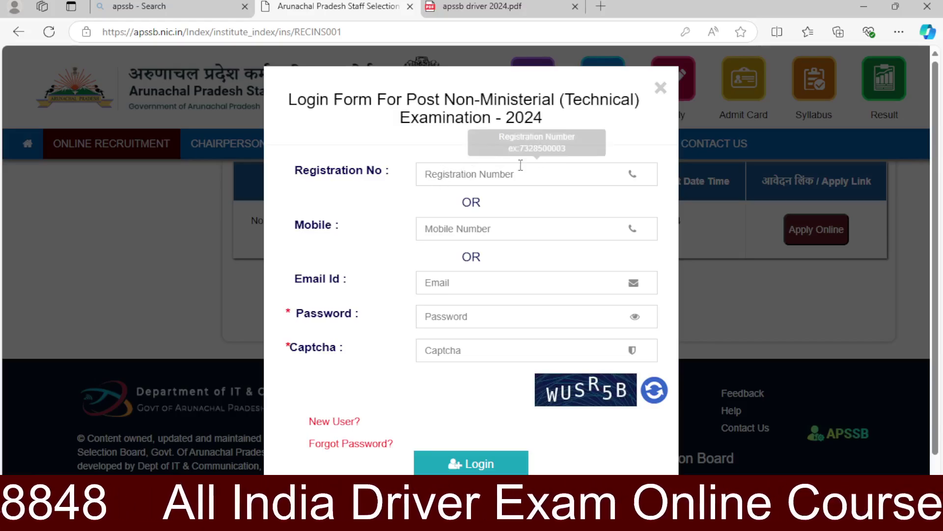
{"action": "left_click", "coordinate": [441, 233]}
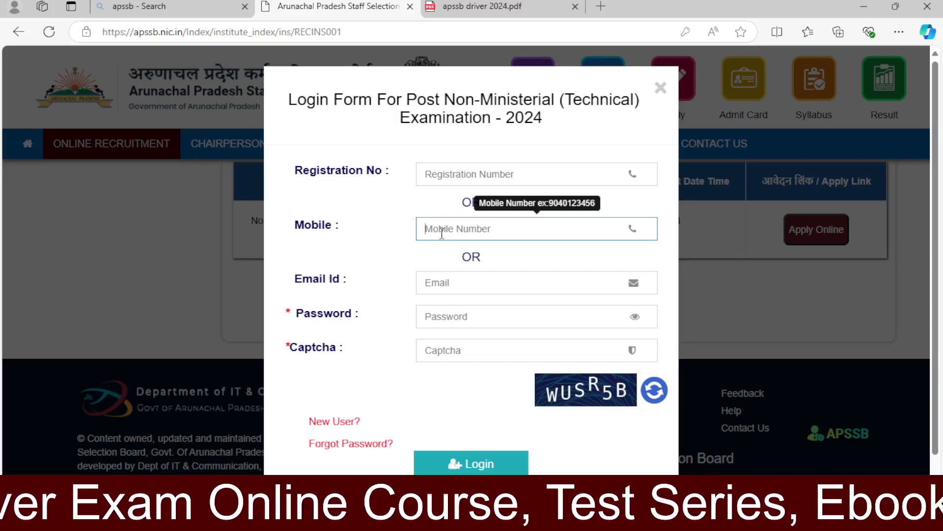
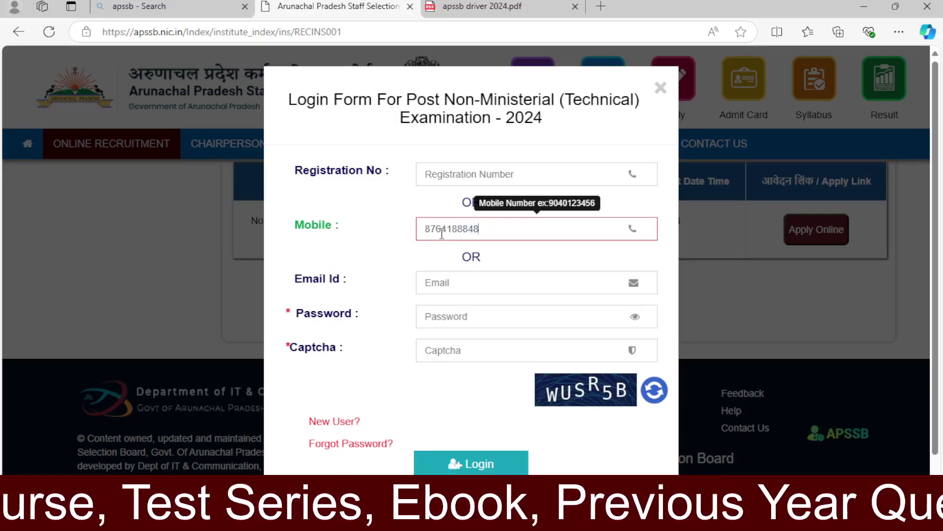
{"action": "key", "text": "ctrl+a"}
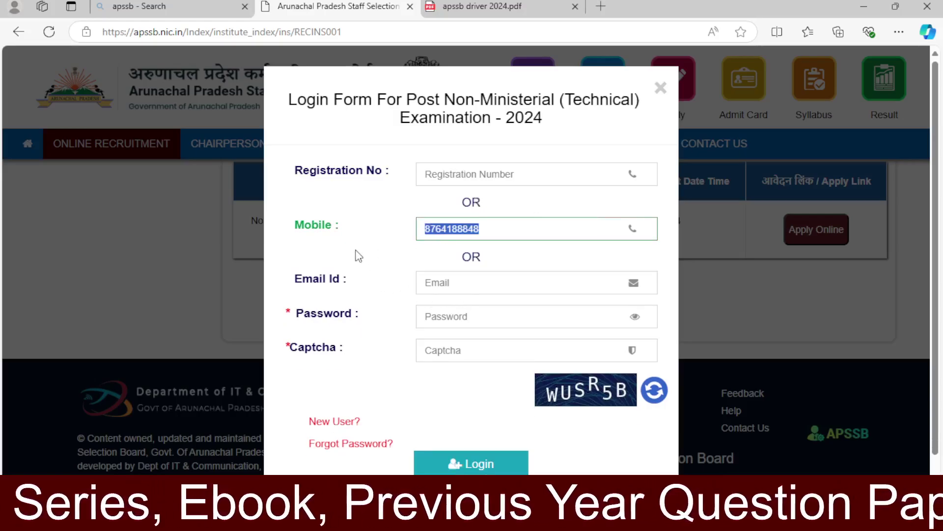
{"action": "left_click", "coordinate": [357, 256]}
Step: Enter the account password and the captcha text, then log in
{"action": "left_click", "coordinate": [445, 320]}
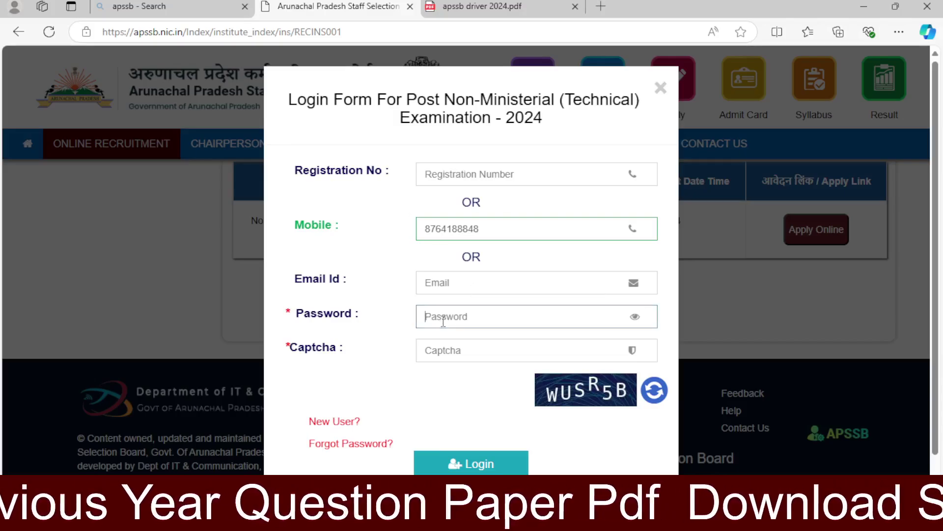
{"action": "type", "text": "a"}
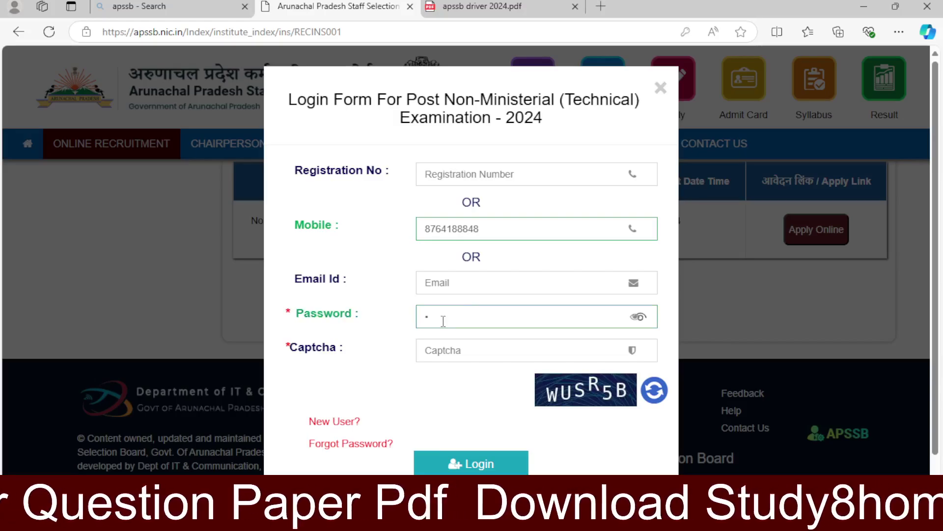
{"action": "left_click", "coordinate": [638, 317]}
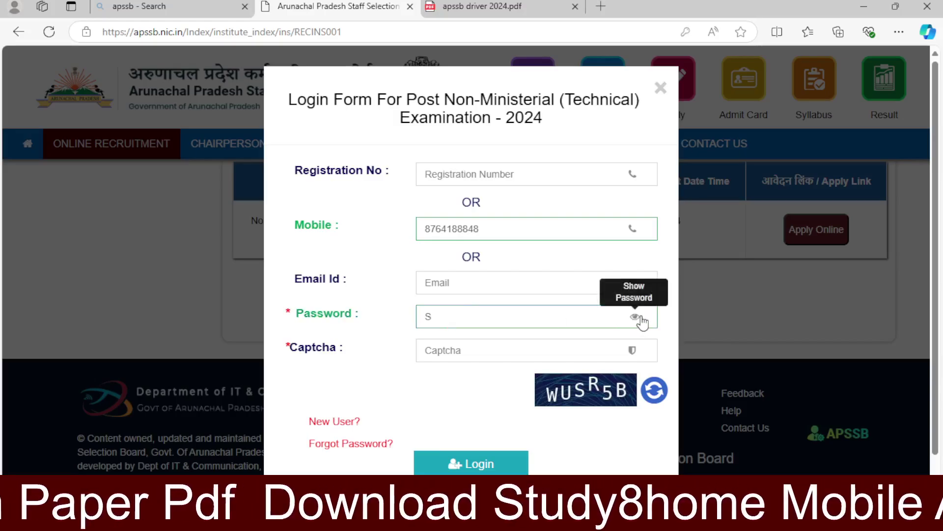
{"action": "left_click", "coordinate": [639, 317]}
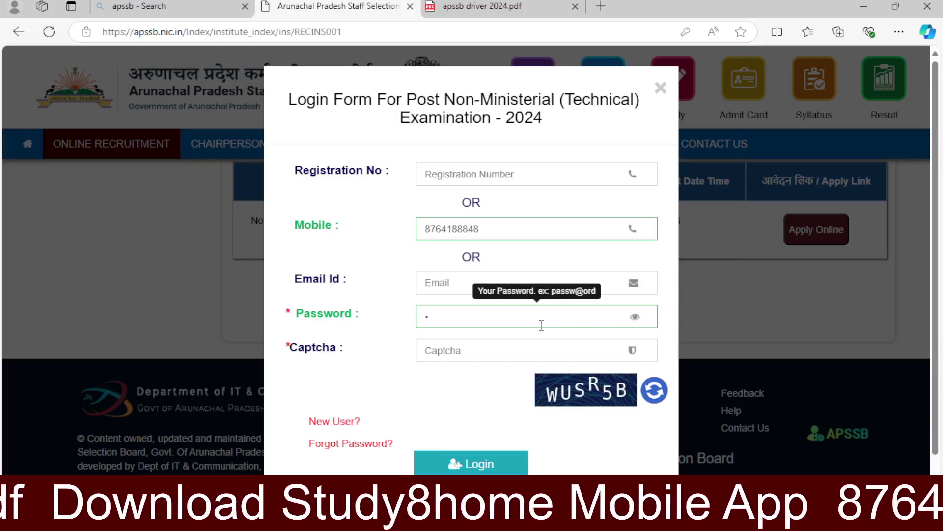
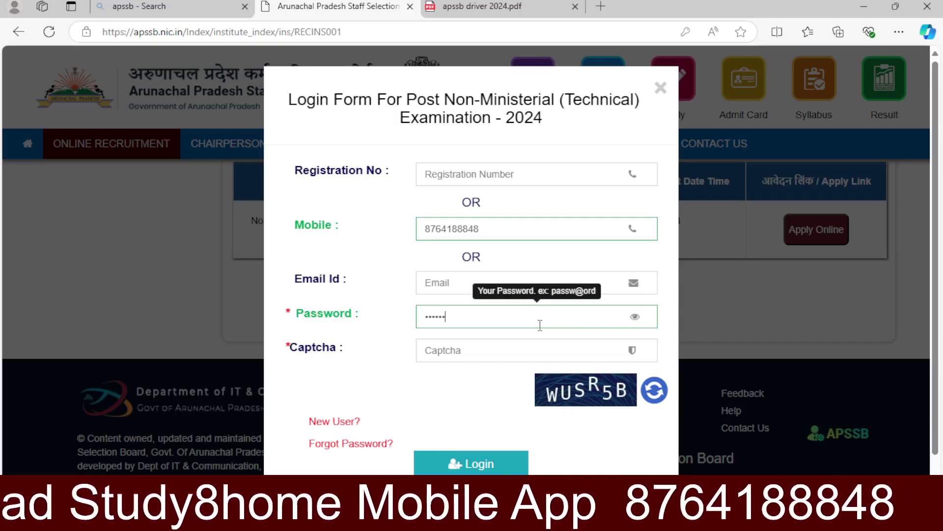
{"action": "type", "text": "•••••"}
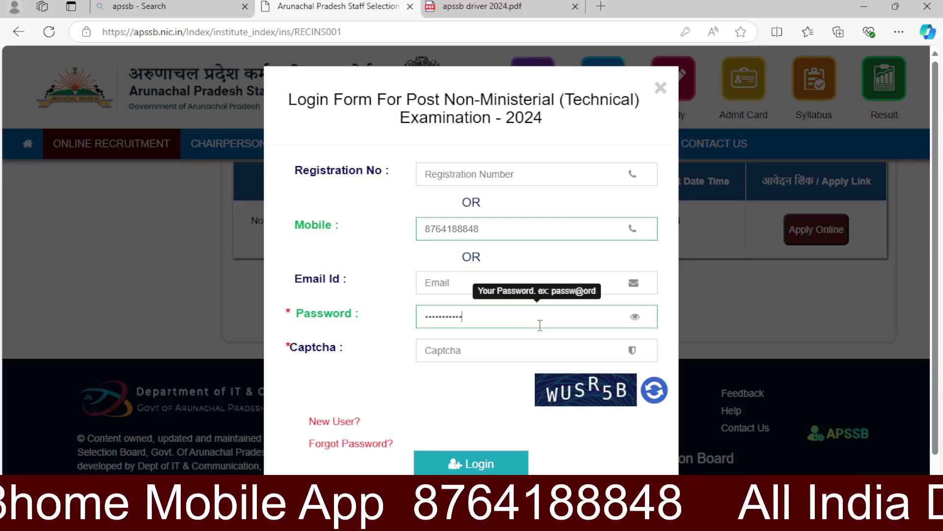
{"action": "left_click", "coordinate": [518, 350]}
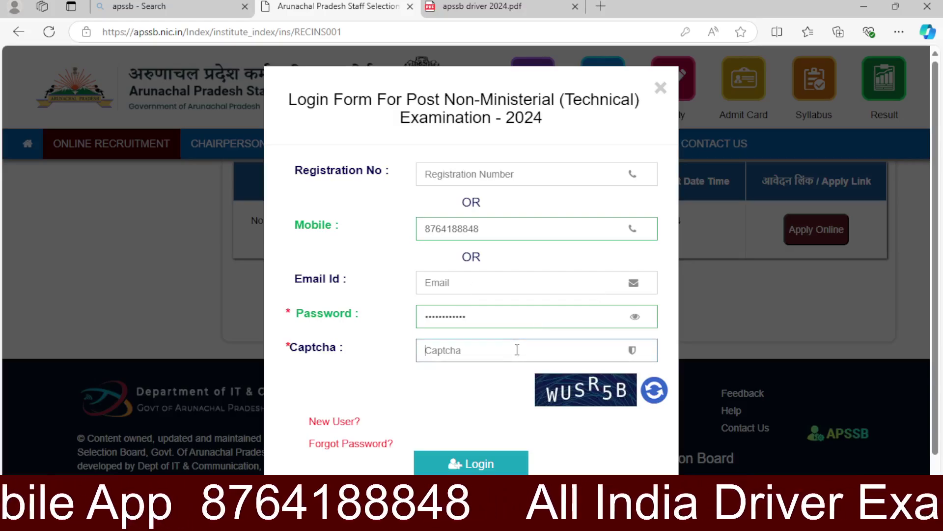
{"action": "type", "text": "WUS"}
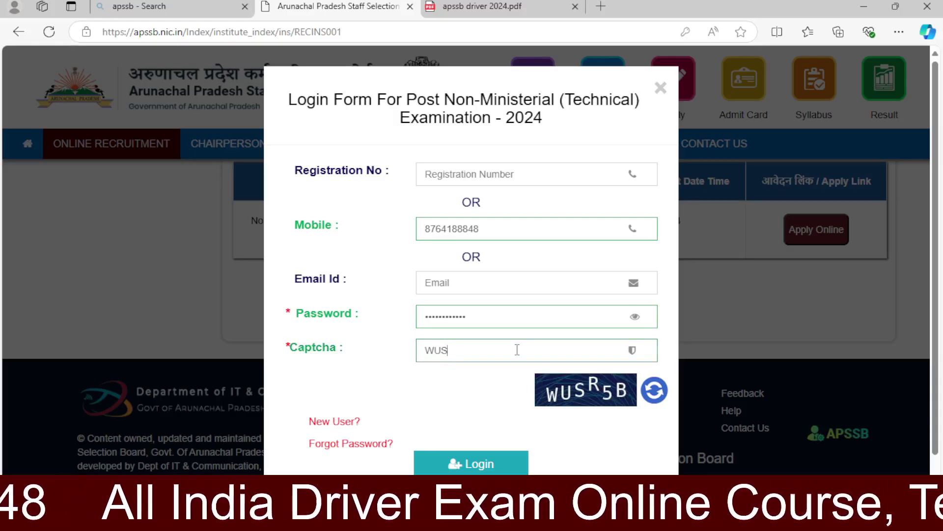
{"action": "type", "text": "R5B"}
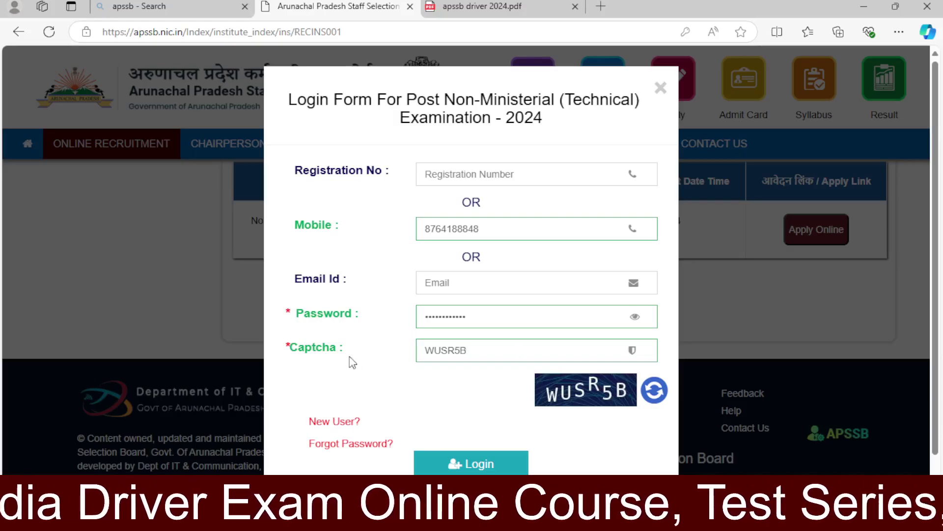
{"action": "left_click", "coordinate": [475, 462]}
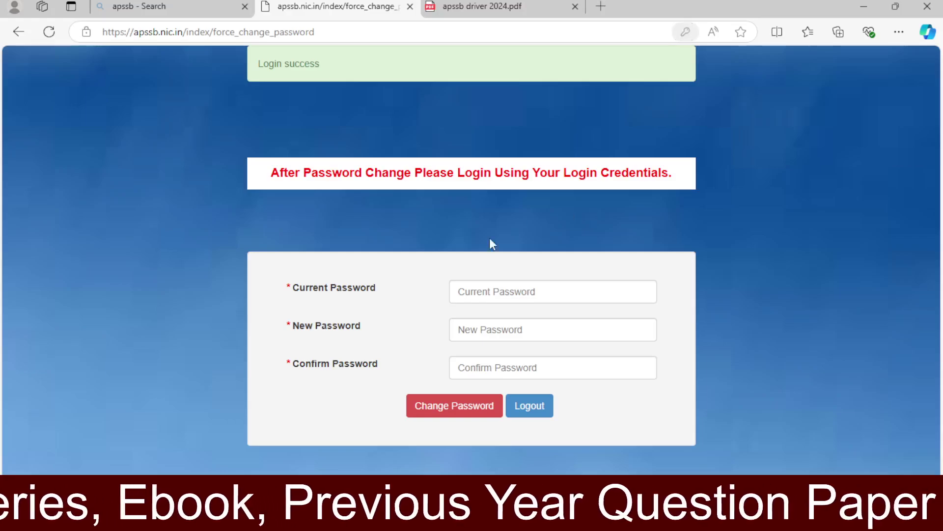
Step: Enter the account's current password in the change-password form
{"action": "left_click", "coordinate": [476, 292]}
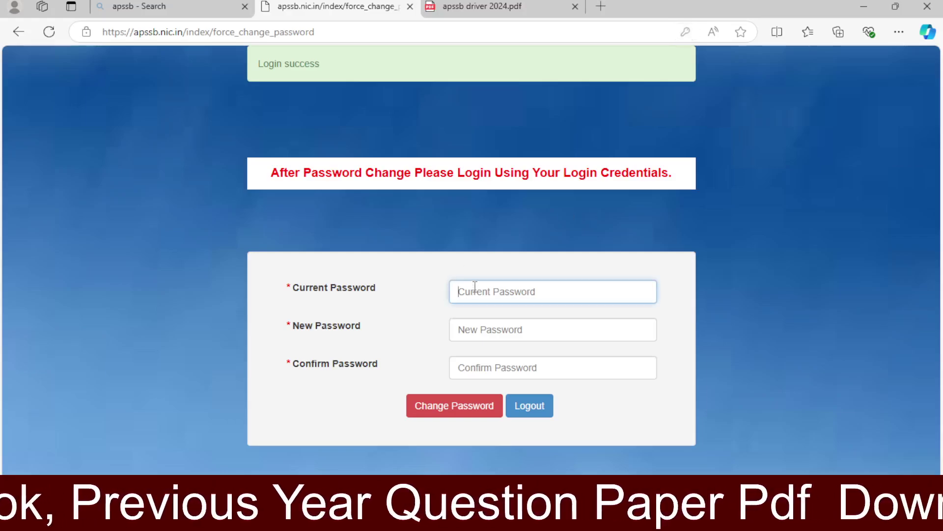
{"action": "type", "text": "••••"}
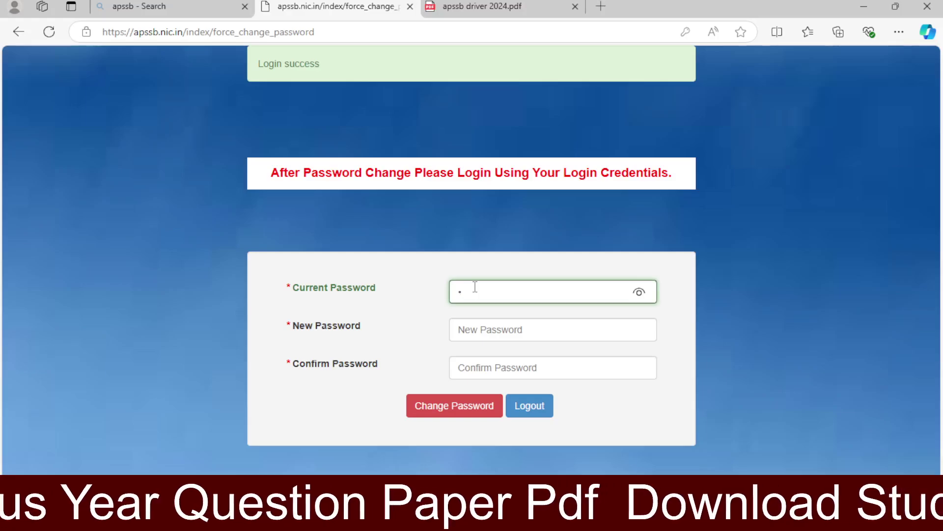
{"action": "type", "text": "•••••••"}
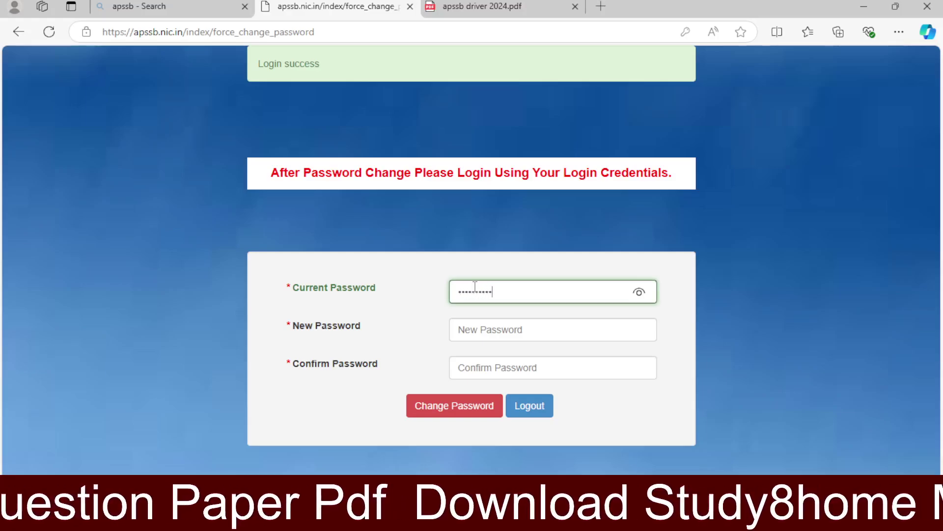
{"action": "type", "text": "••"}
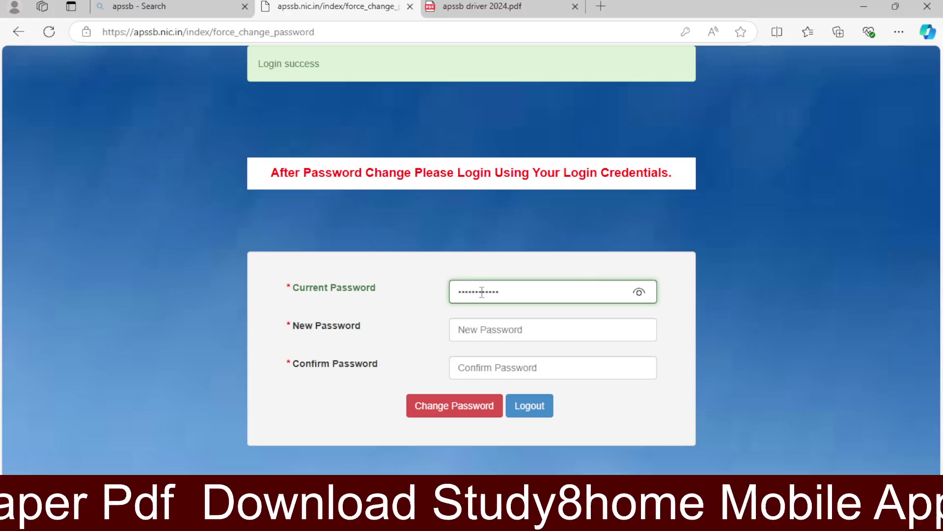
{"action": "left_click", "coordinate": [643, 298]}
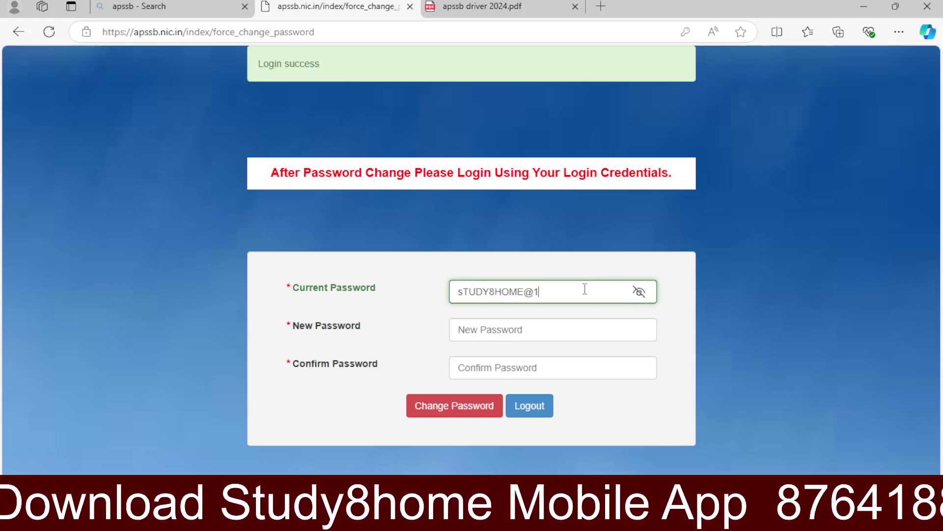
{"action": "key", "text": "ctrl+a"}
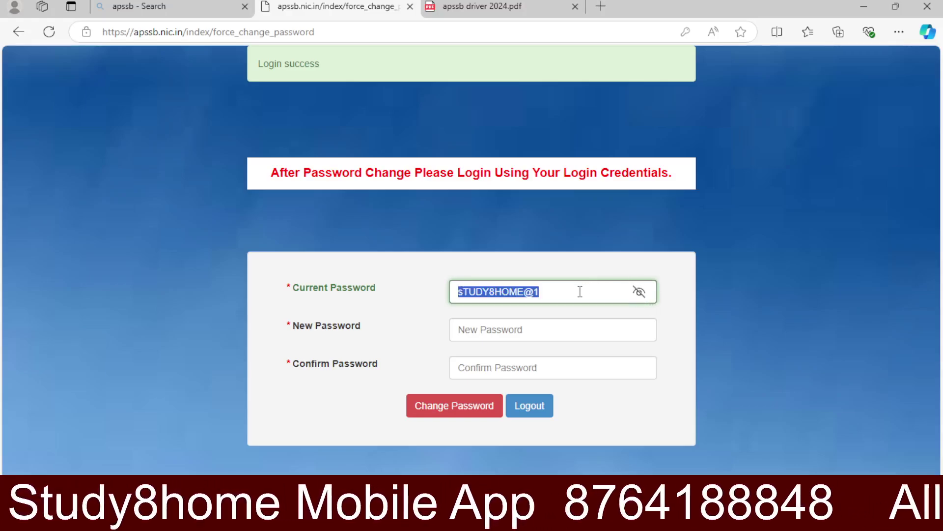
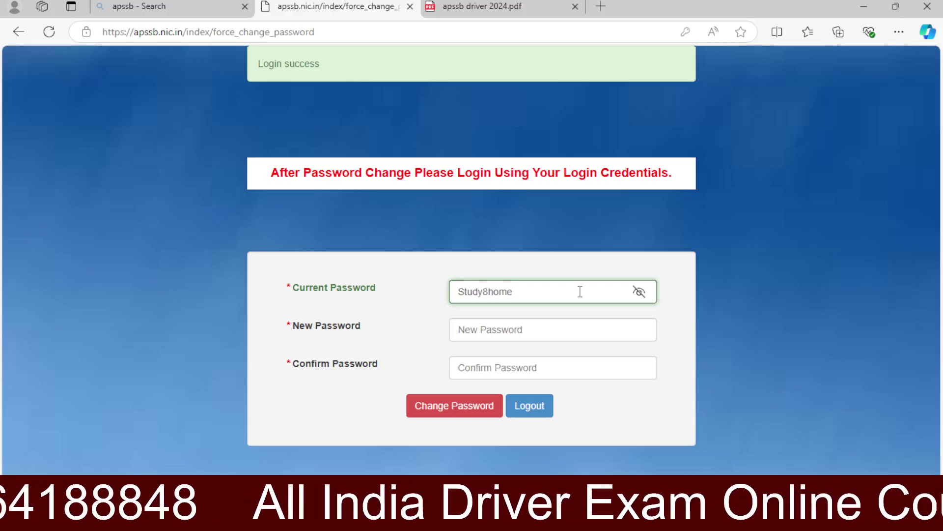
Step: Enter and confirm the new password, apply the change, and acknowledge the success message
{"action": "left_click", "coordinate": [508, 330]}
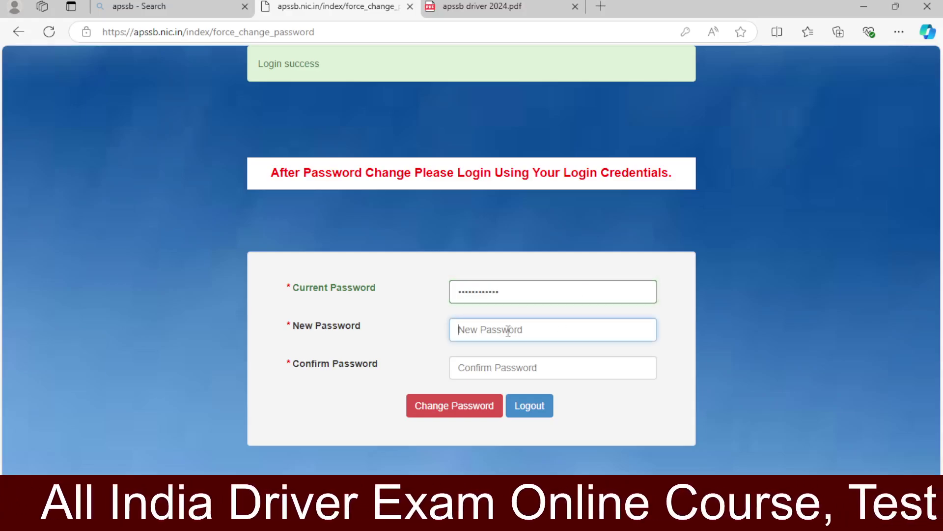
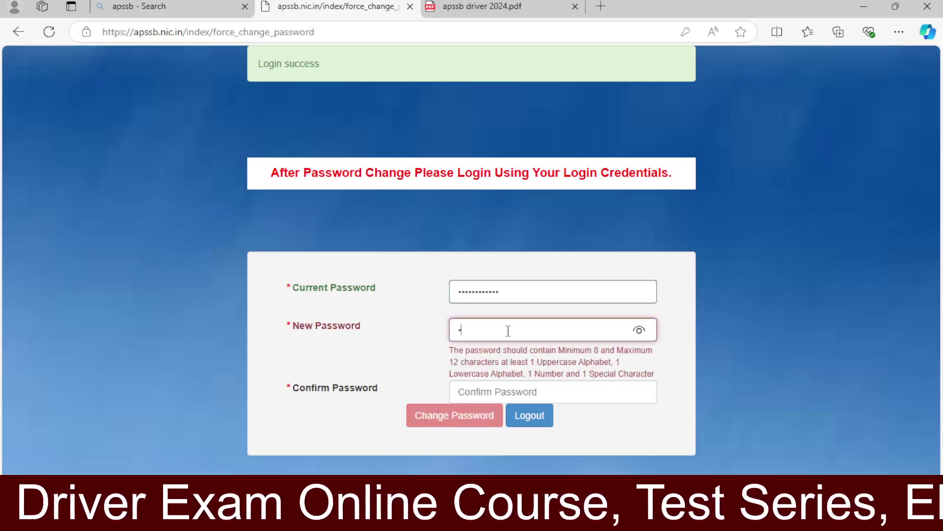
{"action": "key", "text": "BackSpace"}
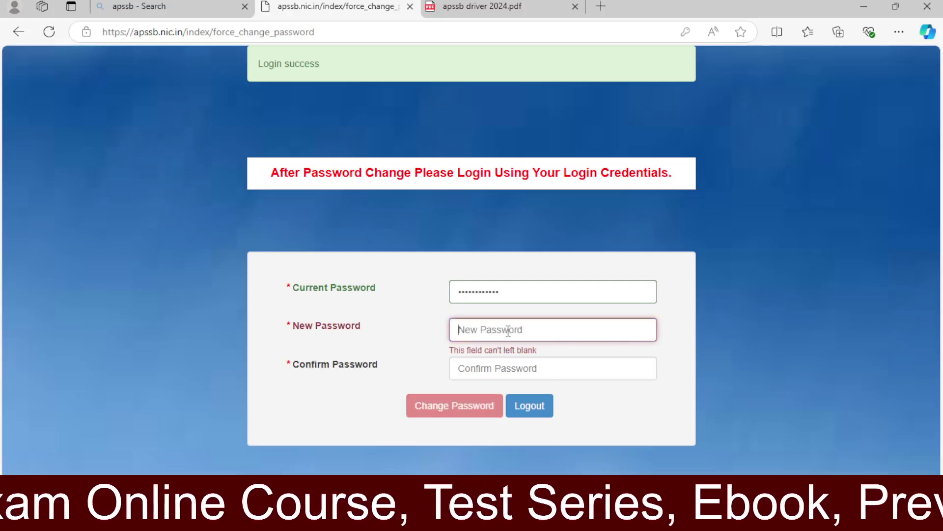
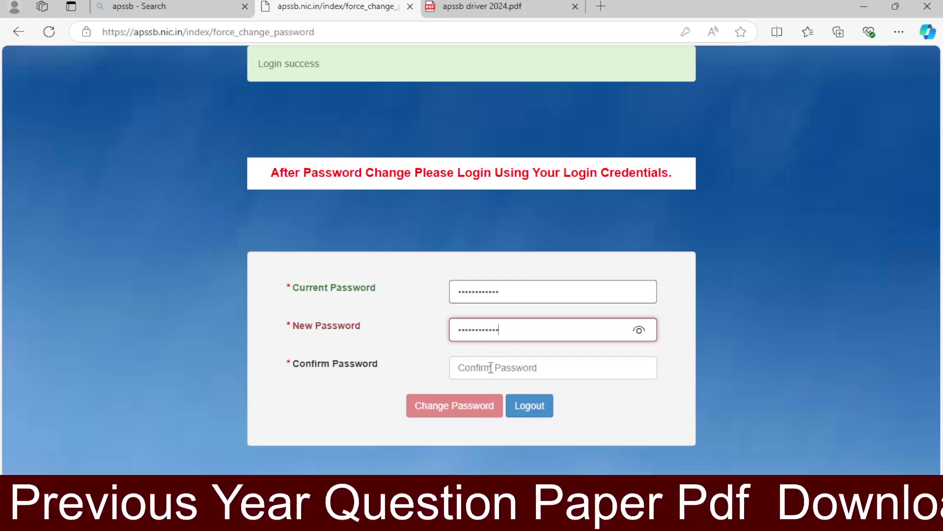
{"action": "left_click", "coordinate": [492, 368]}
{"action": "type", "text": "Ab"}
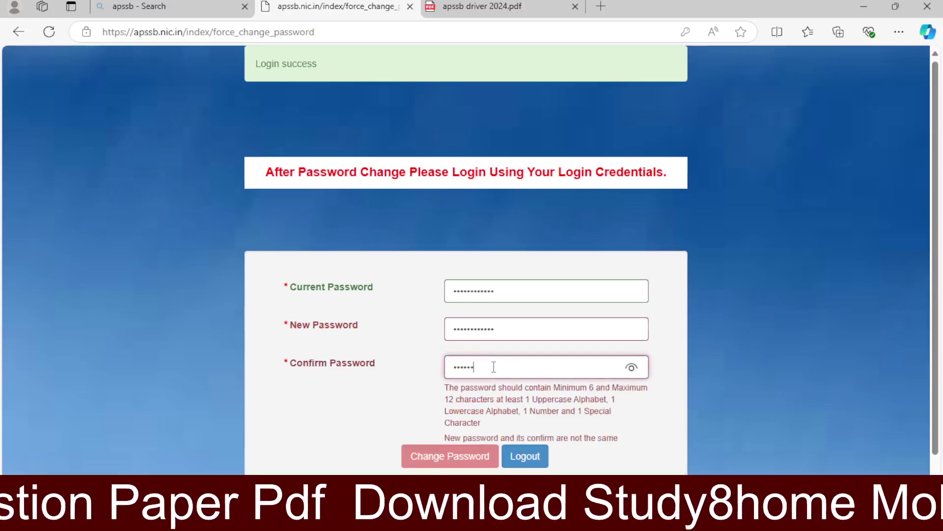
{"action": "type", "text": "••••••••••"}
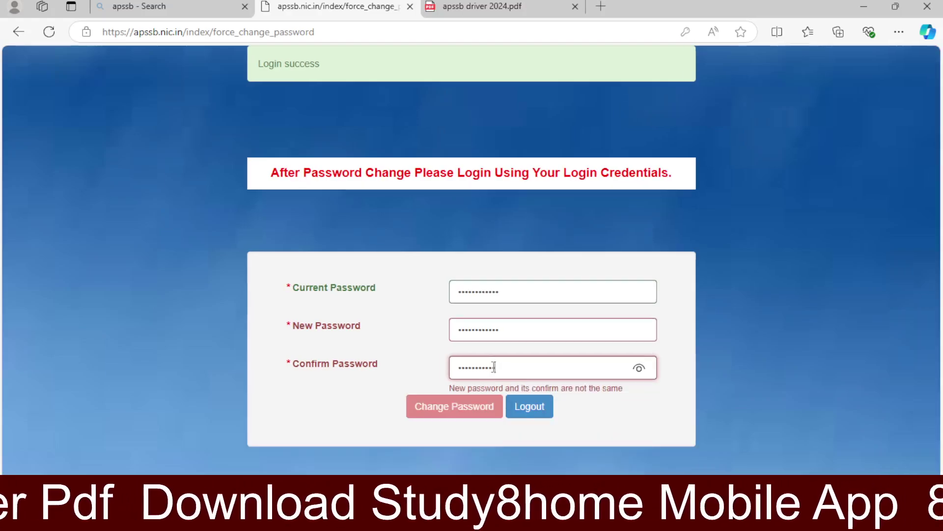
{"action": "left_click", "coordinate": [444, 410]}
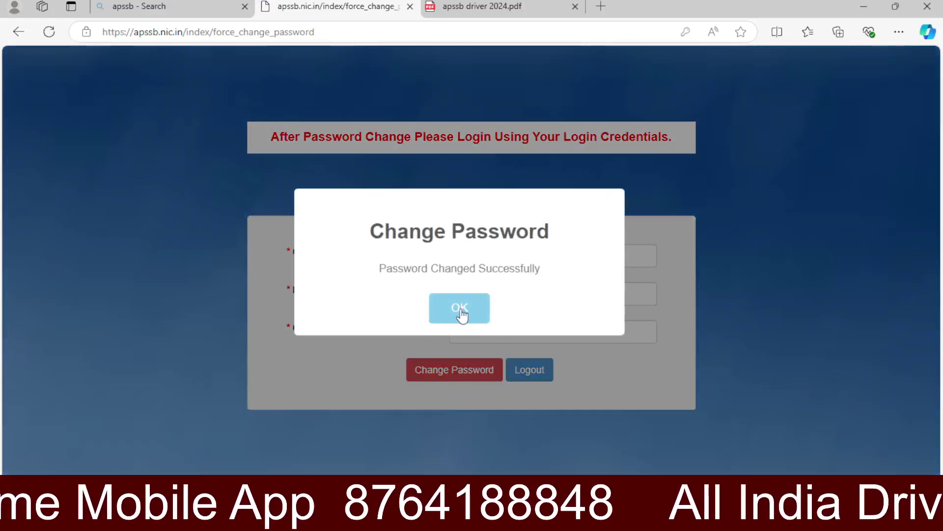
{"action": "left_click", "coordinate": [462, 315]}
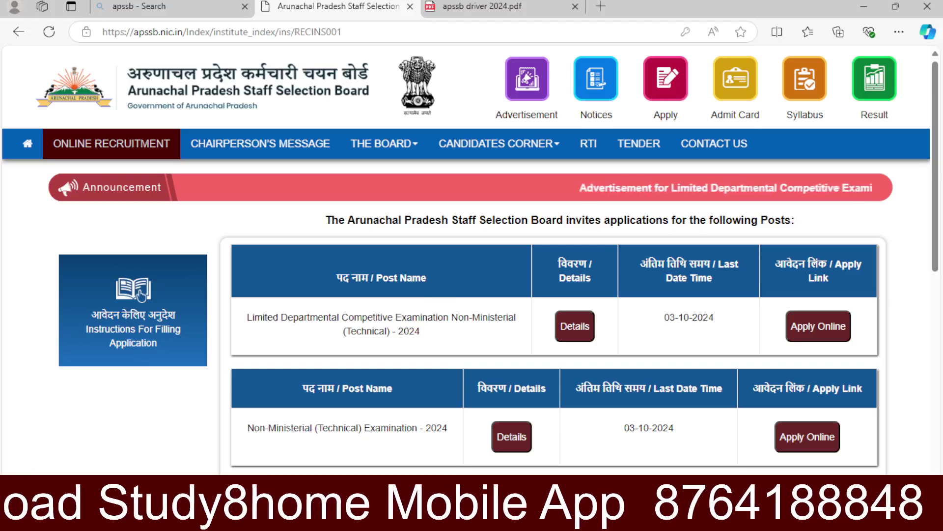
Step: Open the Limited Departmental post's login form, fill the saved mobile number, and clear the Email field
{"action": "left_click", "coordinate": [818, 327]}
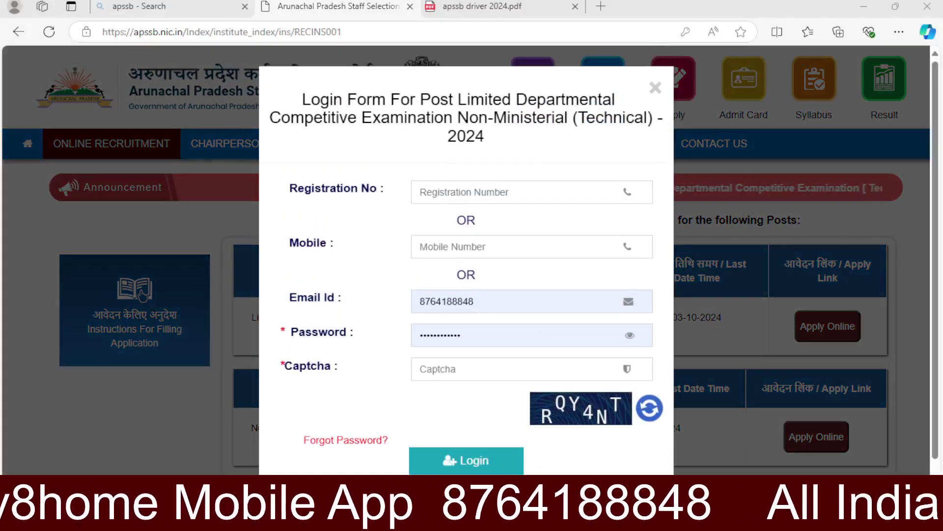
{"action": "left_click", "coordinate": [452, 244]}
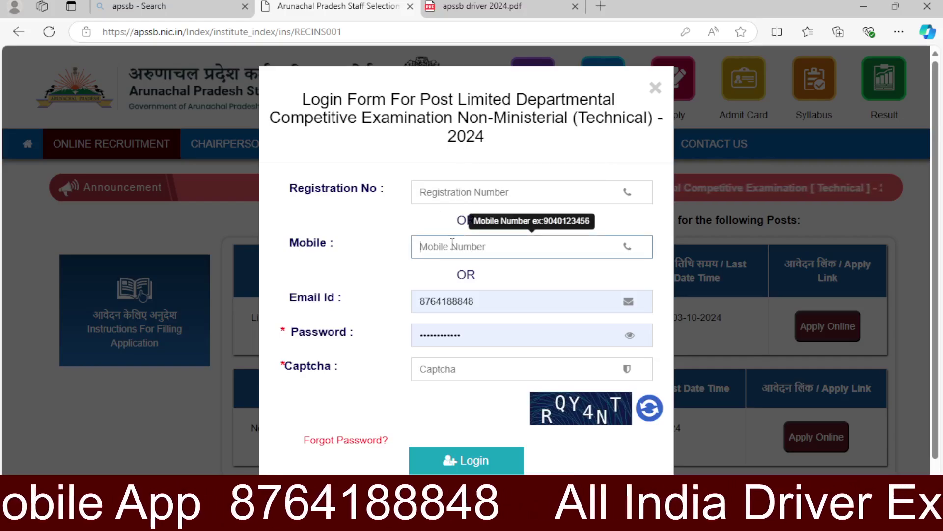
{"action": "left_click", "coordinate": [448, 308]}
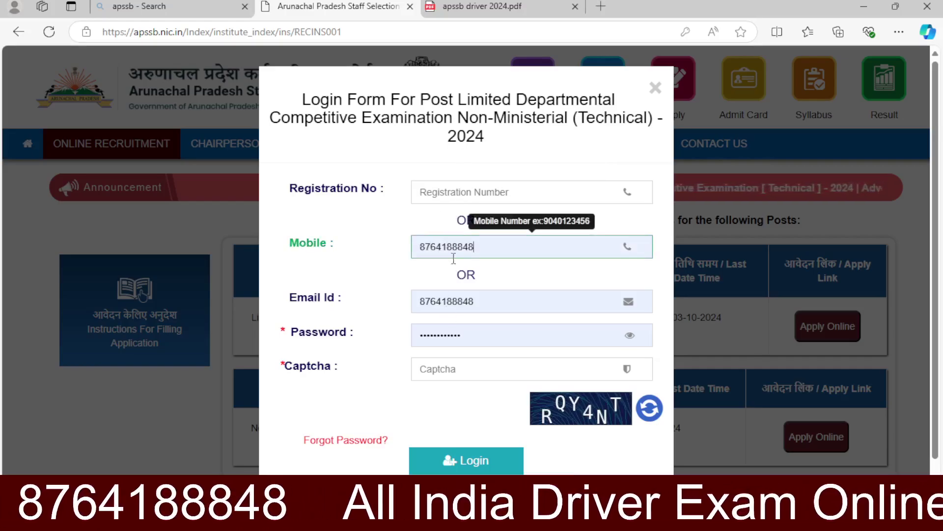
{"action": "left_click", "coordinate": [387, 276]}
{"action": "left_click_drag", "start_coordinate": [484, 303], "coordinate": [427, 310]}
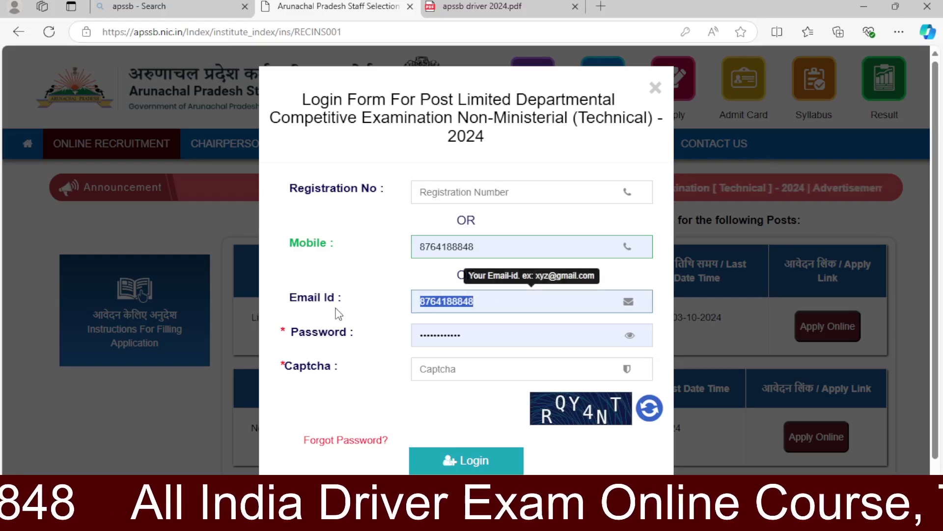
{"action": "key", "text": "BackSpace"}
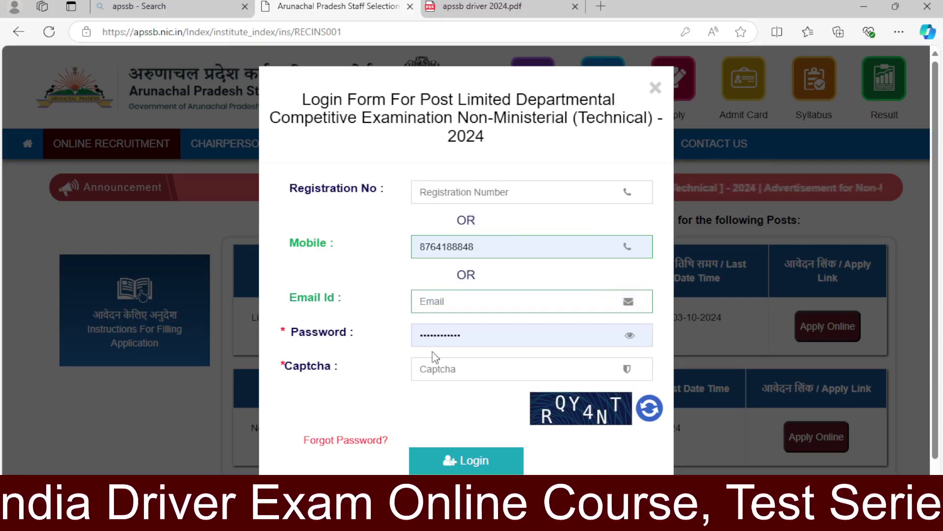
Step: Check the entered password and type the displayed captcha text
{"action": "left_click", "coordinate": [631, 336]}
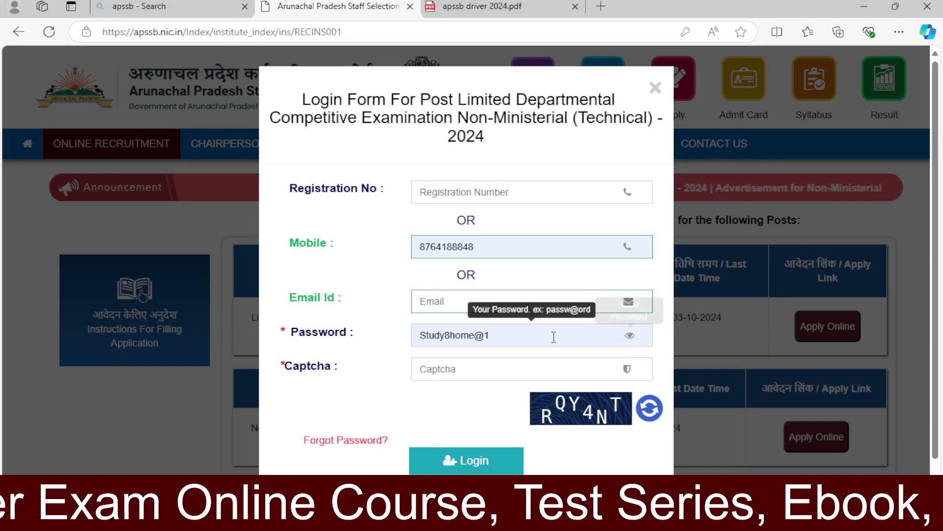
{"action": "left_click", "coordinate": [629, 336]}
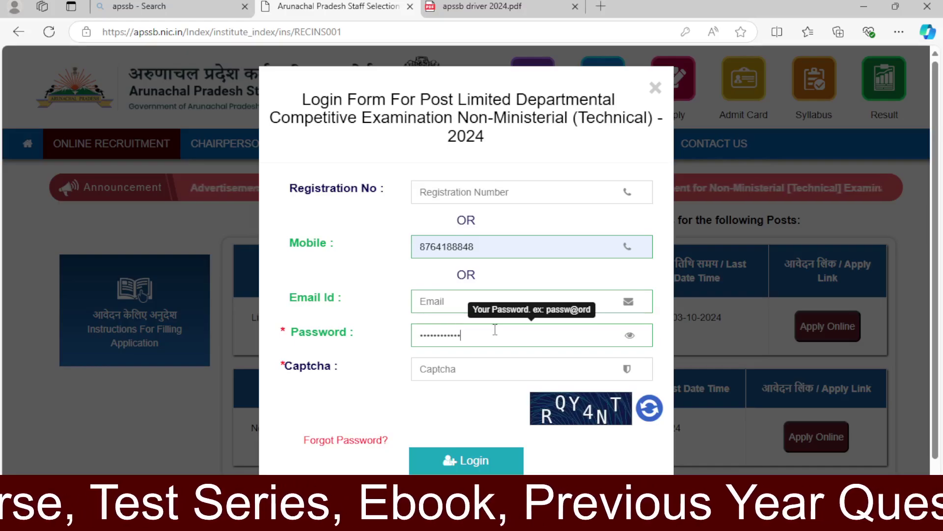
{"action": "left_click", "coordinate": [434, 374]}
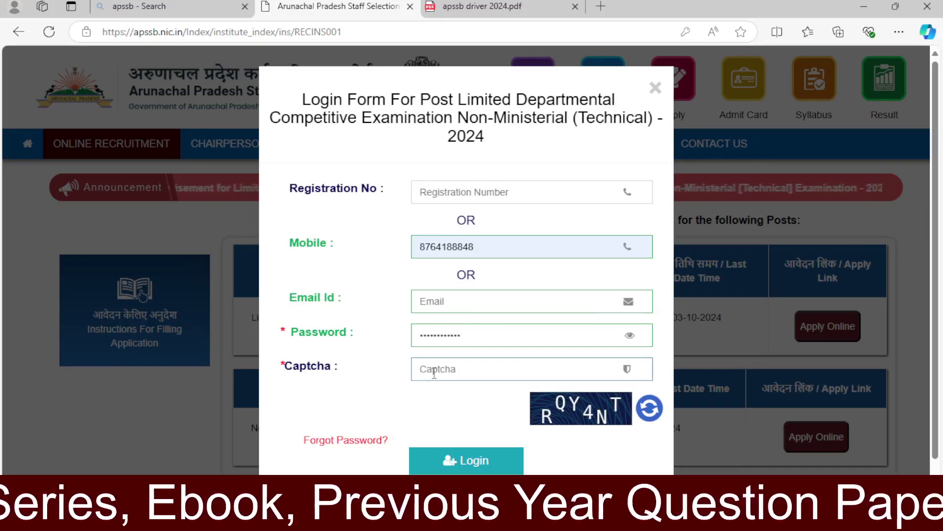
{"action": "type", "text": "R"}
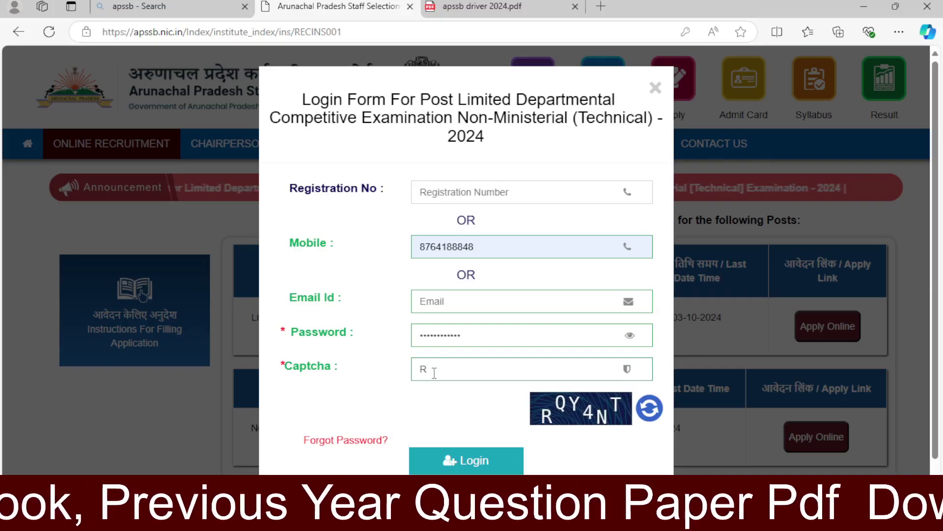
{"action": "type", "text": "QY4NT"}
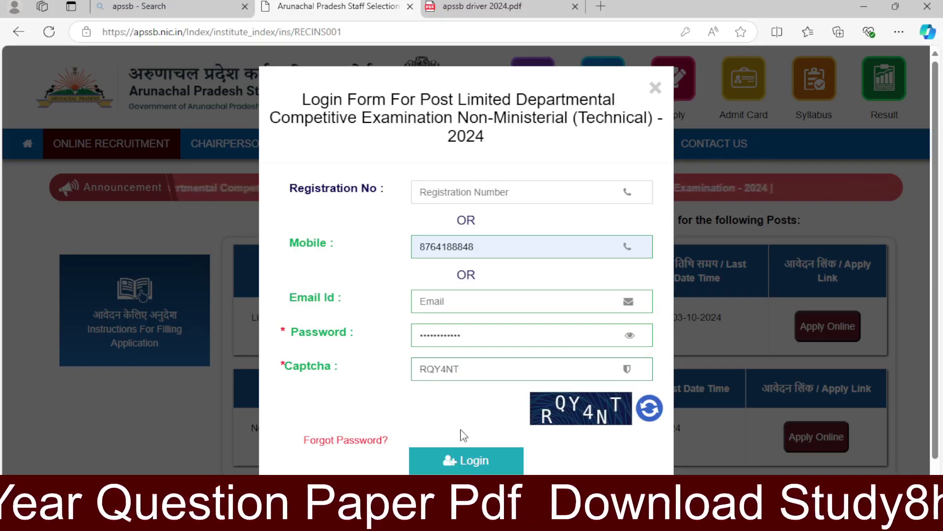
Step: Log in and choose Apply Now on the Post Details page for the Non-Ministerial (Technical) Examination
{"action": "left_click", "coordinate": [467, 467]}
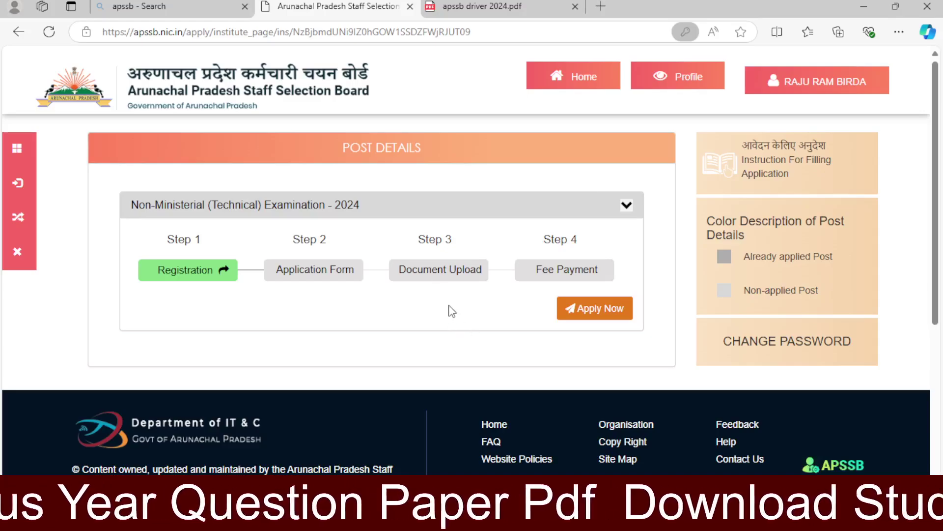
{"action": "left_click", "coordinate": [600, 309]}
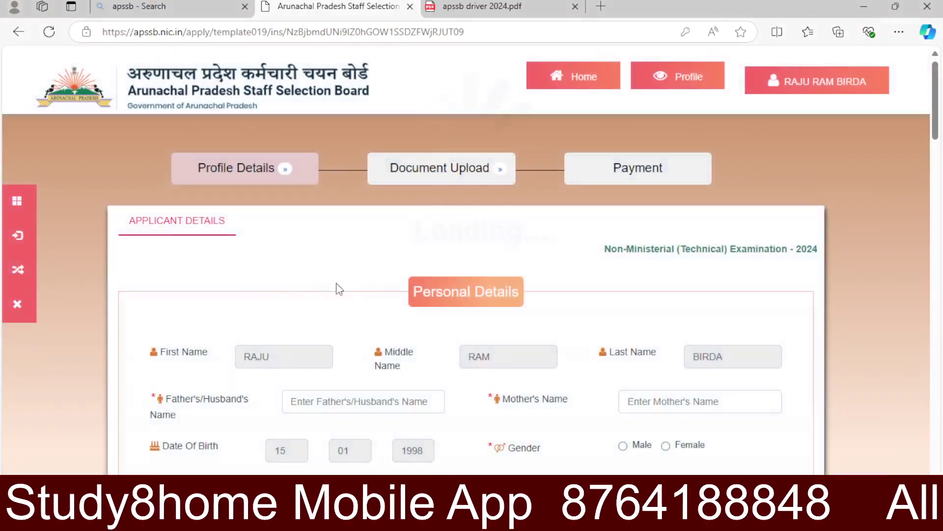
Step: Fill in the father's and mother's names and set gender to Male
{"action": "scroll", "coordinate": [256, 294], "scroll_direction": "down", "scroll_amount": 2}
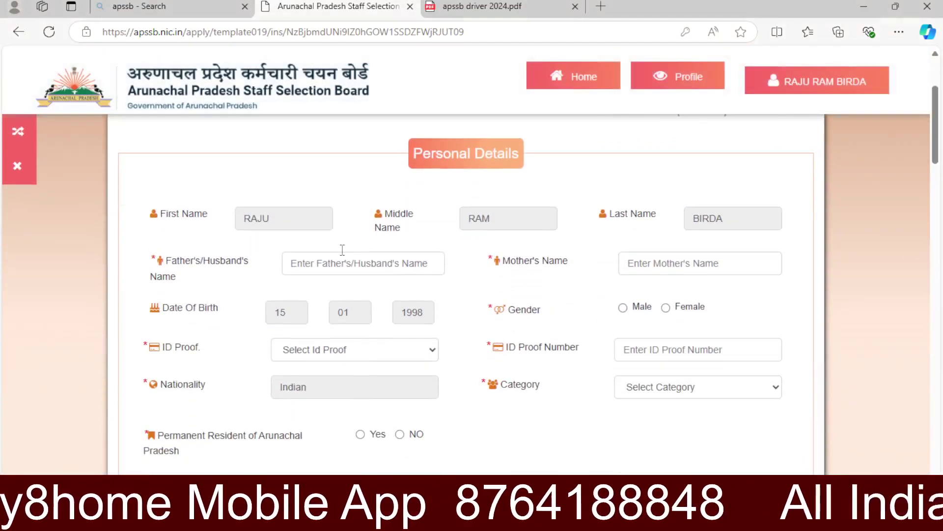
{"action": "left_click", "coordinate": [308, 266]}
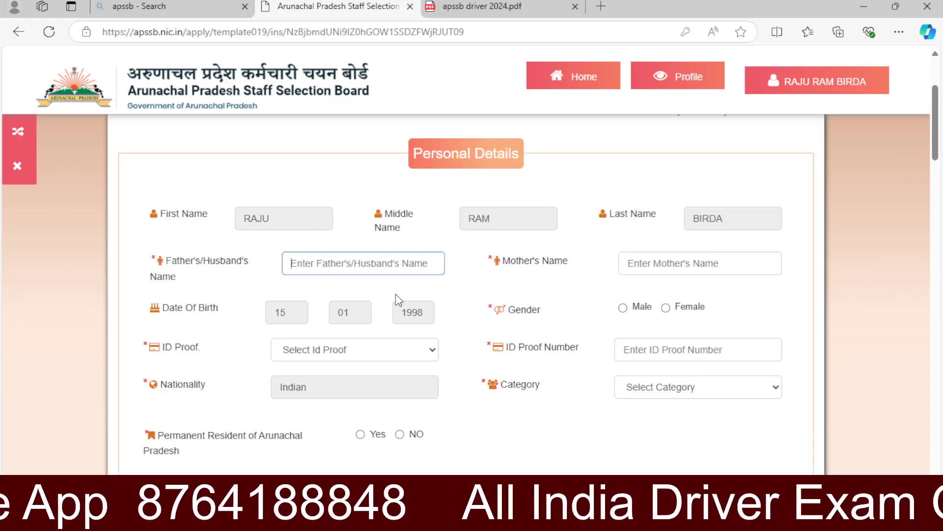
{"action": "type", "text": "MOH"}
{"action": "key", "text": "BackSpace"}
{"action": "key", "text": "BackSpace"}
{"action": "key", "text": "BackSpace"}
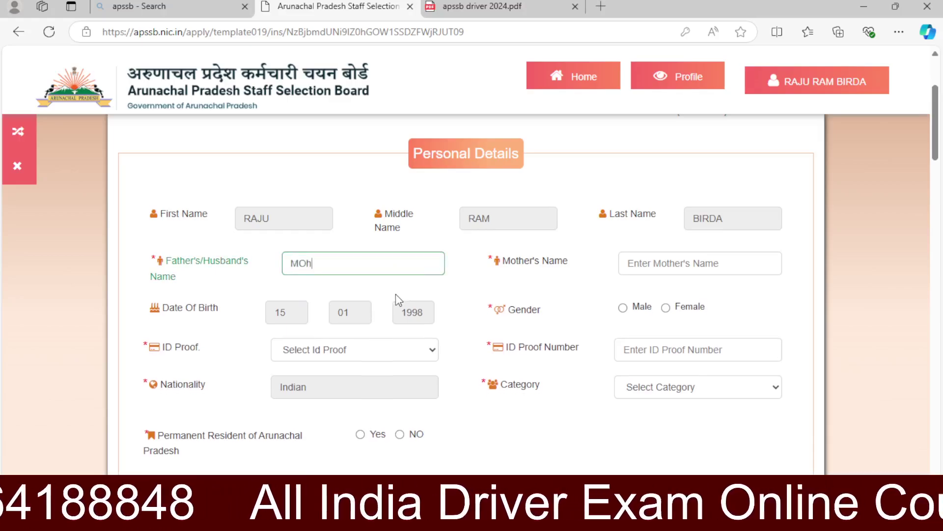
{"action": "key", "text": "Tab"}
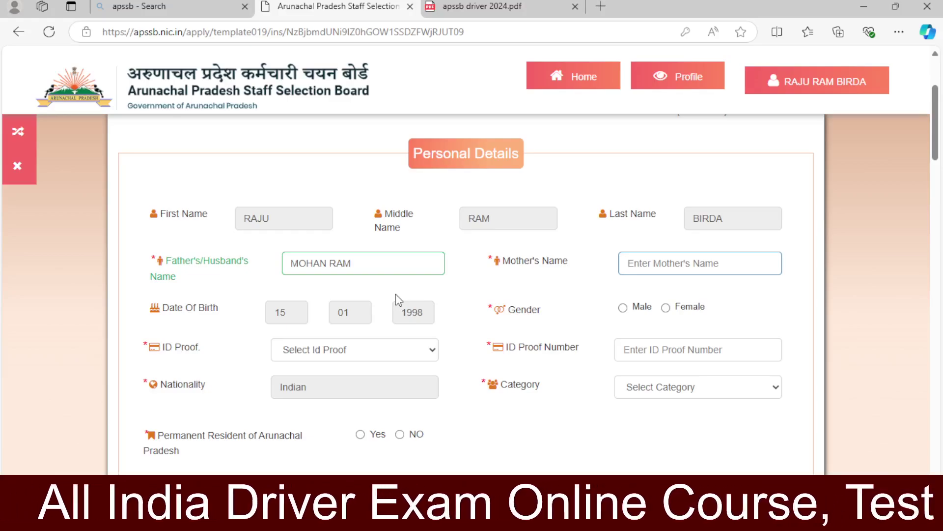
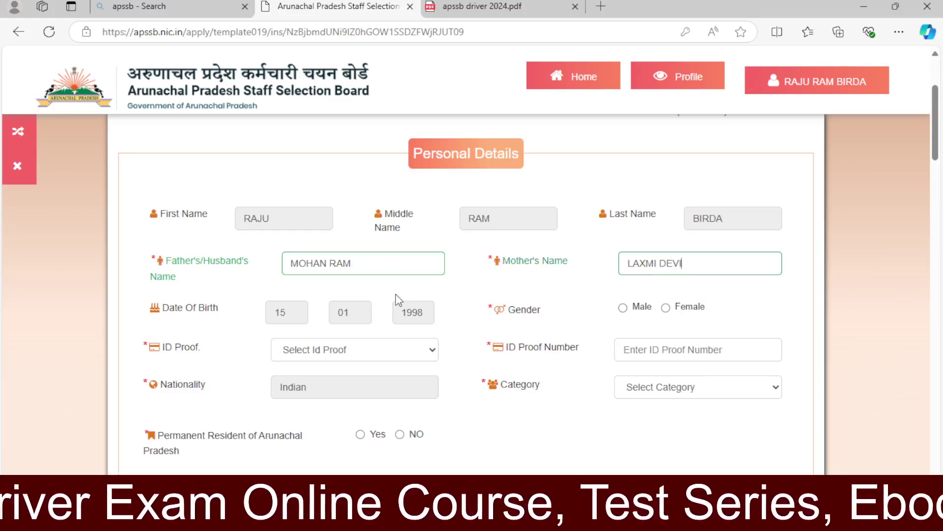
{"action": "key", "text": "Tab"}
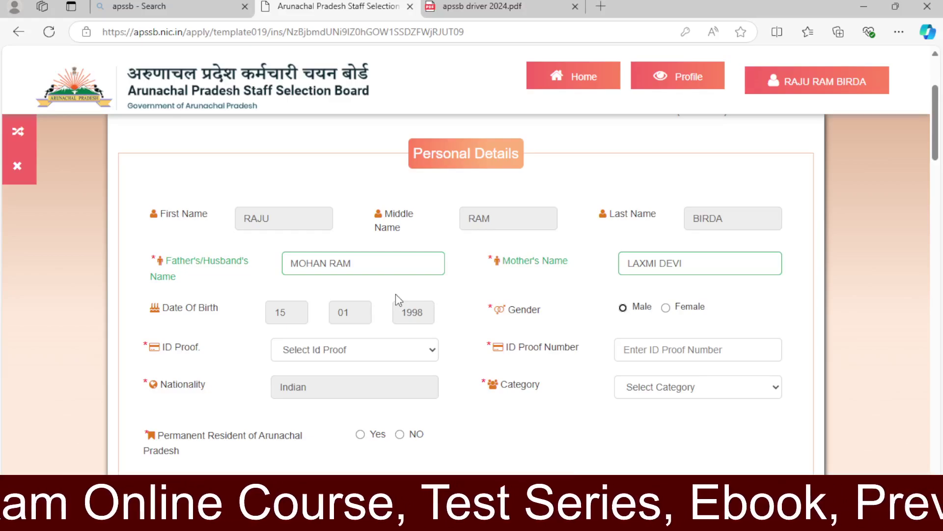
{"action": "left_click", "coordinate": [623, 308]}
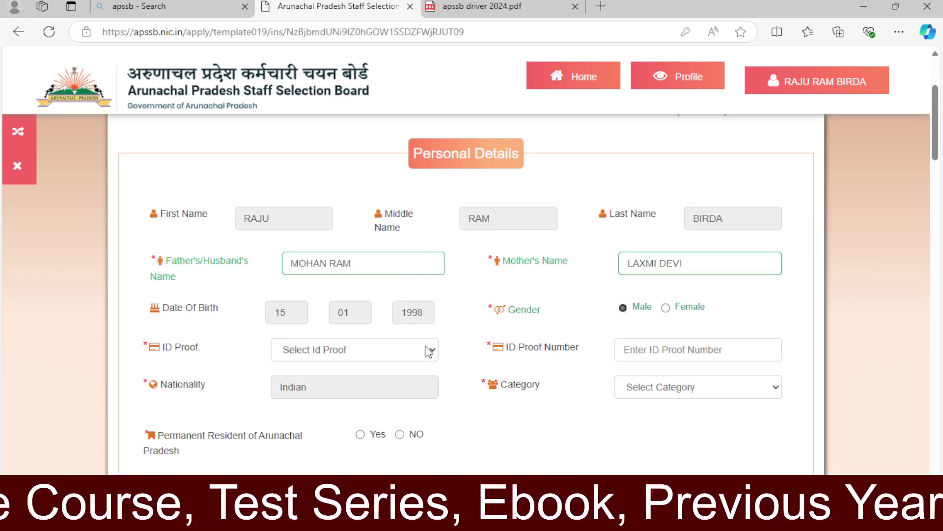
Step: Choose Any Govt. Identity Proof, enter its ID number, and set category to Unreserved
{"action": "key", "text": "Tab"}
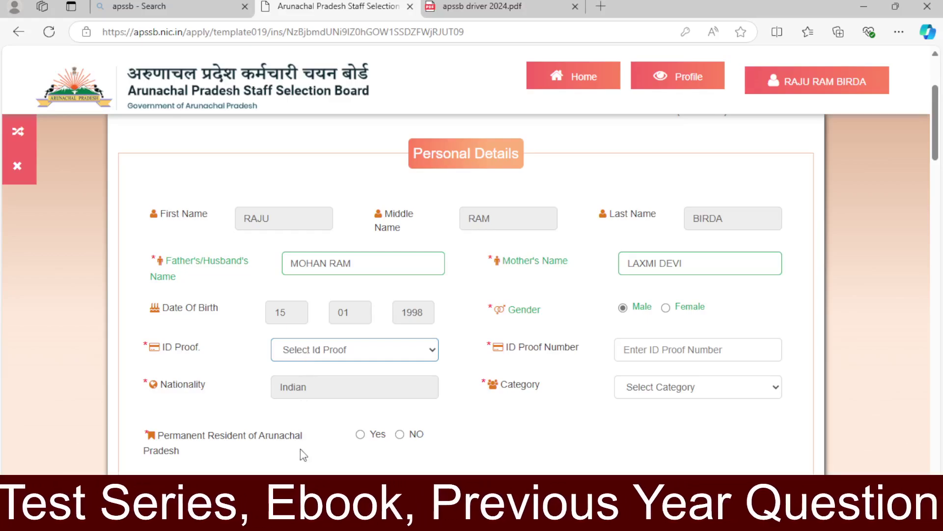
{"action": "key", "text": "Down"}
{"action": "left_click", "coordinate": [618, 347]}
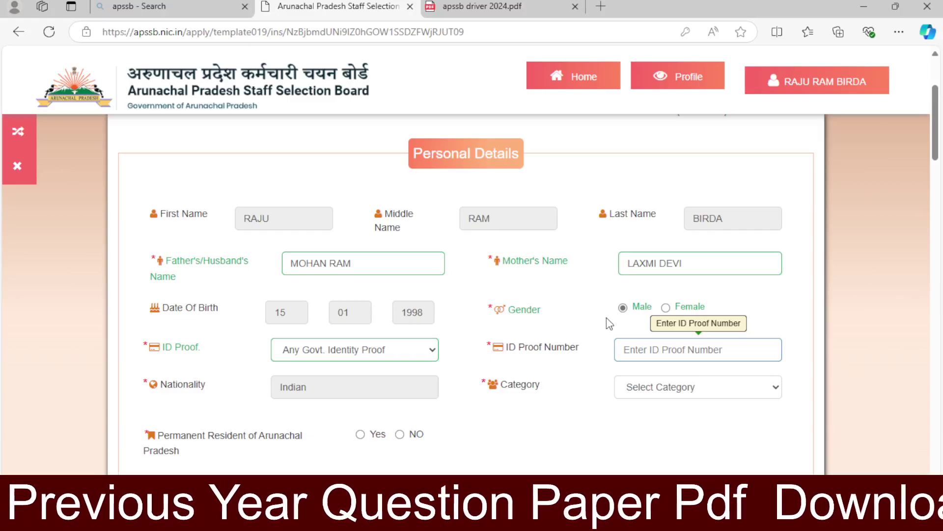
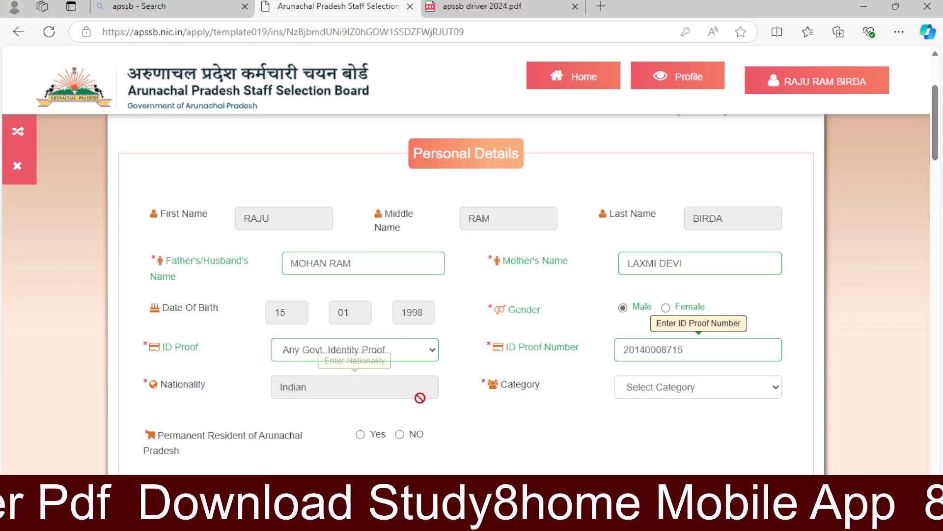
{"action": "key", "text": "Tab"}
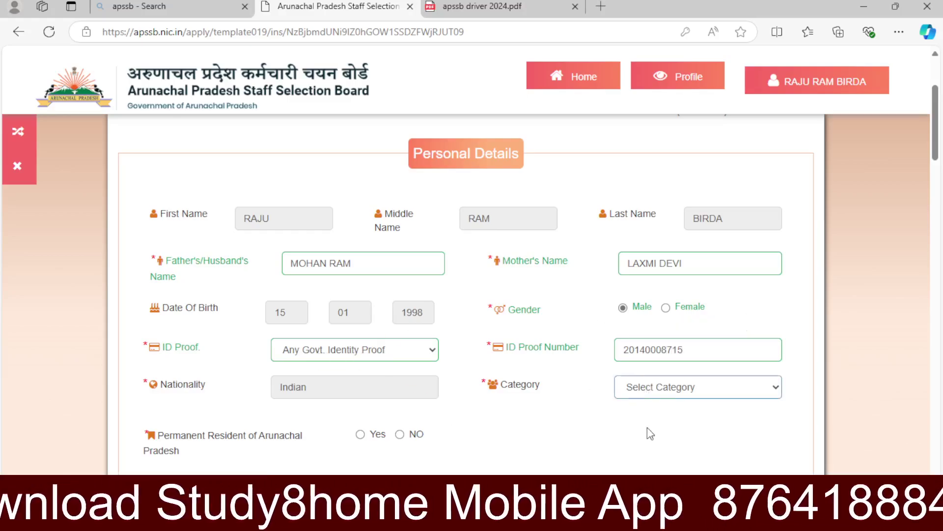
{"action": "key", "text": "Down"}
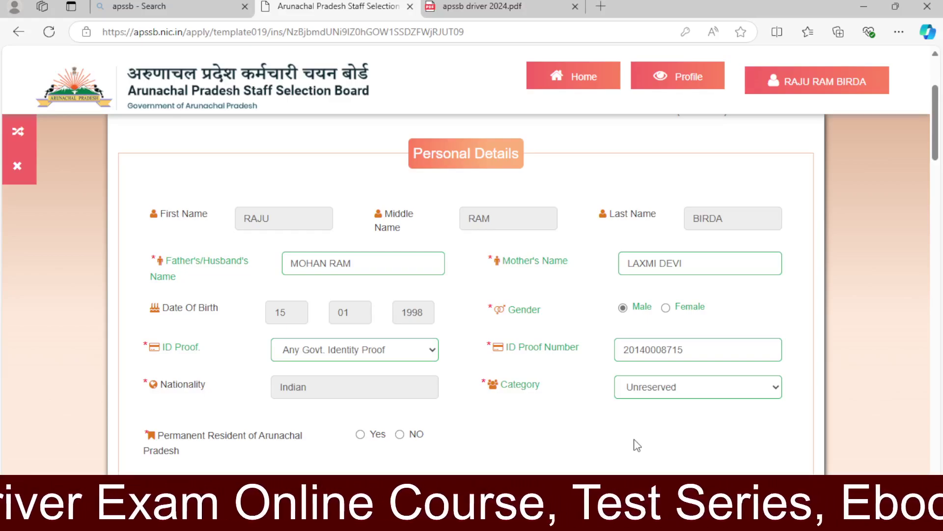
Step: Answer NO for Arunachal permanent resident, PwD and ex-serviceman
{"action": "scroll", "coordinate": [248, 370], "scroll_direction": "down", "scroll_amount": 1}
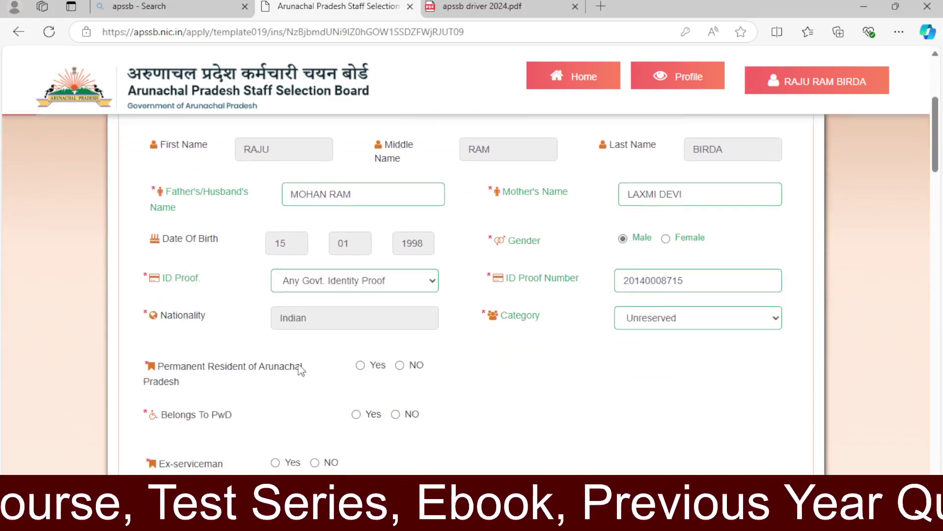
{"action": "left_click", "coordinate": [361, 365]}
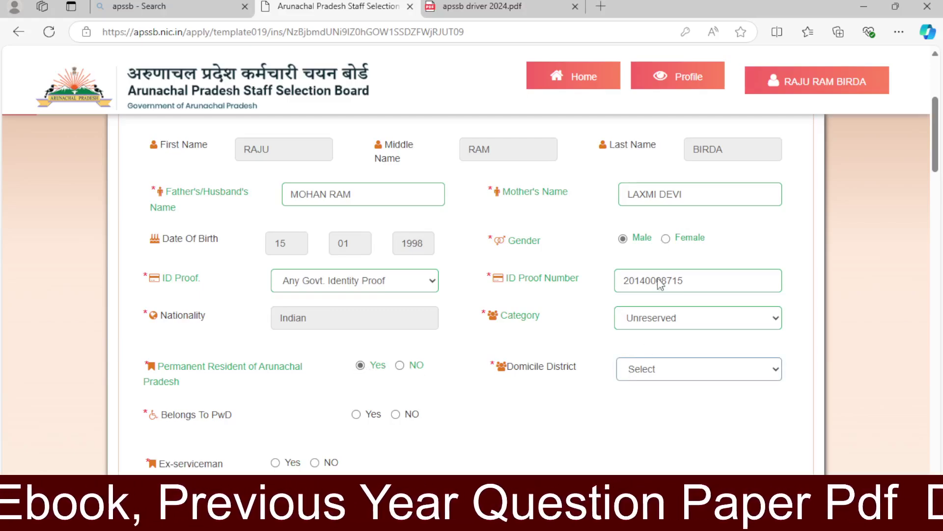
{"action": "left_click", "coordinate": [400, 365]}
{"action": "scroll", "coordinate": [339, 386], "scroll_direction": "down", "scroll_amount": 1}
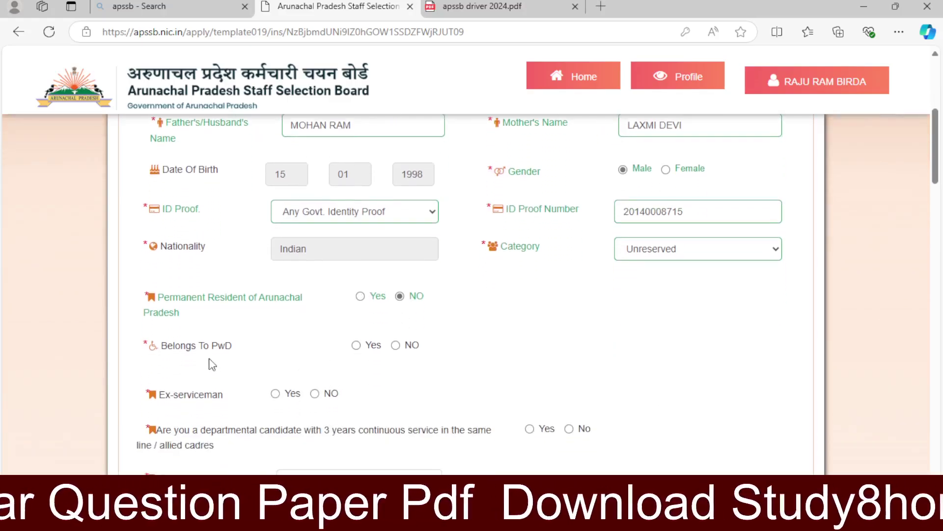
{"action": "left_click", "coordinate": [396, 345]}
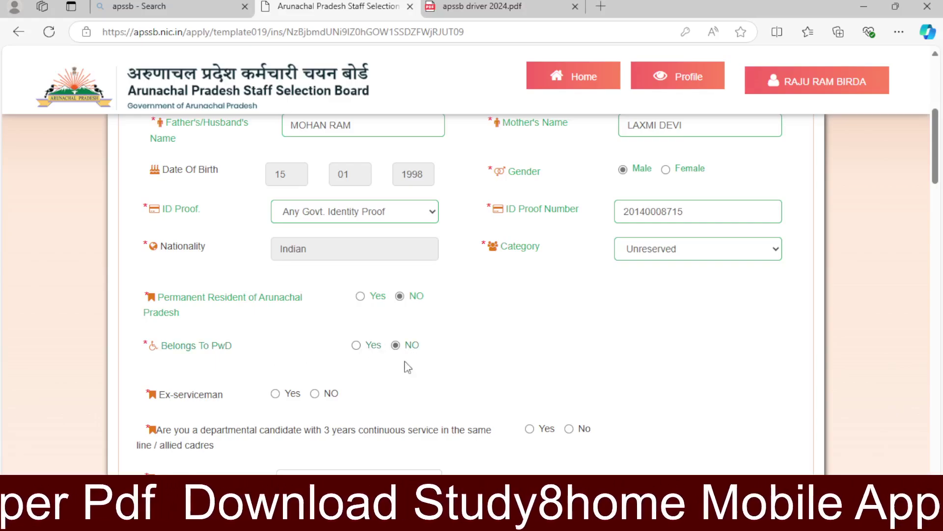
{"action": "left_click", "coordinate": [314, 394]}
Step: Mark departmental candidate as No, qualification as Class XII Passed Only, and driving licence as Yes
{"action": "scroll", "coordinate": [379, 386], "scroll_direction": "down", "scroll_amount": 2}
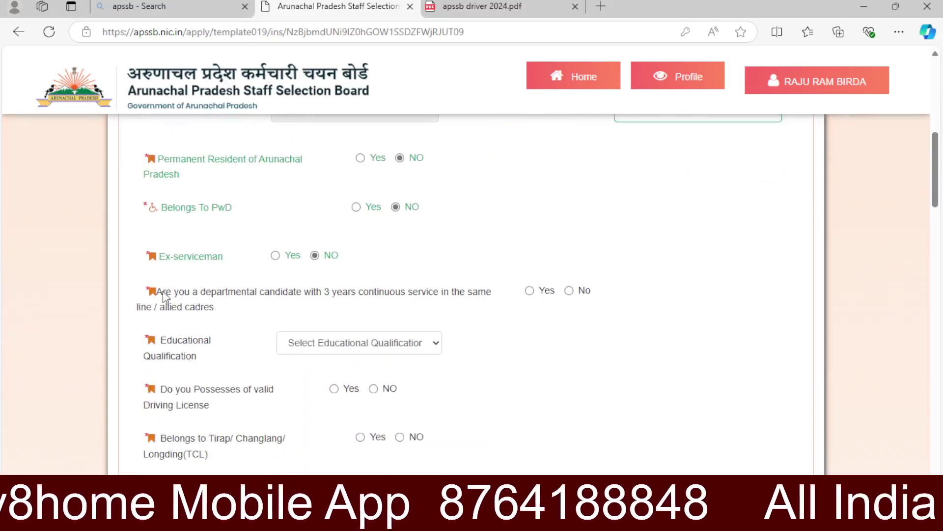
{"action": "triple_click", "coordinate": [569, 291]}
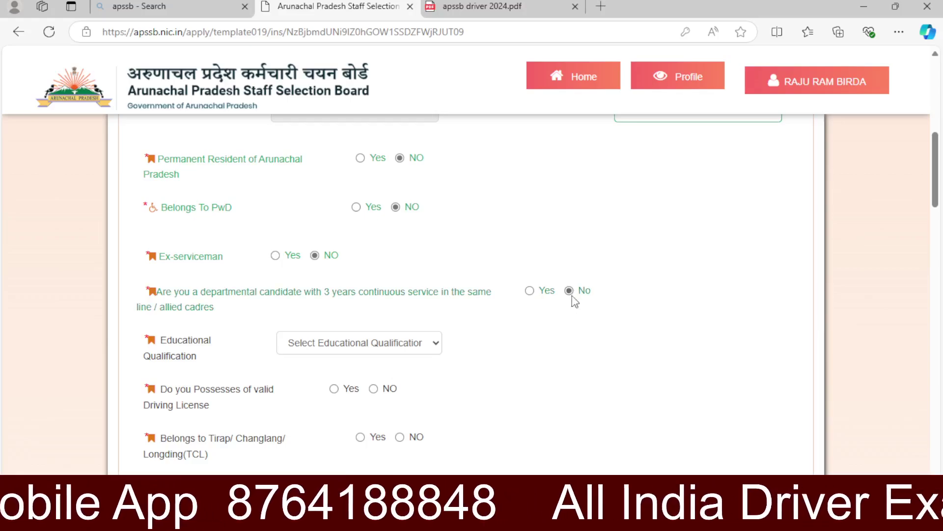
{"action": "left_click", "coordinate": [469, 341]}
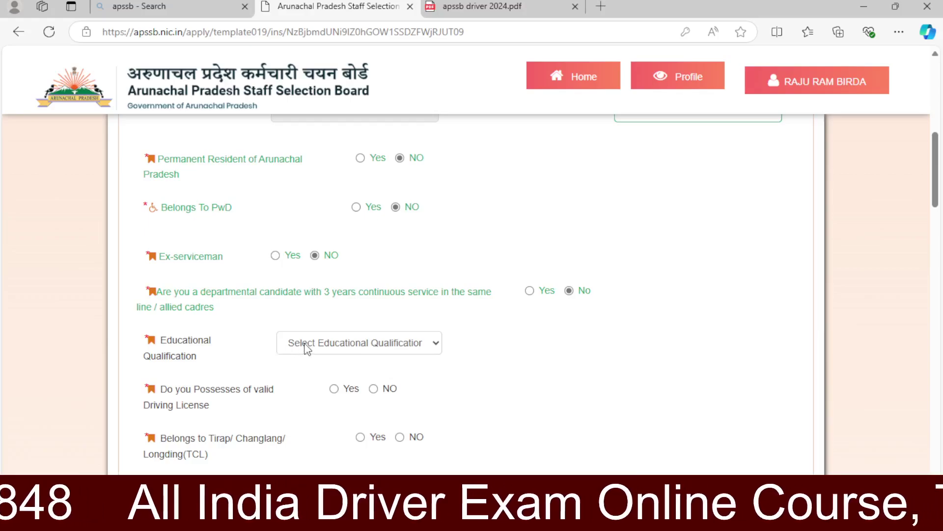
{"action": "left_click", "coordinate": [323, 411]}
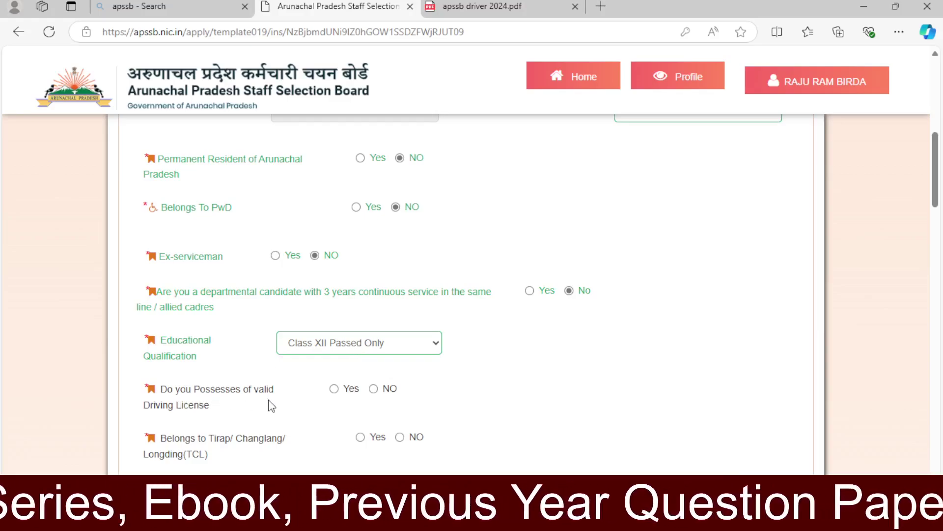
{"action": "left_click", "coordinate": [334, 389]}
{"action": "scroll", "coordinate": [318, 418], "scroll_direction": "down", "scroll_amount": 3}
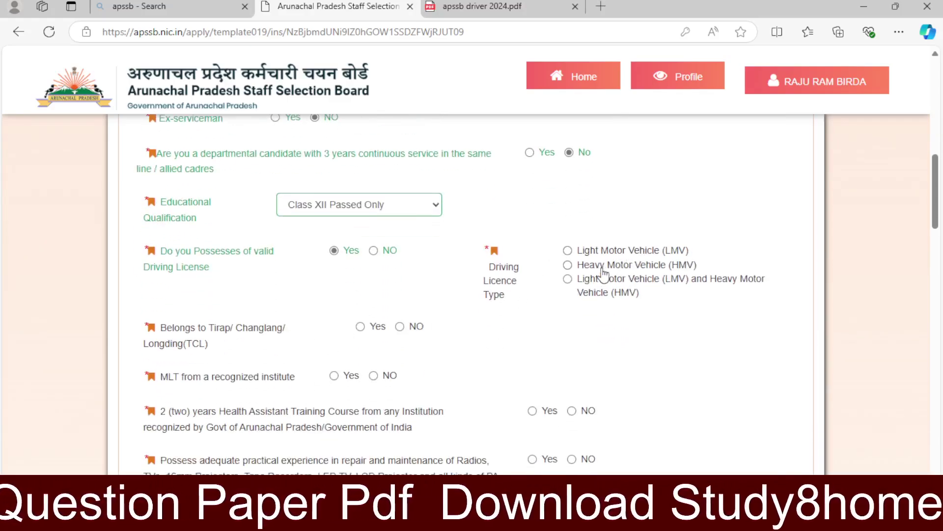
Step: Select LMV and HMV as licence type and set the LMV first issue date to 15-01-2014
{"action": "left_click", "coordinate": [568, 279]}
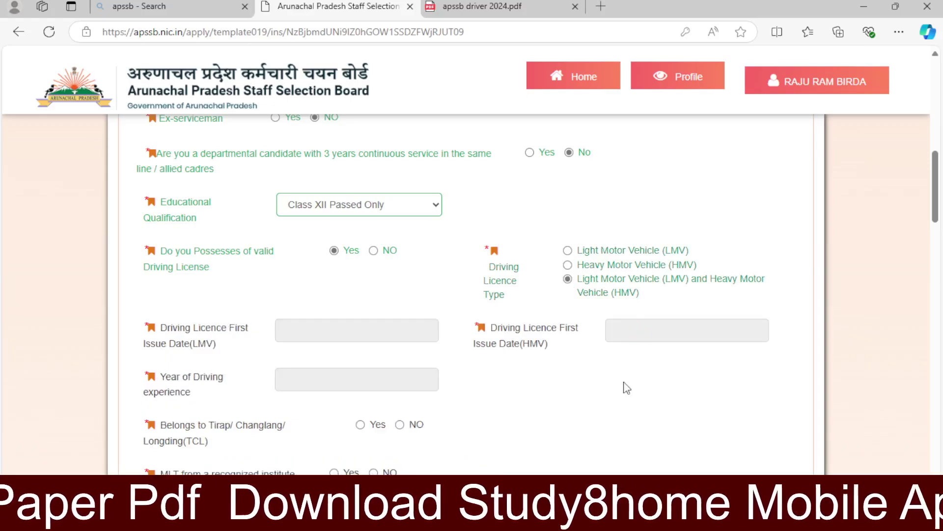
{"action": "scroll", "coordinate": [314, 326], "scroll_direction": "down", "scroll_amount": 2}
{"action": "left_click", "coordinate": [310, 259]}
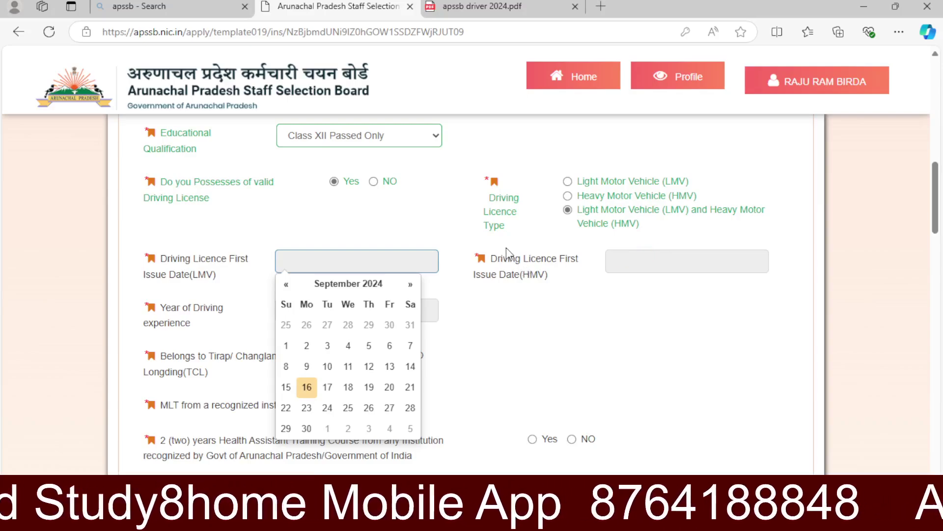
{"action": "left_click", "coordinate": [331, 284]}
{"action": "left_click", "coordinate": [324, 284]}
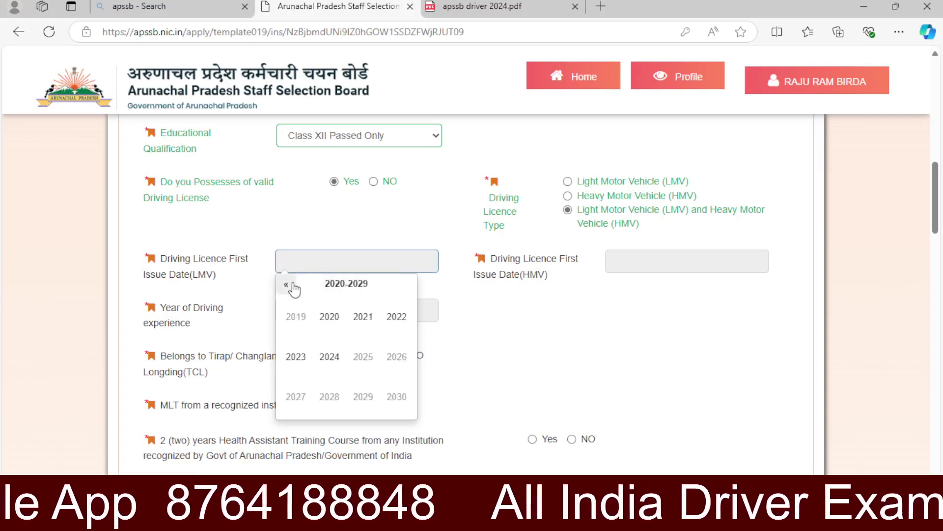
{"action": "left_click", "coordinate": [292, 285]}
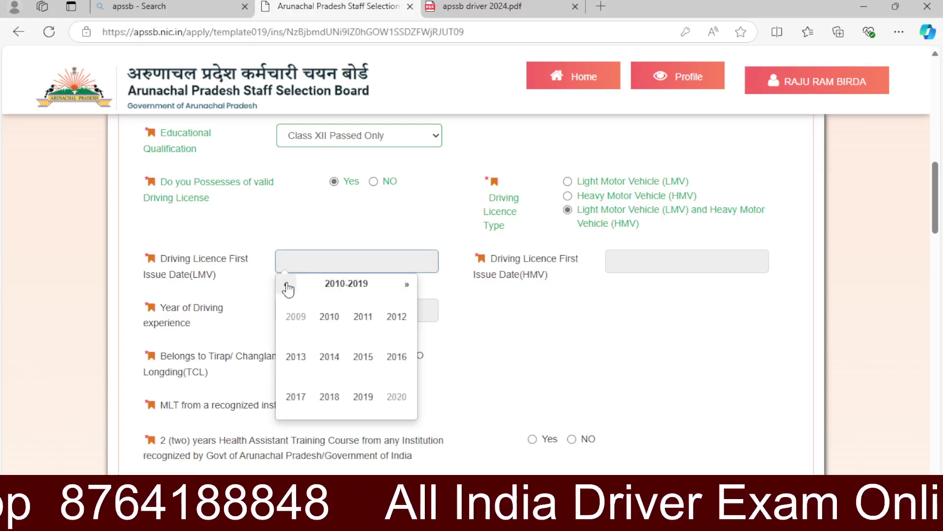
{"action": "left_click", "coordinate": [331, 360]}
{"action": "left_click", "coordinate": [295, 325]}
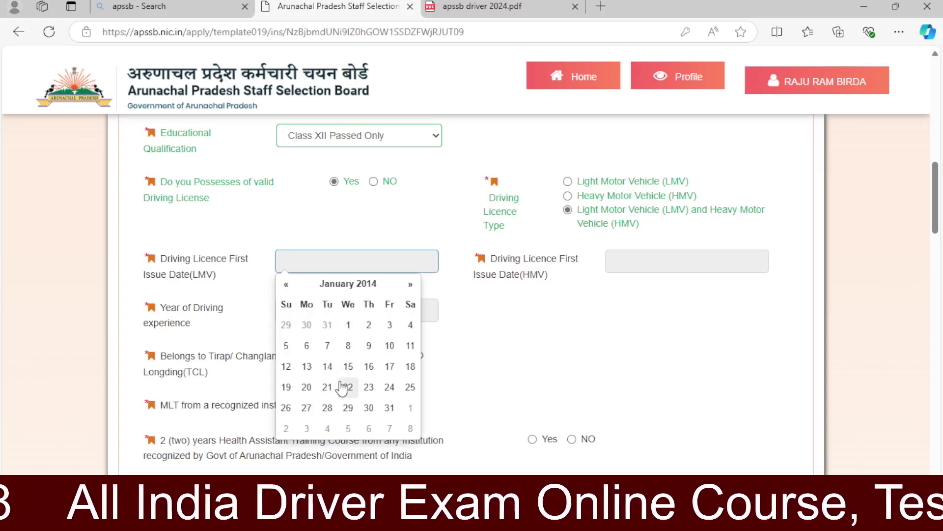
{"action": "left_click", "coordinate": [348, 366]}
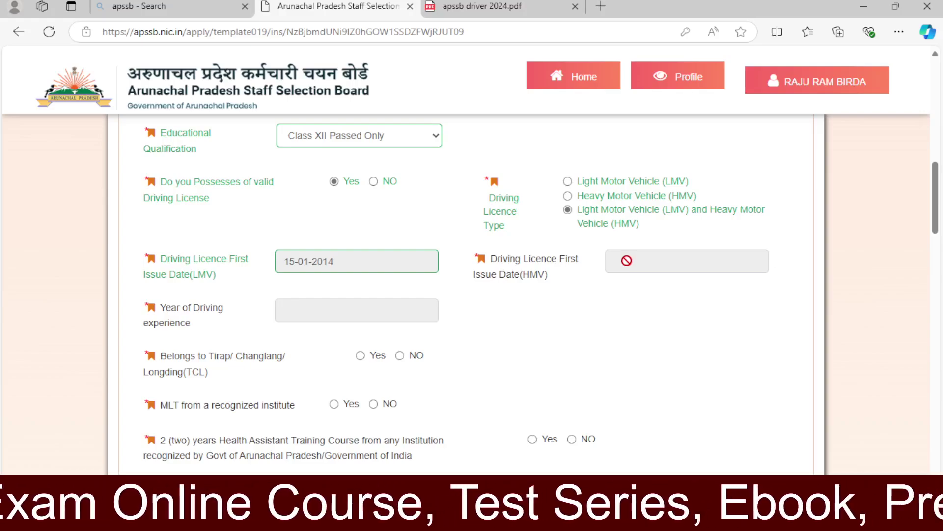
Step: Set the HMV first issue date to 15-01-2018
{"action": "left_click", "coordinate": [627, 260]}
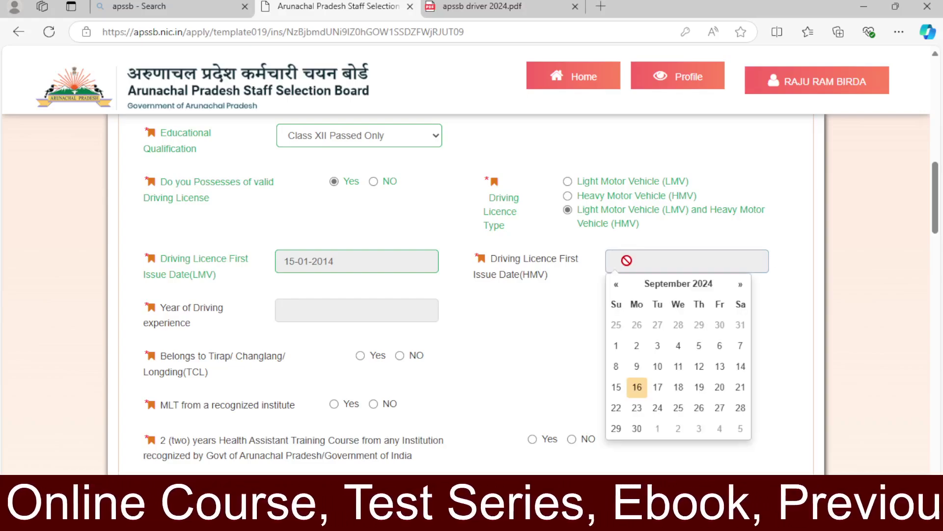
{"action": "double_click", "coordinate": [638, 283]}
{"action": "left_click", "coordinate": [617, 286]}
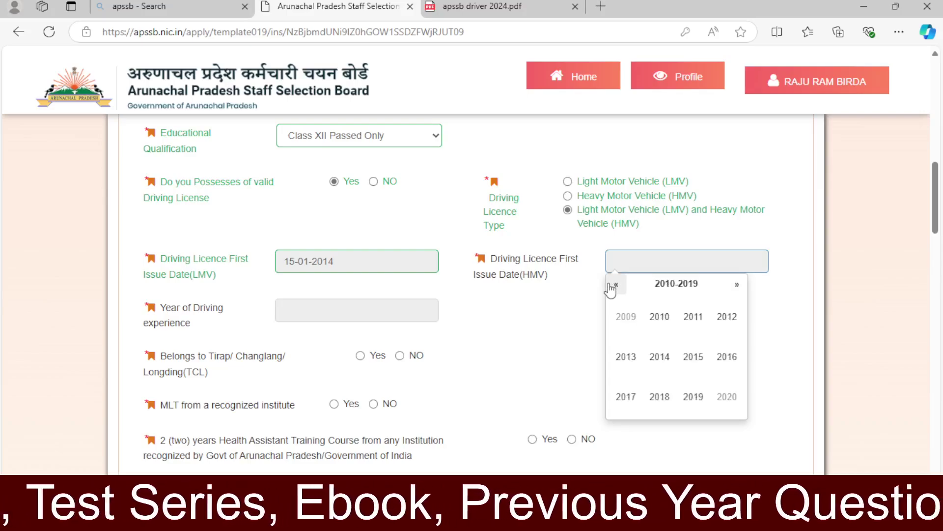
{"action": "left_click", "coordinate": [660, 396]}
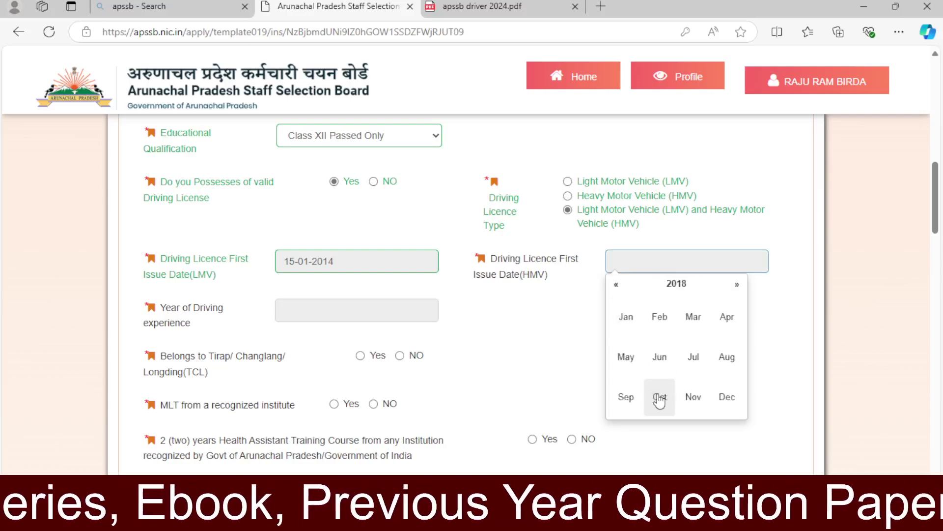
{"action": "left_click", "coordinate": [634, 324]}
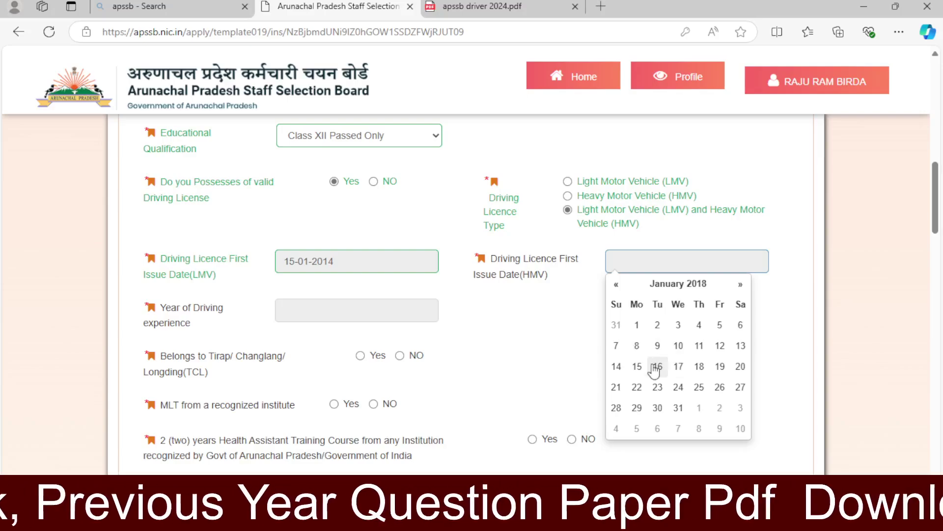
{"action": "left_click", "coordinate": [637, 366]}
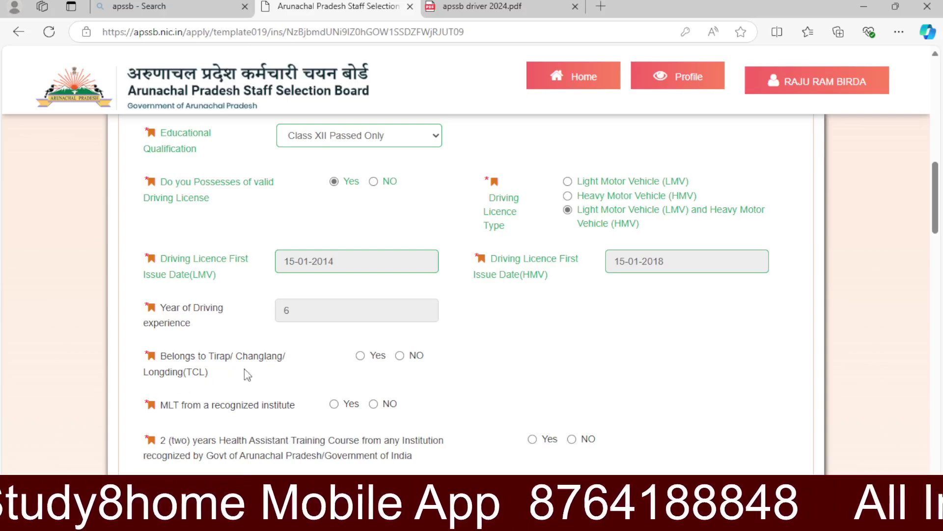
Step: Answer NO to Tirap/Changlang/Longding, MLT, Health Assistant, radio/TV repair, Library Science and Dental council
{"action": "left_click", "coordinate": [400, 356]}
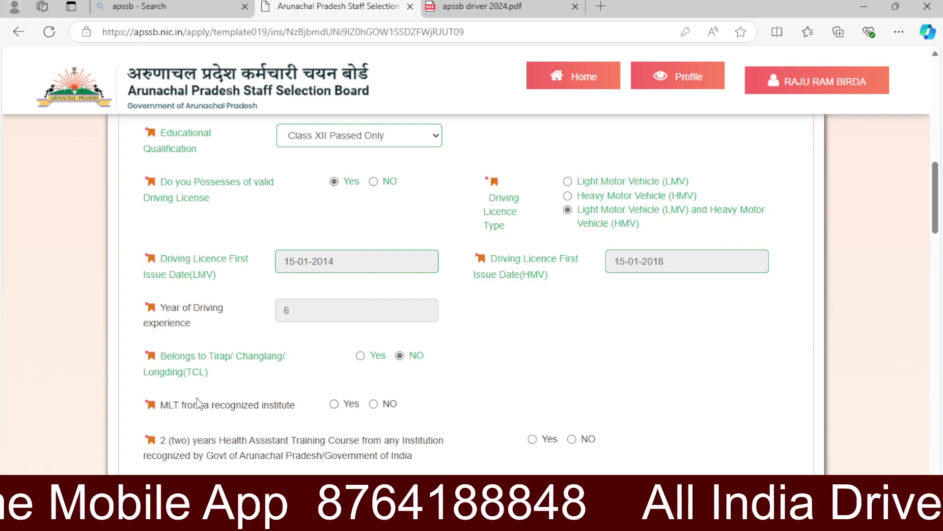
{"action": "left_click", "coordinate": [373, 404]}
{"action": "scroll", "coordinate": [273, 384], "scroll_direction": "down", "scroll_amount": 1}
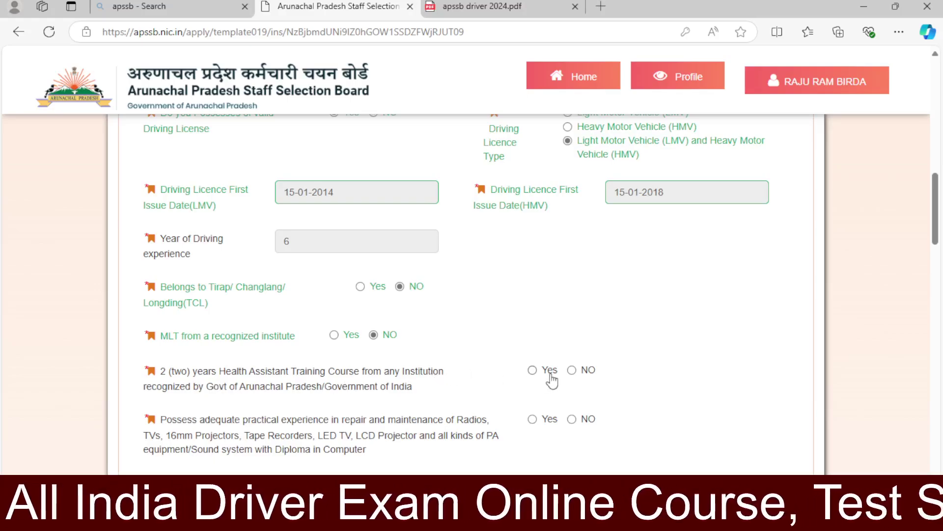
{"action": "left_click", "coordinate": [571, 370]}
{"action": "scroll", "coordinate": [393, 398], "scroll_direction": "down", "scroll_amount": 1}
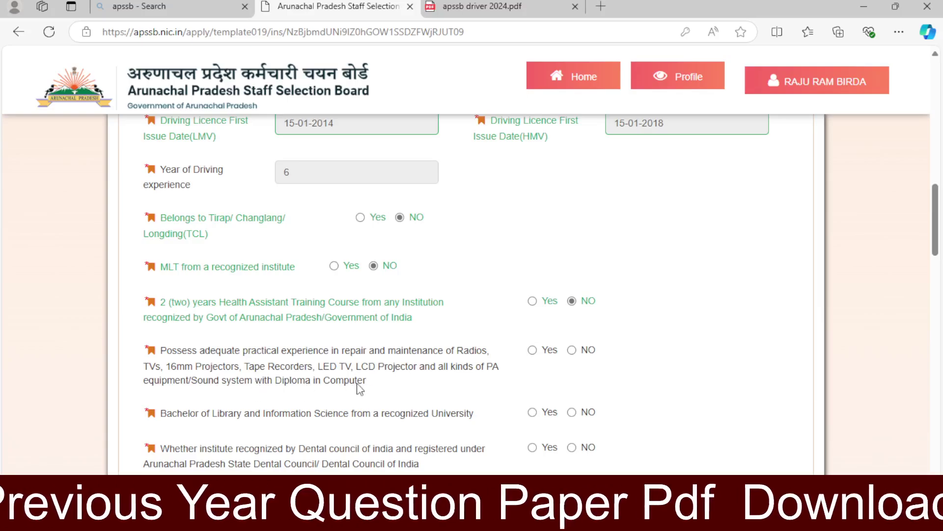
{"action": "left_click", "coordinate": [573, 350]}
{"action": "scroll", "coordinate": [305, 344], "scroll_direction": "down", "scroll_amount": 1}
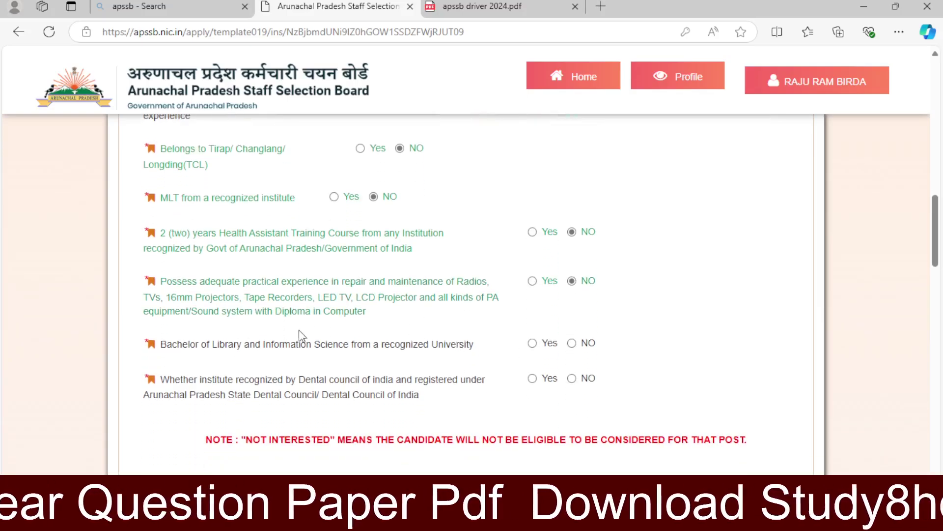
{"action": "left_click", "coordinate": [572, 344]}
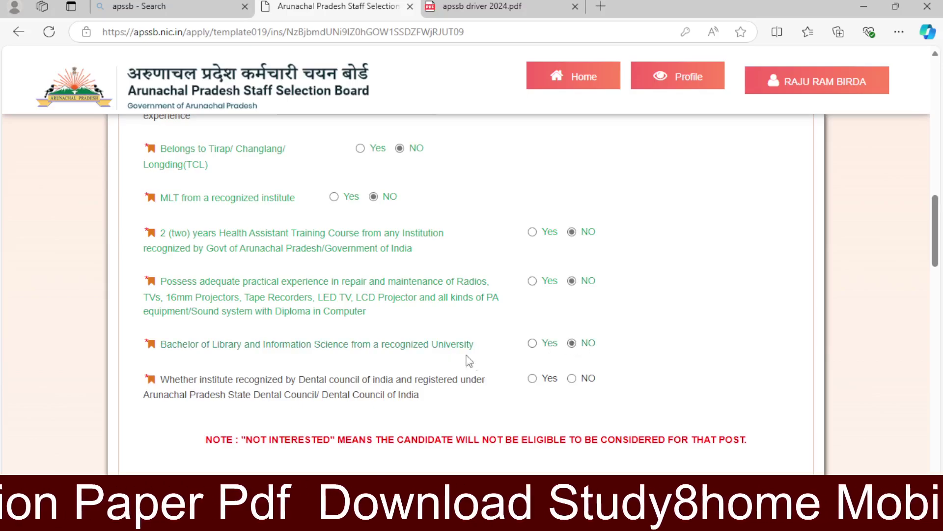
{"action": "left_click", "coordinate": [572, 378]}
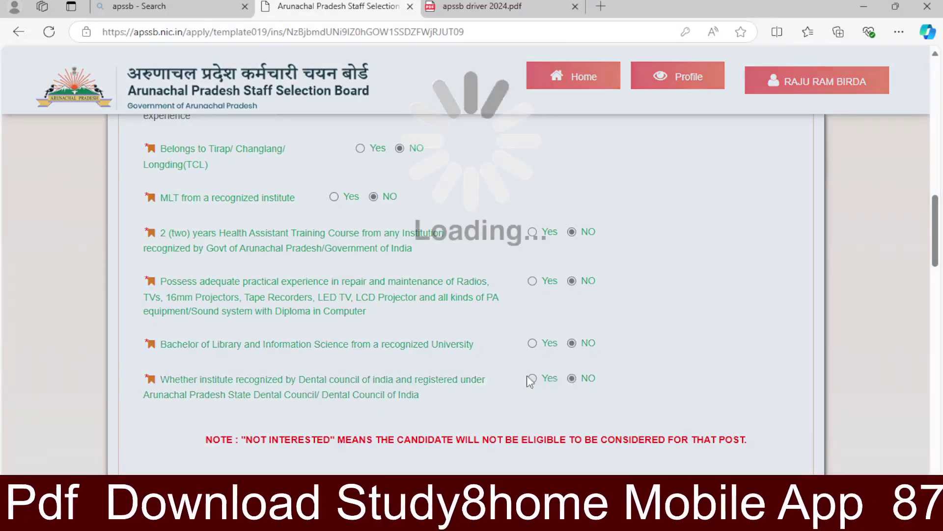
{"action": "scroll", "coordinate": [527, 376], "scroll_direction": "down", "scroll_amount": 3}
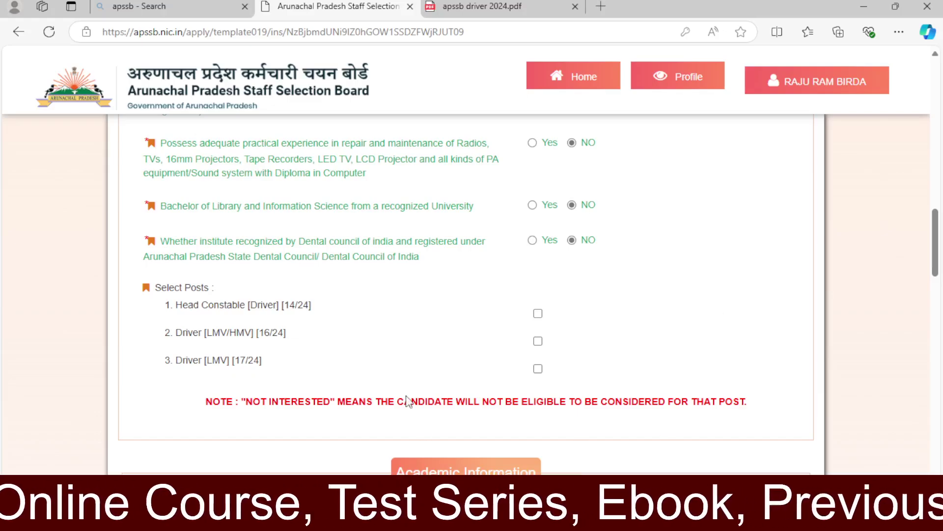
Step: Tick the Head Constable [Driver] and Driver [LMV] post checkboxes under Select Posts
{"action": "scroll", "coordinate": [358, 367], "scroll_direction": "down", "scroll_amount": 3}
{"action": "scroll", "coordinate": [359, 365], "scroll_direction": "up", "scroll_amount": 4}
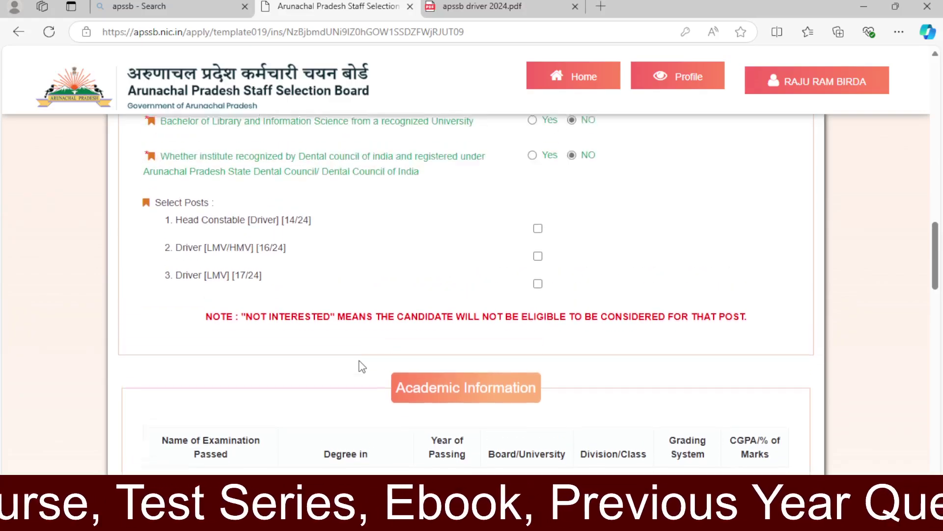
{"action": "scroll", "coordinate": [364, 349], "scroll_direction": "down", "scroll_amount": 2}
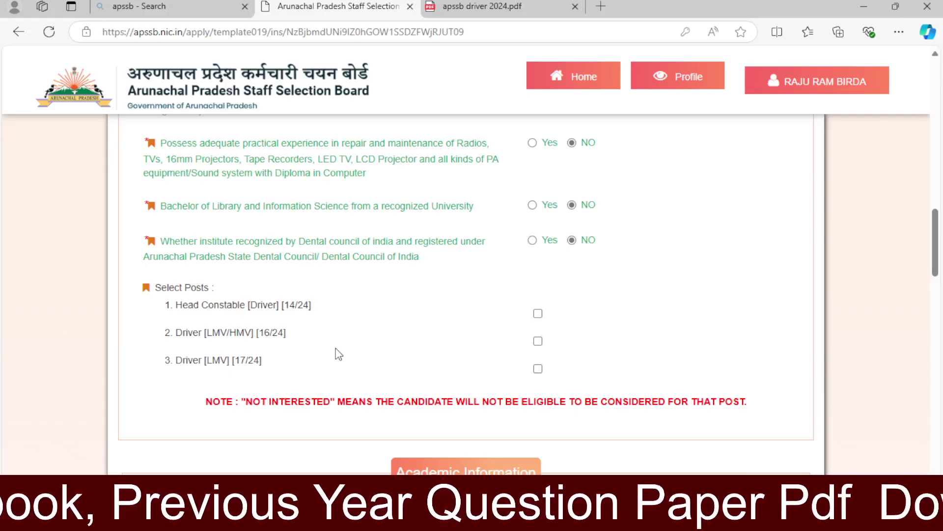
{"action": "left_click", "coordinate": [539, 314]}
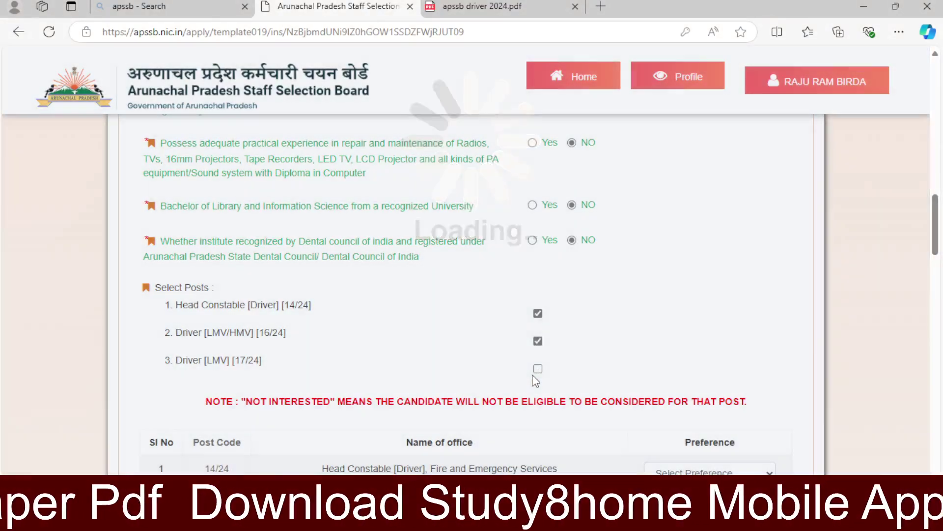
{"action": "left_click", "coordinate": [538, 369]}
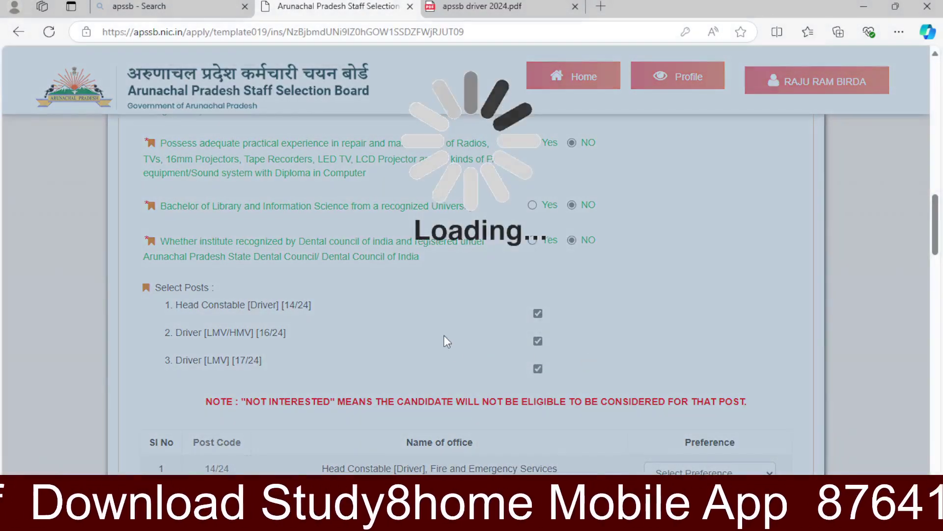
Step: Rank Fire and Emergency Services 1, Human Rights Commission 2, Agriculture 3, Animal Husbandry 4
{"action": "scroll", "coordinate": [432, 329], "scroll_direction": "down", "scroll_amount": 1}
{"action": "scroll", "coordinate": [418, 320], "scroll_direction": "down", "scroll_amount": 2}
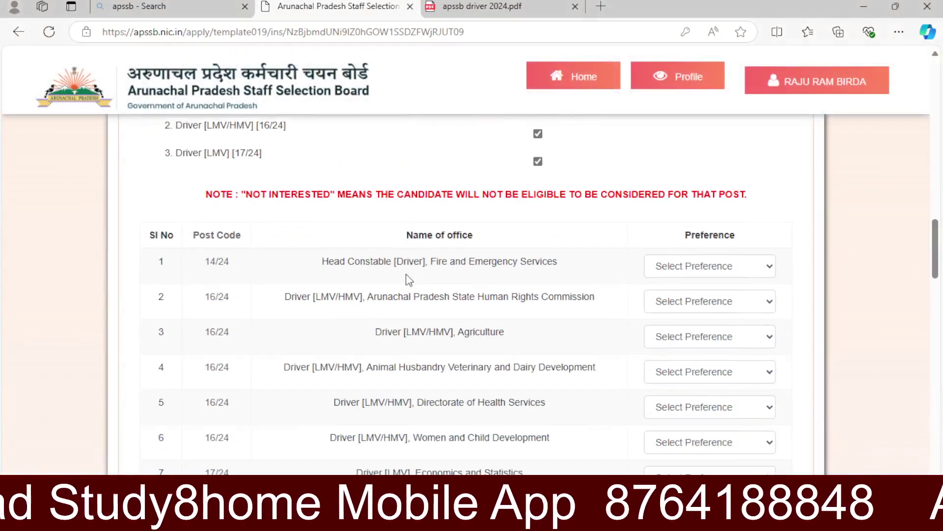
{"action": "scroll", "coordinate": [364, 274], "scroll_direction": "up", "scroll_amount": 1}
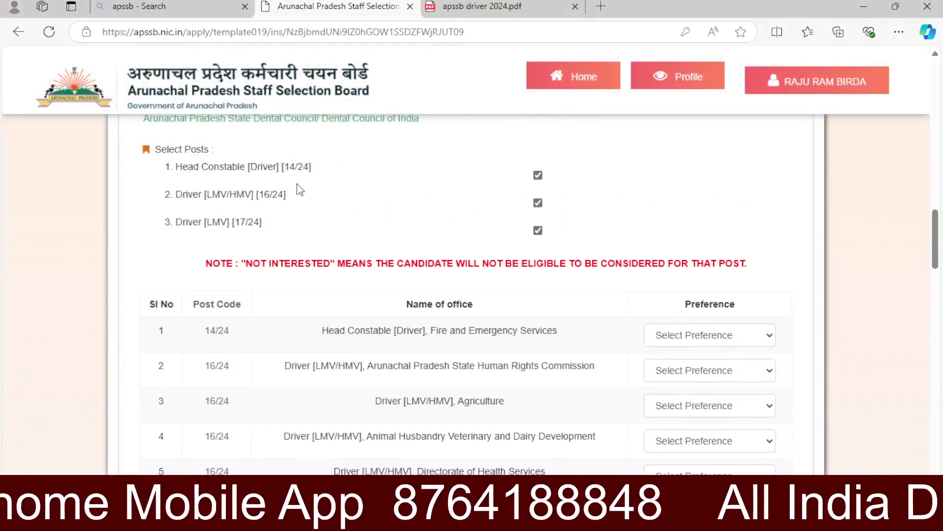
{"action": "scroll", "coordinate": [322, 322], "scroll_direction": "down", "scroll_amount": 4}
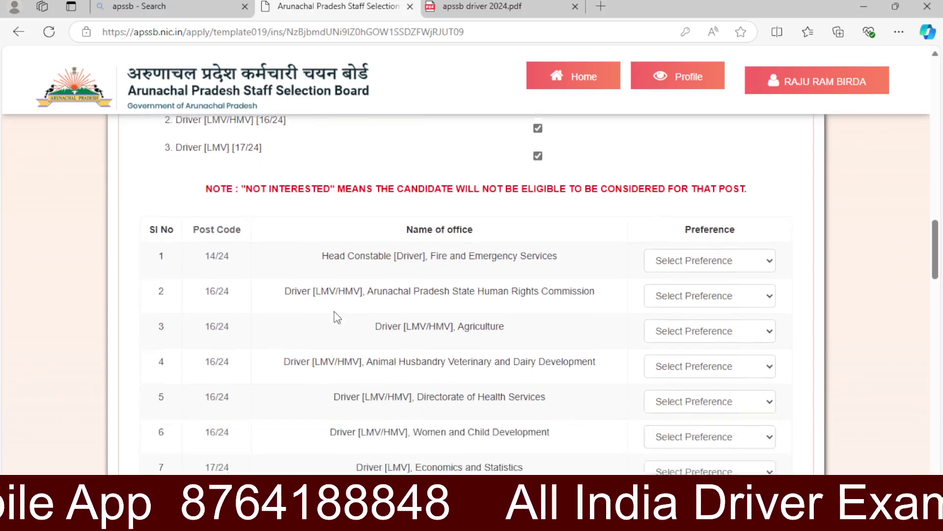
{"action": "scroll", "coordinate": [344, 314], "scroll_direction": "up", "scroll_amount": 3}
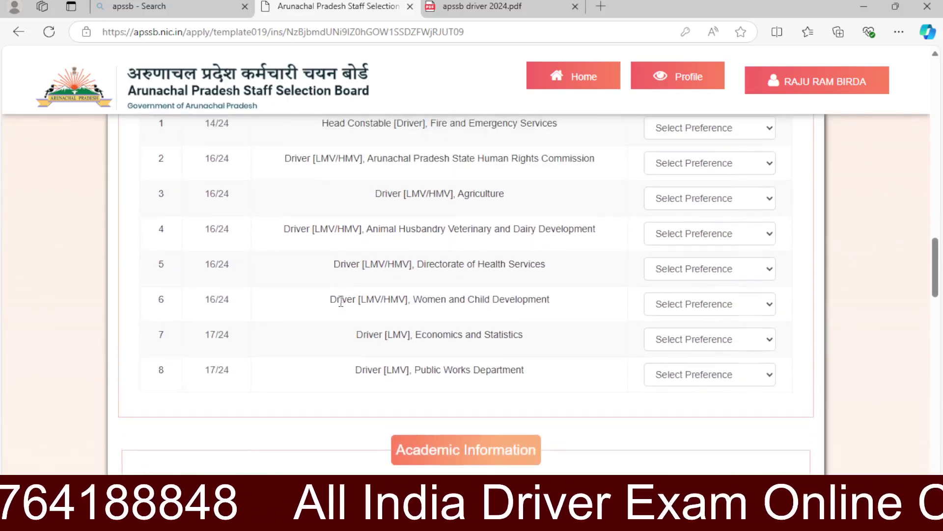
{"action": "left_click", "coordinate": [661, 268]}
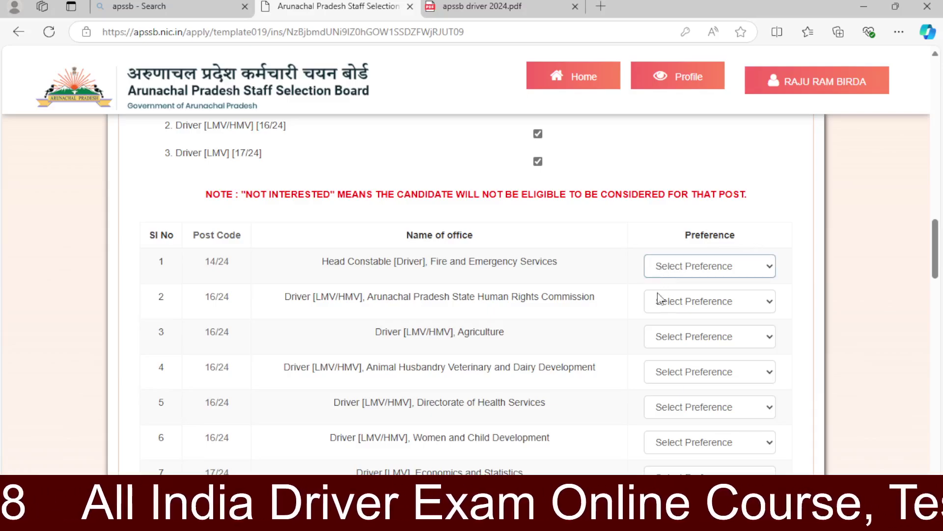
{"action": "left_click", "coordinate": [665, 313]}
{"action": "left_click", "coordinate": [668, 308]}
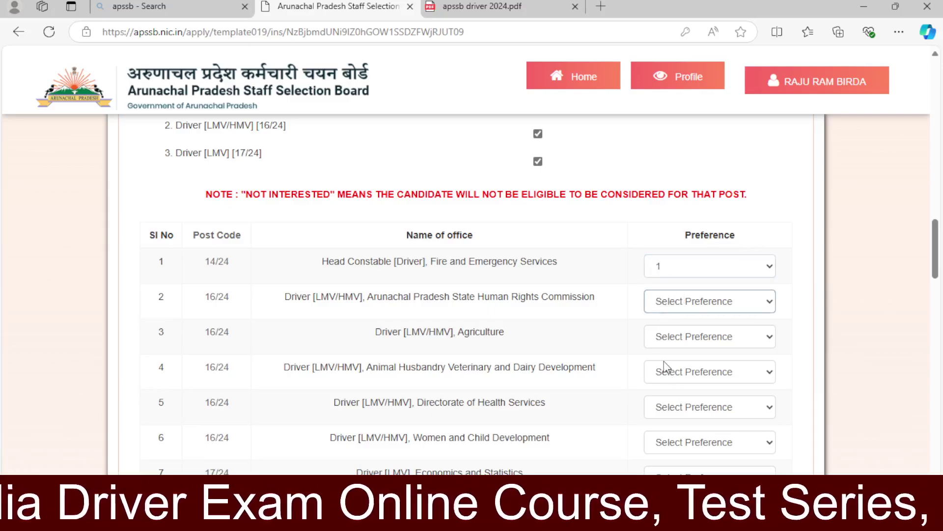
{"action": "left_click", "coordinate": [665, 366]}
{"action": "left_click", "coordinate": [673, 338]}
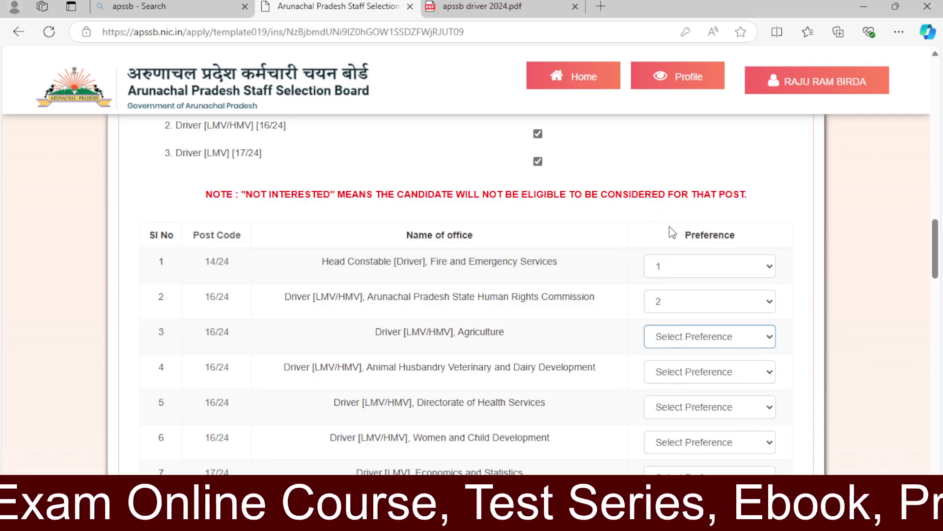
{"action": "left_click", "coordinate": [671, 234]}
{"action": "left_click", "coordinate": [674, 381]}
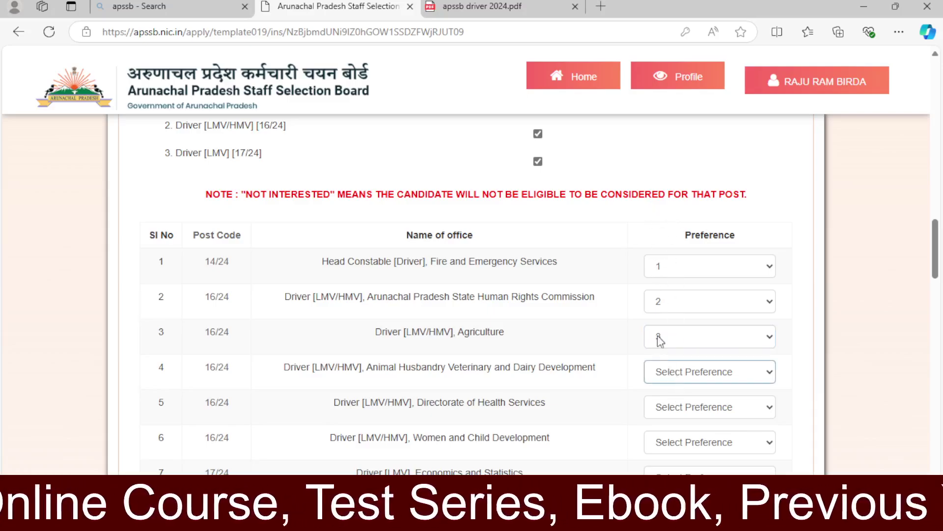
{"action": "left_click", "coordinate": [665, 268]}
Step: Rank Directorate of Health Services 5, Women and Child Development 6, Economics and Statistics 7, Public Works Department 8
{"action": "left_click", "coordinate": [672, 414]}
{"action": "left_click", "coordinate": [680, 312]}
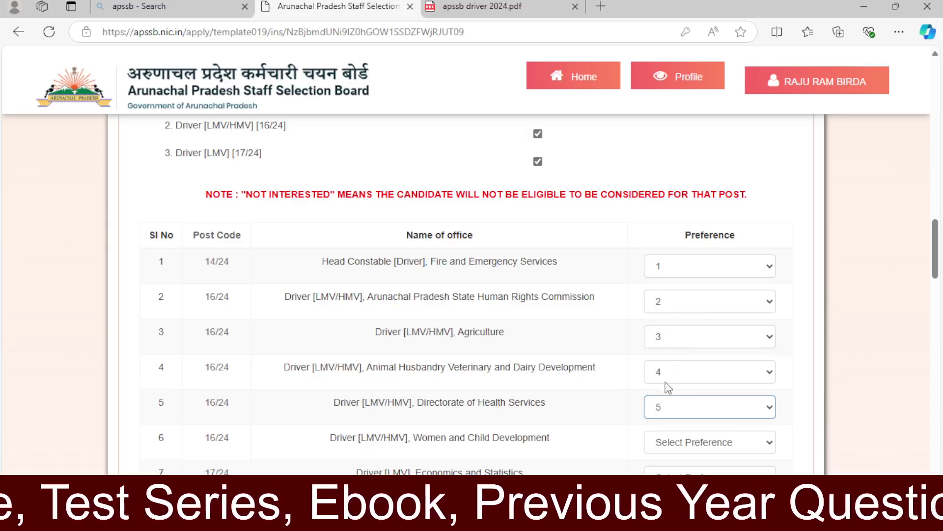
{"action": "left_click", "coordinate": [668, 442]}
{"action": "left_click", "coordinate": [665, 378]}
{"action": "scroll", "coordinate": [609, 382], "scroll_direction": "down", "scroll_amount": 1}
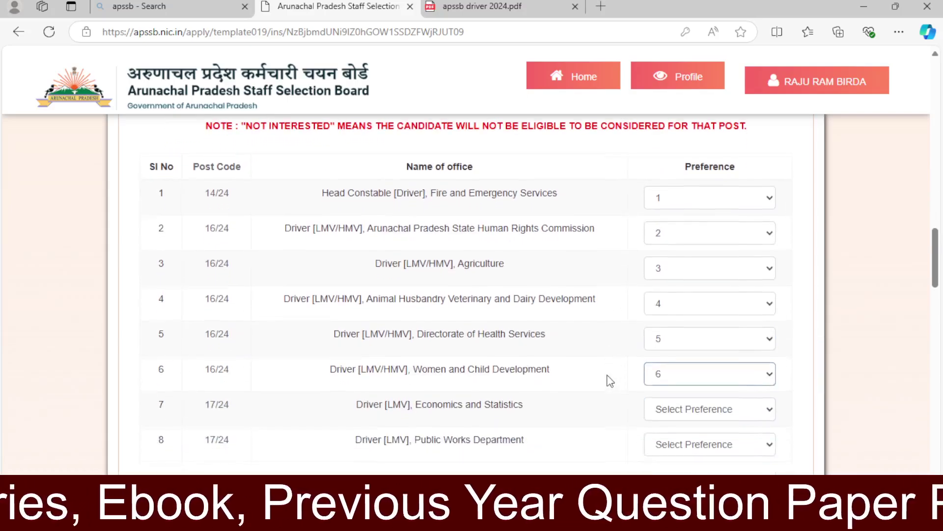
{"action": "left_click", "coordinate": [656, 413]}
{"action": "left_click", "coordinate": [654, 369]}
{"action": "scroll", "coordinate": [651, 362], "scroll_direction": "down", "scroll_amount": 2}
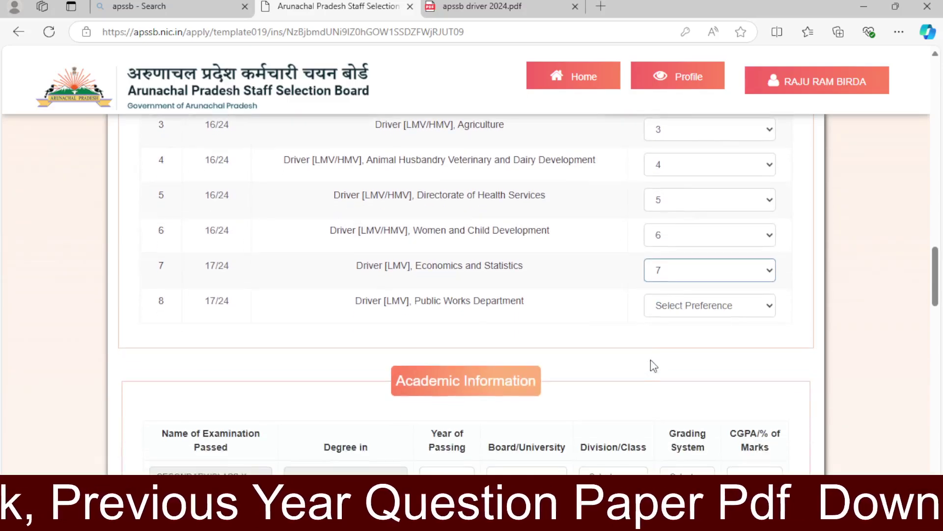
{"action": "left_click", "coordinate": [664, 311]}
{"action": "left_click", "coordinate": [671, 462]}
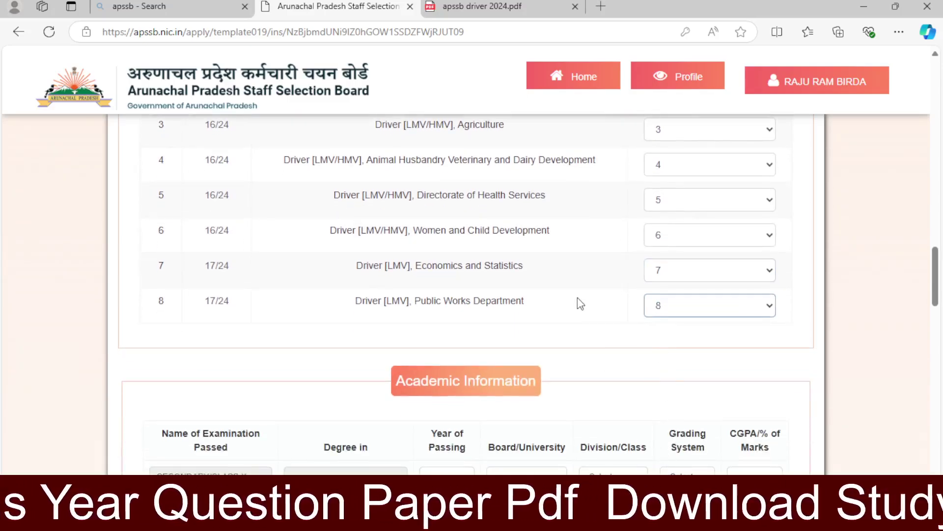
{"action": "scroll", "coordinate": [457, 308], "scroll_direction": "down", "scroll_amount": 3}
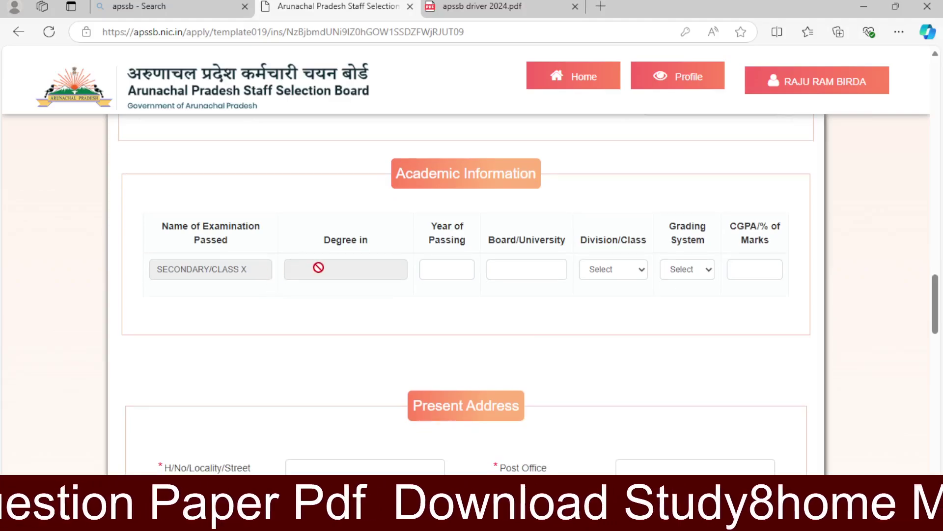
Step: Enter present address house/locality 'VP', post office 'SAROTH' and city 'sujangarh'
{"action": "left_click", "coordinate": [319, 268]}
{"action": "scroll", "coordinate": [415, 327], "scroll_direction": "down", "scroll_amount": 1}
{"action": "scroll", "coordinate": [423, 327], "scroll_direction": "down", "scroll_amount": 1}
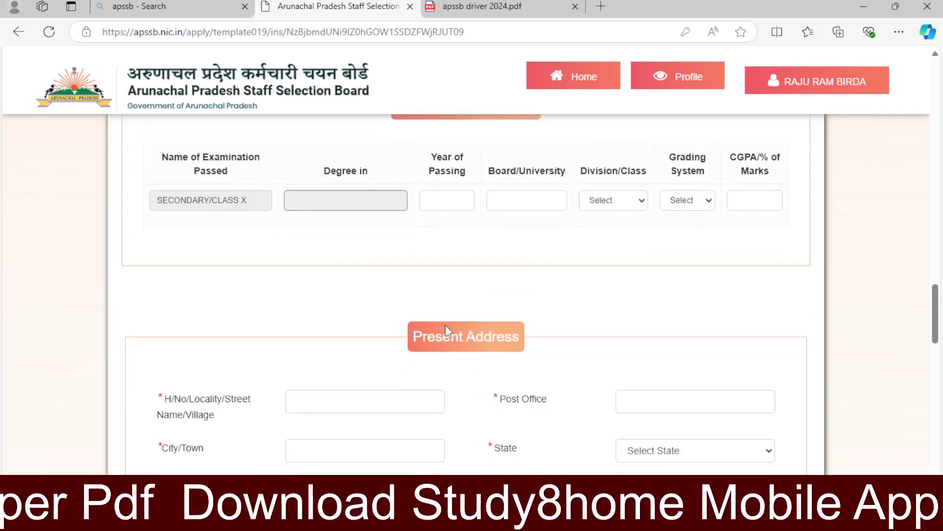
{"action": "scroll", "coordinate": [309, 372], "scroll_direction": "down", "scroll_amount": 3}
{"action": "left_click", "coordinate": [334, 268]}
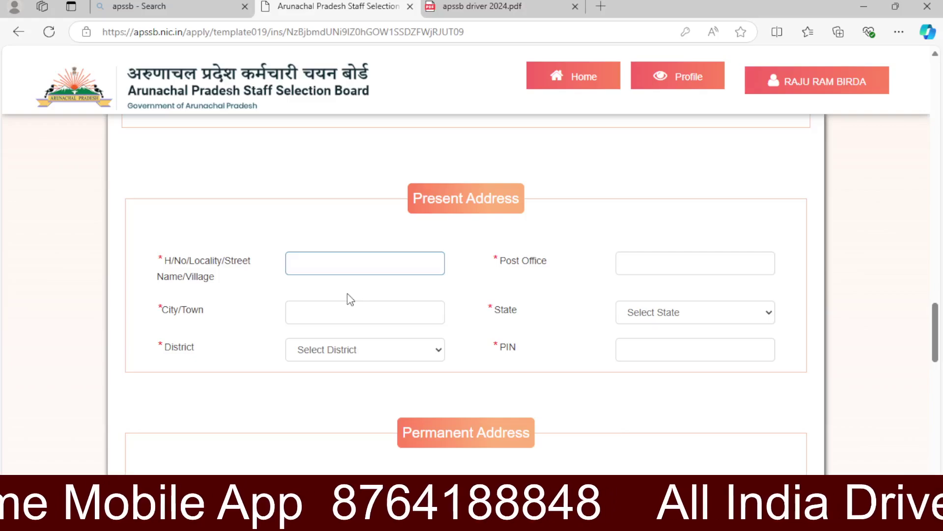
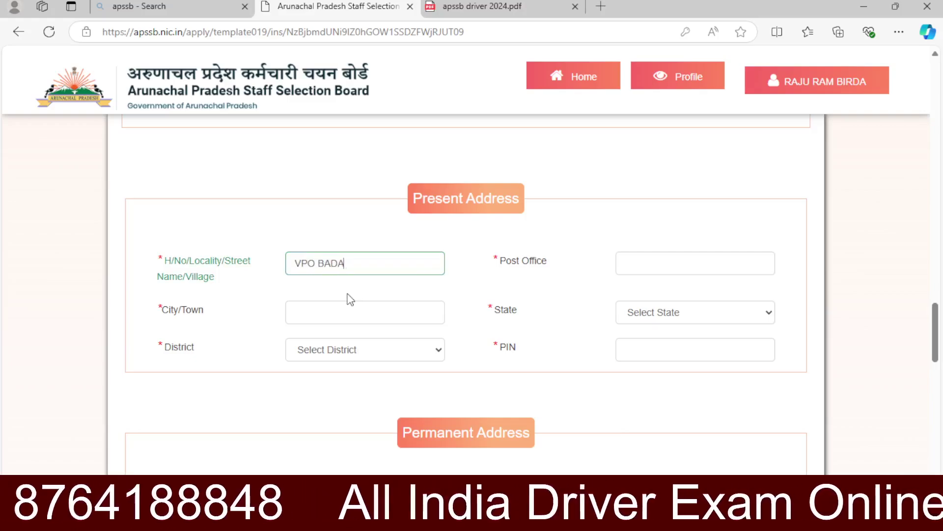
{"action": "key", "text": "Tab"}
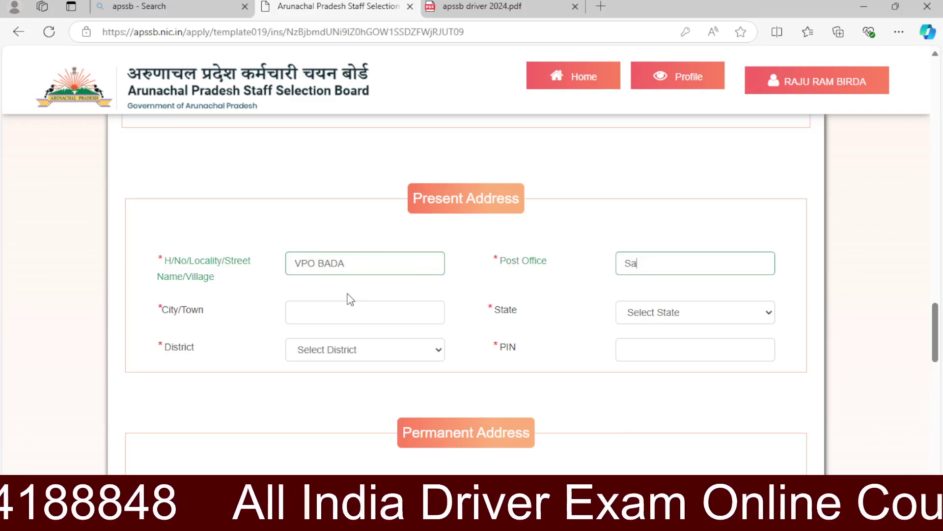
{"action": "key", "text": "Tab"}
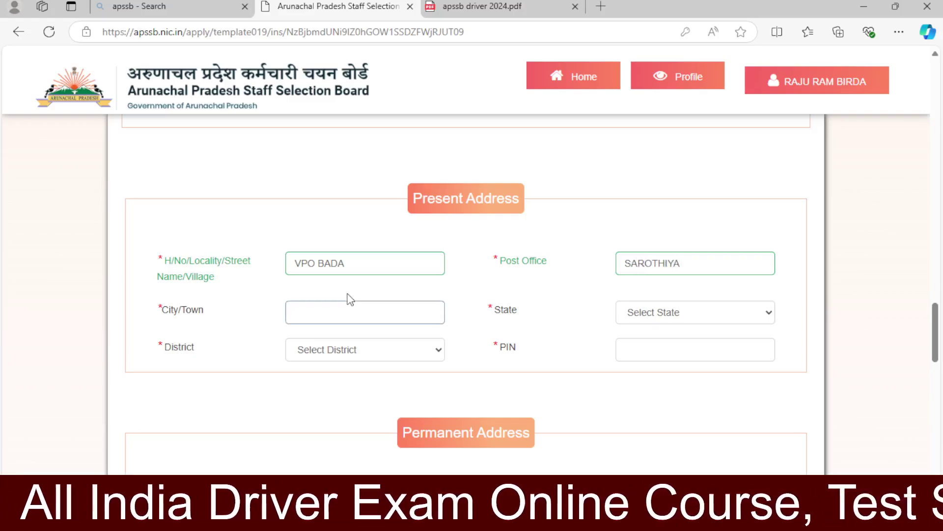
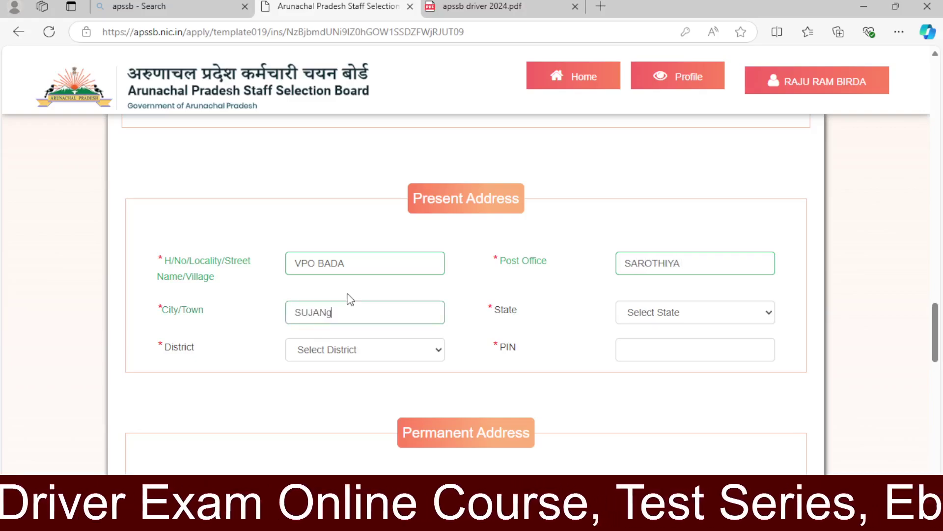
Step: Choose the state and district, enter PIN 331518, and make the permanent address the same
{"action": "key", "text": "Tab"}
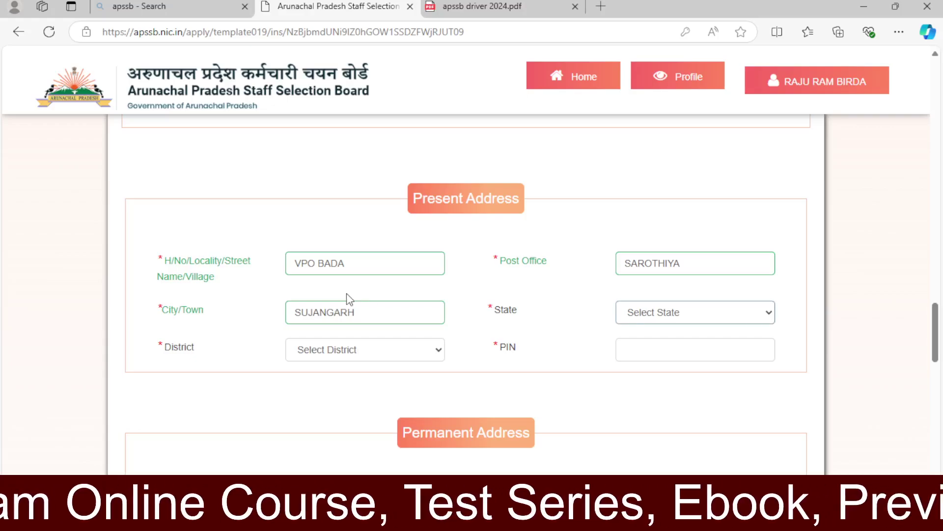
{"action": "key", "text": "r"}
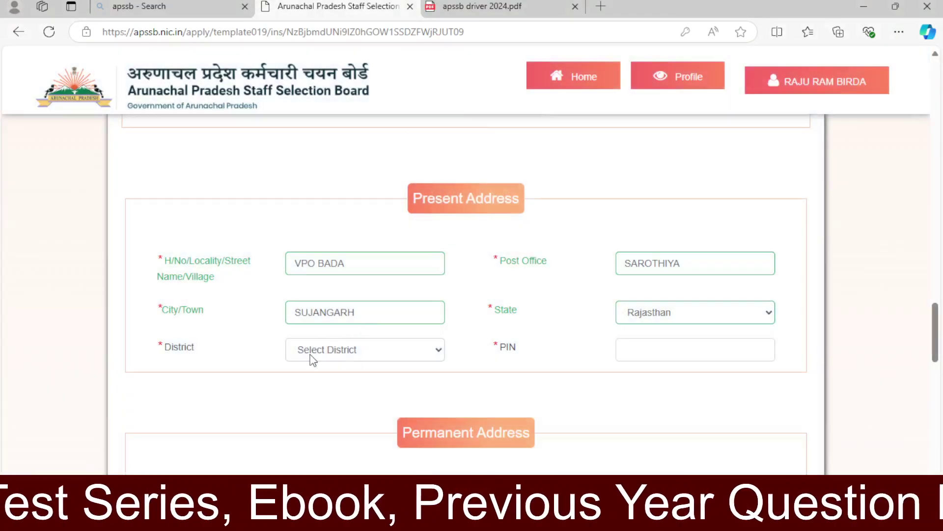
{"action": "left_click", "coordinate": [311, 357]}
{"action": "left_click", "coordinate": [314, 183]}
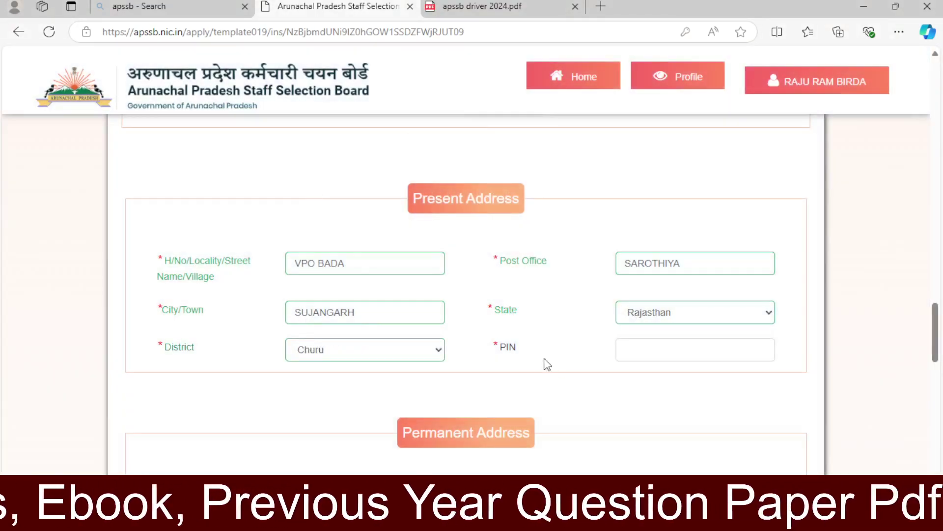
{"action": "left_click", "coordinate": [620, 348]}
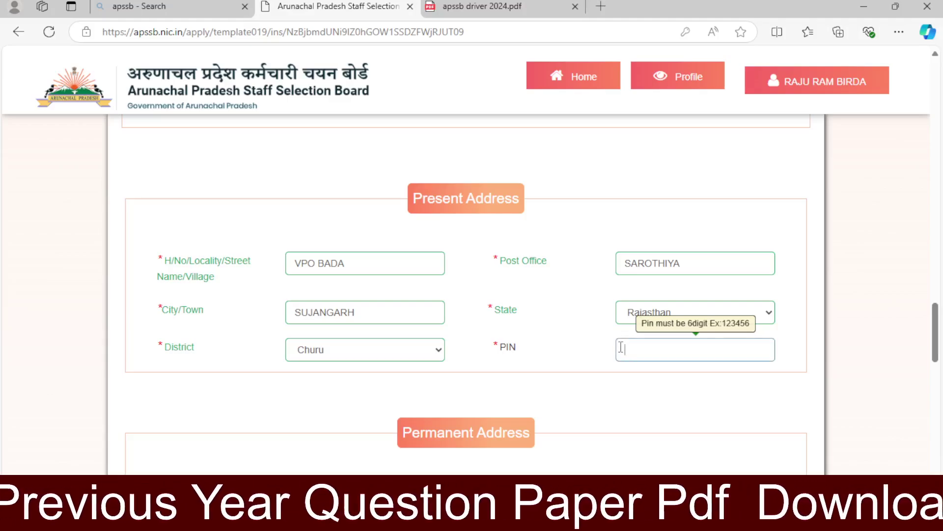
{"action": "type", "text": "34"}
{"action": "key", "text": "BackSpace"}
{"action": "type", "text": "3"}
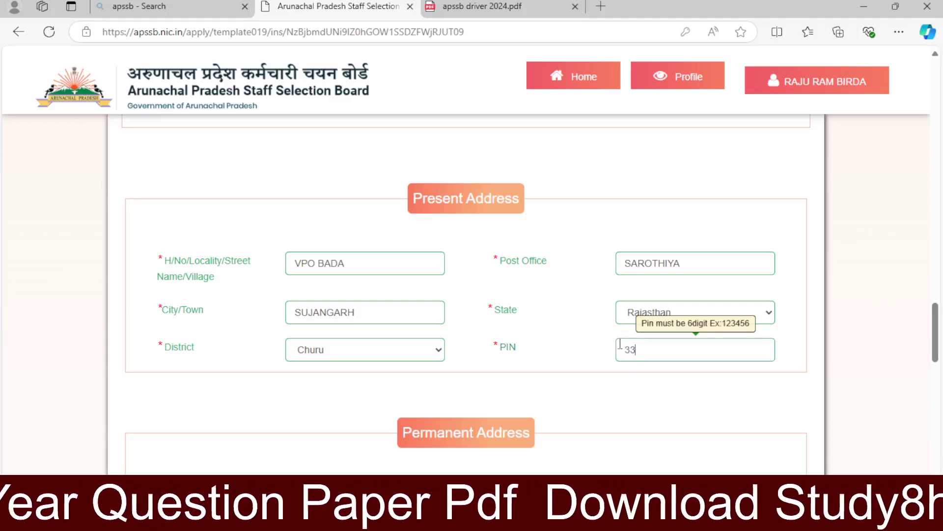
{"action": "type", "text": "1518"}
{"action": "scroll", "coordinate": [418, 393], "scroll_direction": "down", "scroll_amount": 2}
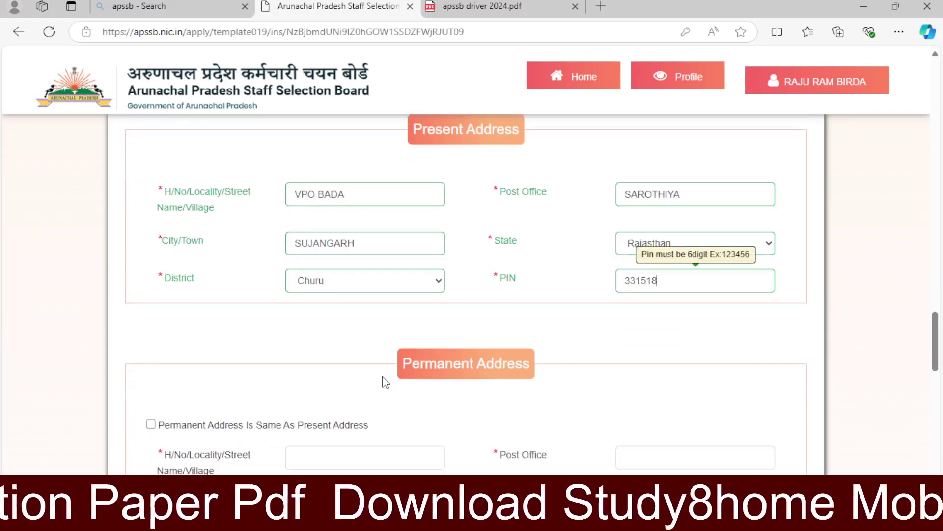
{"action": "left_click", "coordinate": [151, 424]}
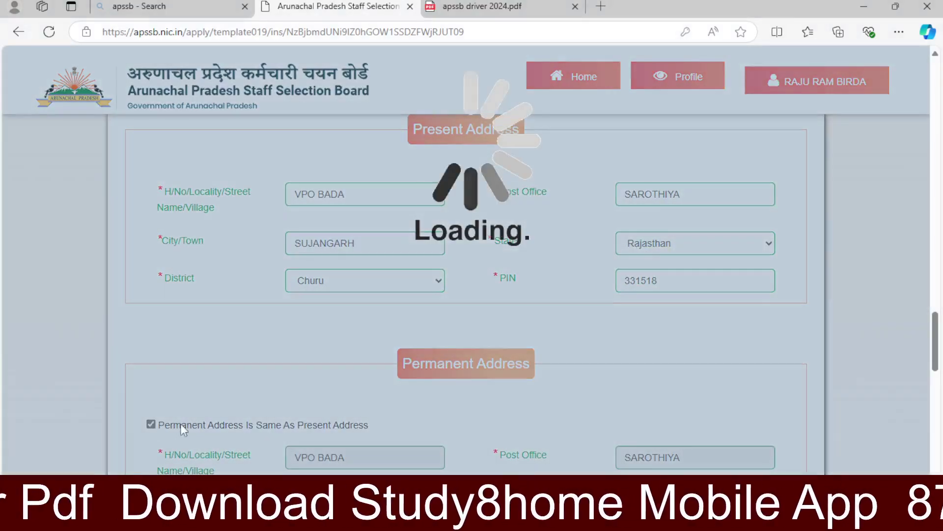
{"action": "scroll", "coordinate": [180, 372], "scroll_direction": "down", "scroll_amount": 2}
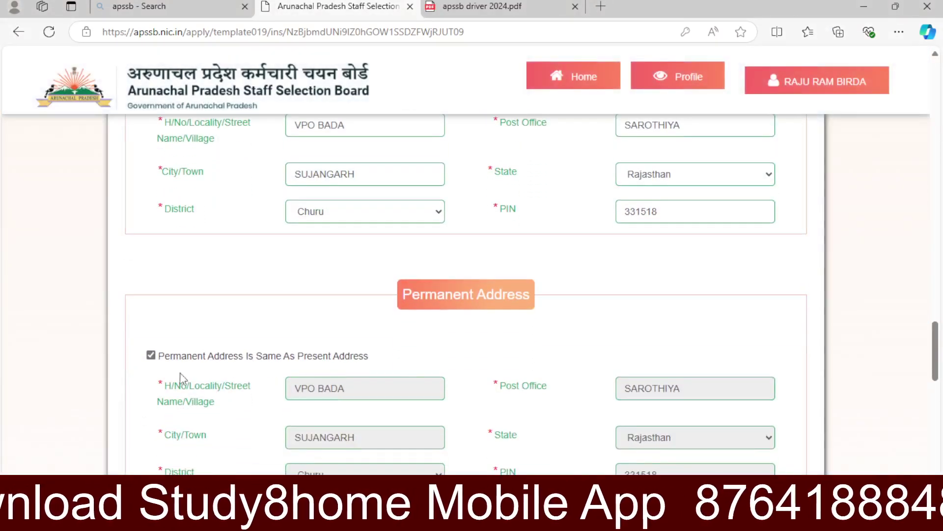
{"action": "scroll", "coordinate": [377, 344], "scroll_direction": "down", "scroll_amount": 10}
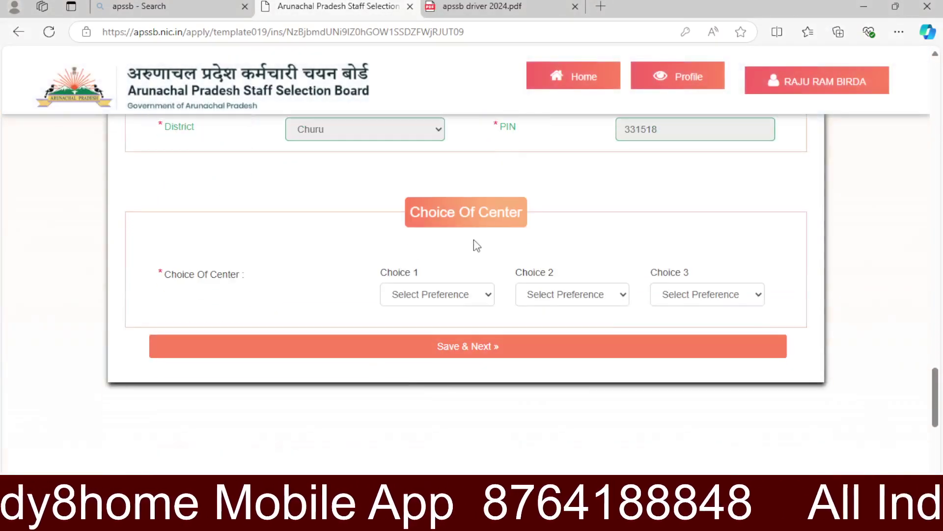
Step: Set exam centre choices to PASIGHAT, ITANAGAR and AALO
{"action": "left_click", "coordinate": [400, 296]}
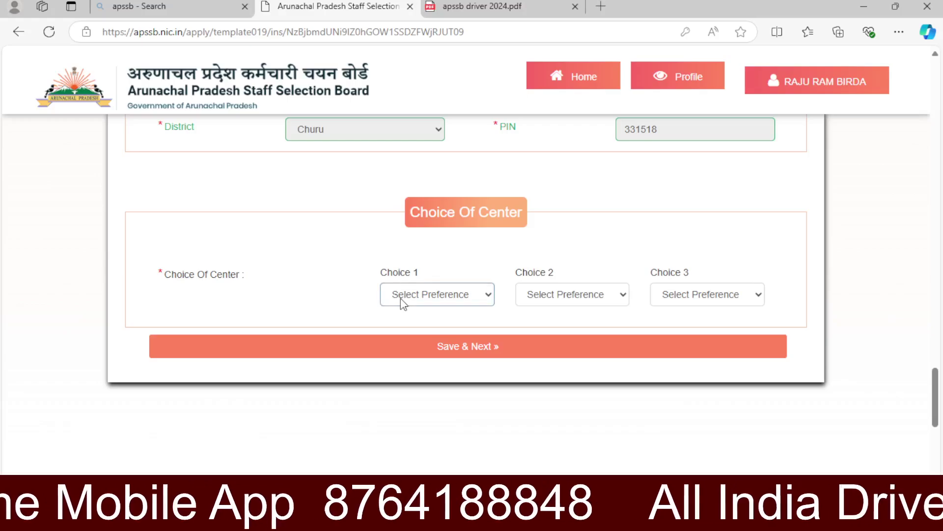
{"action": "left_click", "coordinate": [415, 164]}
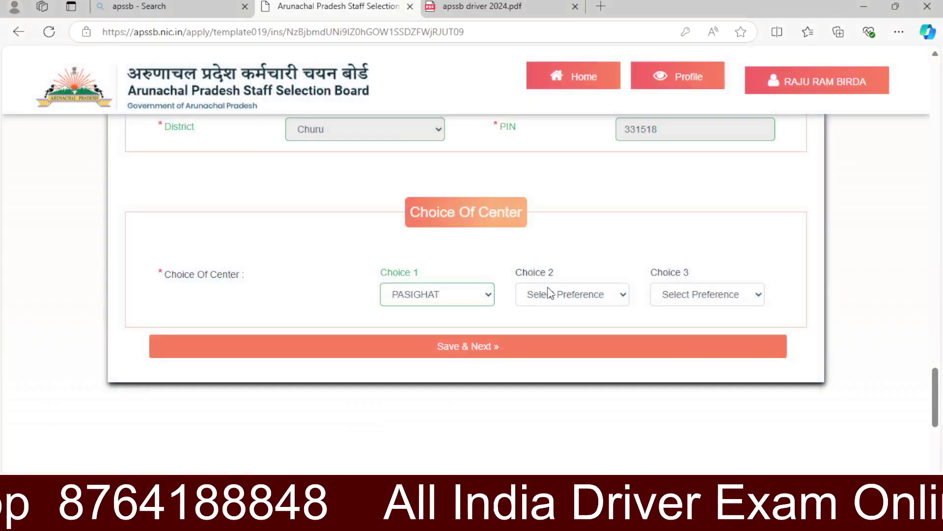
{"action": "left_click", "coordinate": [548, 294]}
{"action": "left_click", "coordinate": [544, 147]}
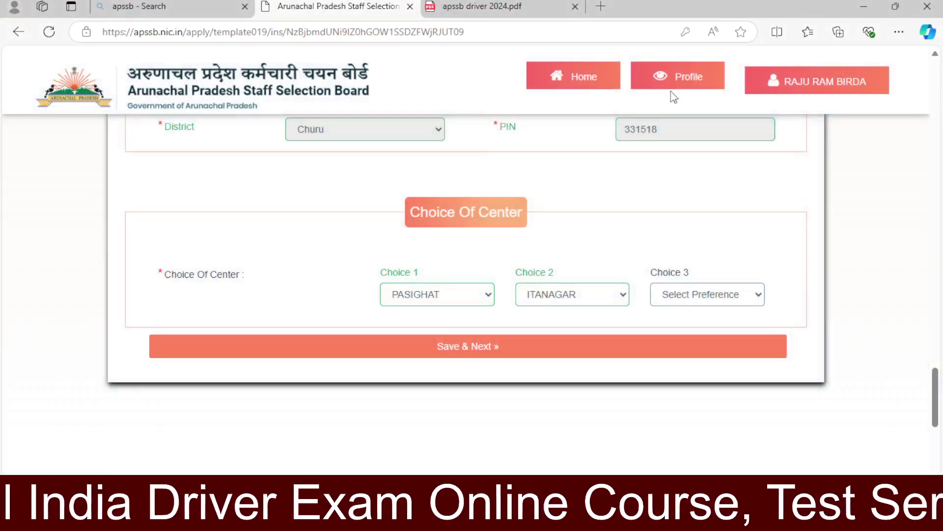
{"action": "left_click", "coordinate": [673, 96]}
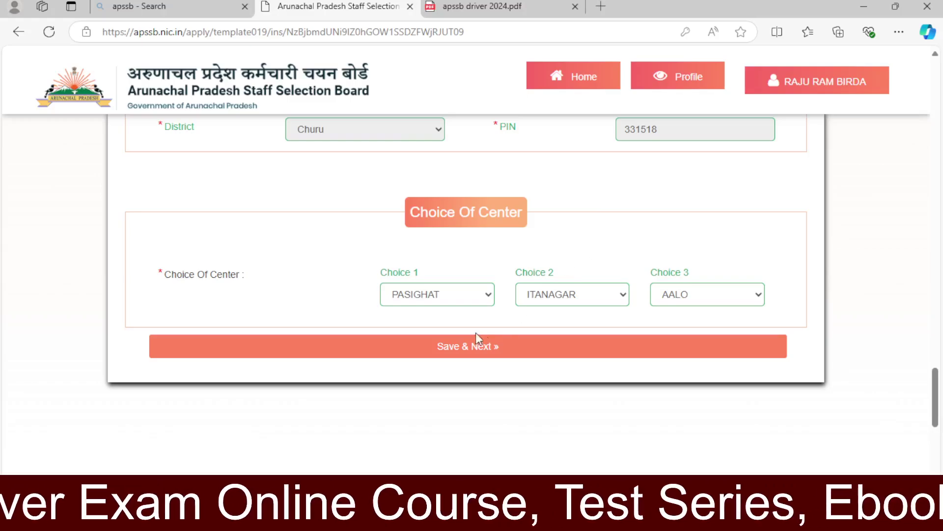
Step: Save & Next, then return up to the missing academic details
{"action": "left_click", "coordinate": [428, 358]}
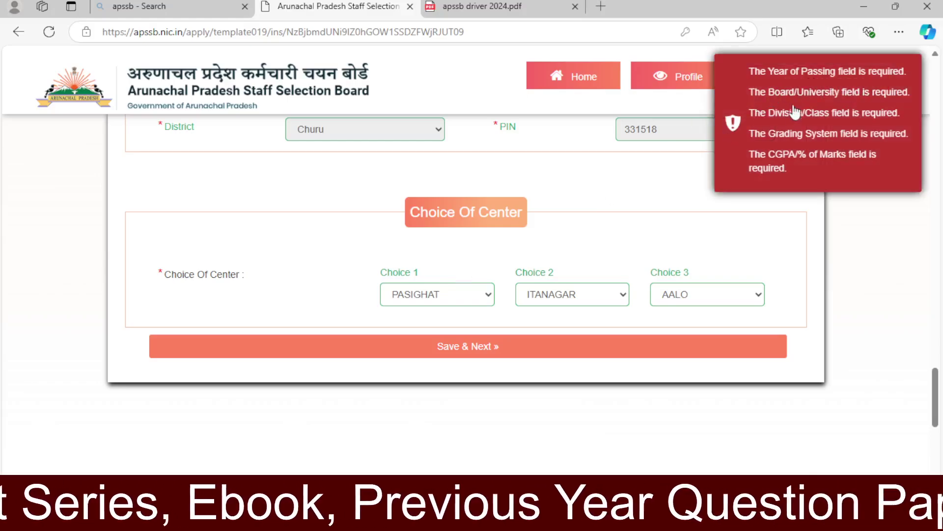
{"action": "scroll", "coordinate": [427, 354], "scroll_direction": "up", "scroll_amount": 4}
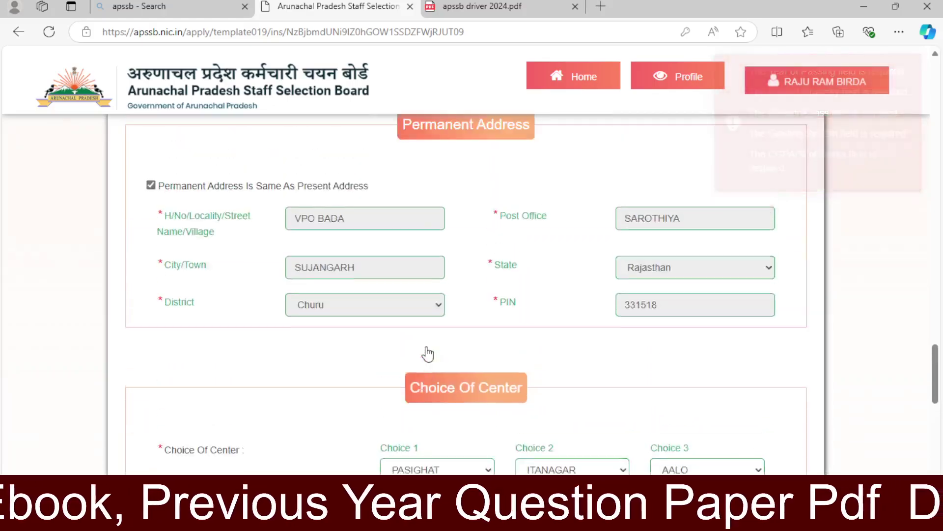
{"action": "scroll", "coordinate": [428, 353], "scroll_direction": "up", "scroll_amount": 5}
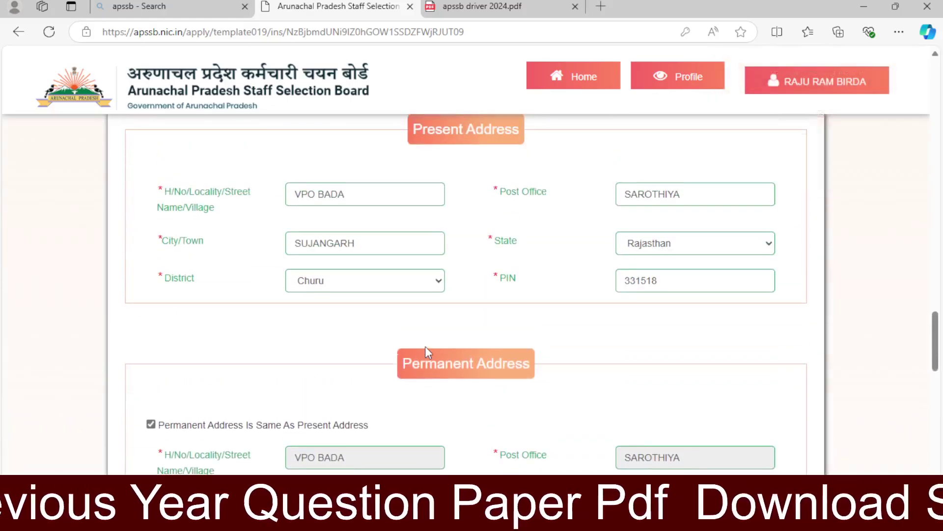
{"action": "scroll", "coordinate": [425, 346], "scroll_direction": "up", "scroll_amount": 7}
Step: Record Class X: passed 2010, BSER AJMER, 2nd division, Percentage grading, 58.80 marks
{"action": "left_click", "coordinate": [429, 339]}
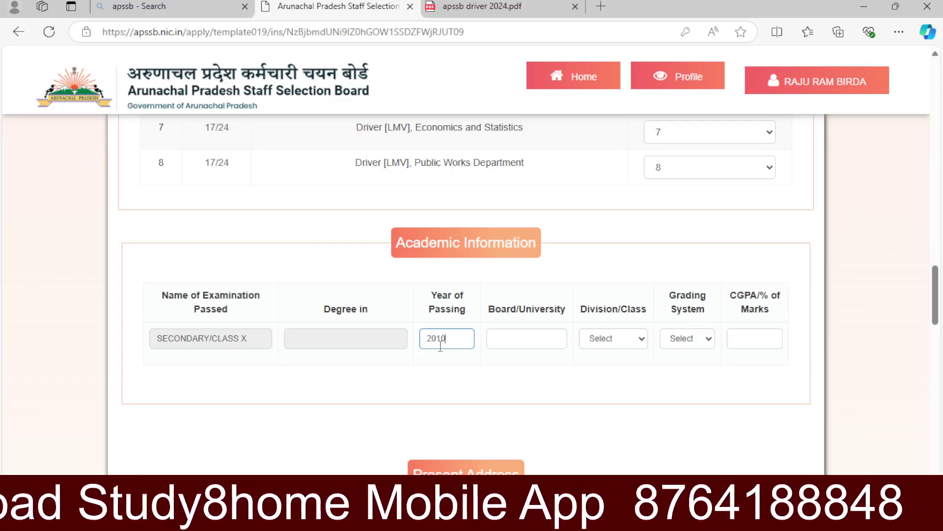
{"action": "left_click", "coordinate": [500, 339]}
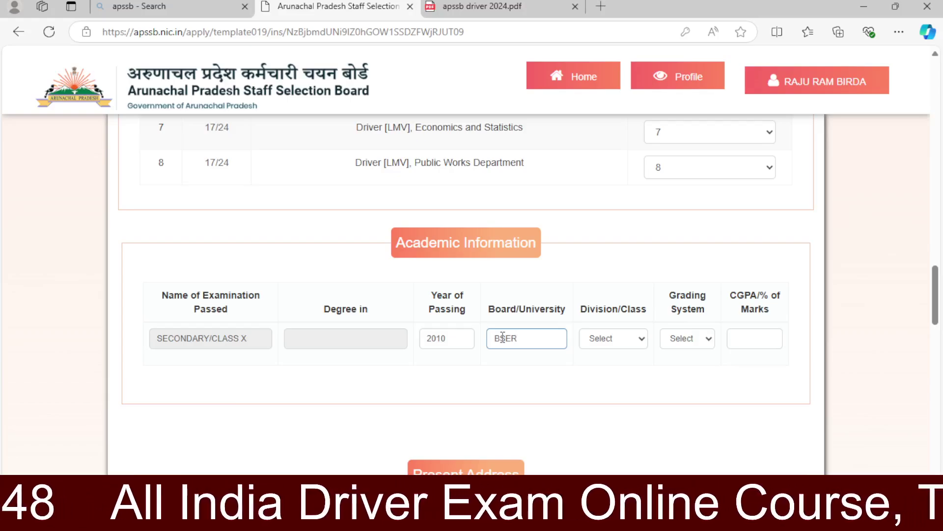
{"action": "key", "text": "Tab"}
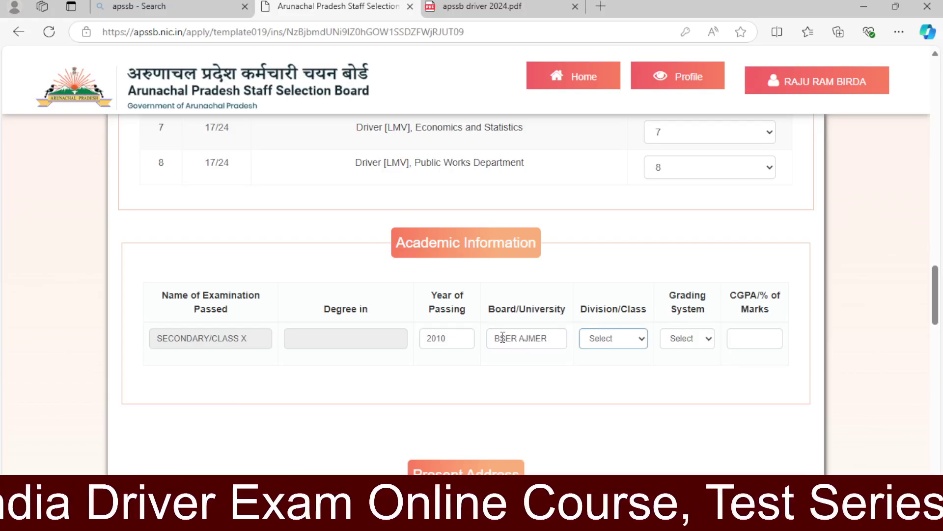
{"action": "key", "text": "Down"}
{"action": "key", "text": "Tab"}
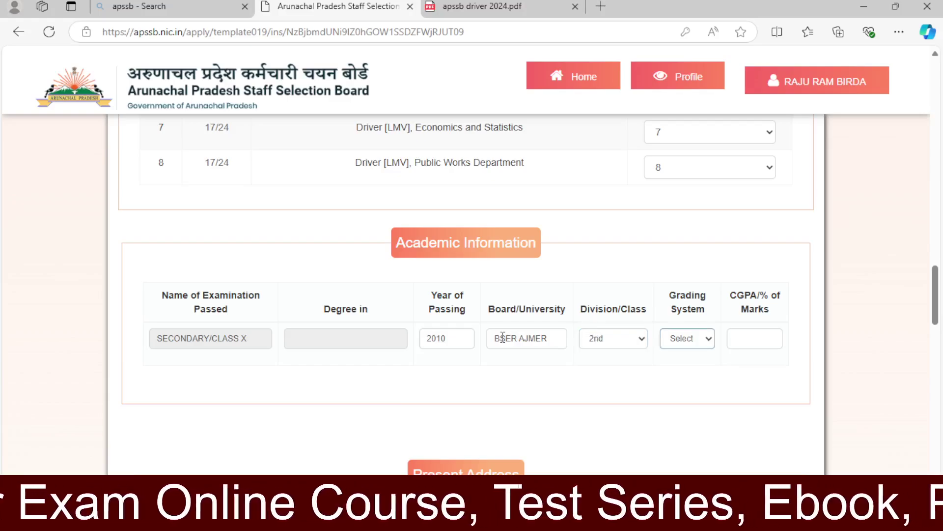
{"action": "key", "text": "Down"}
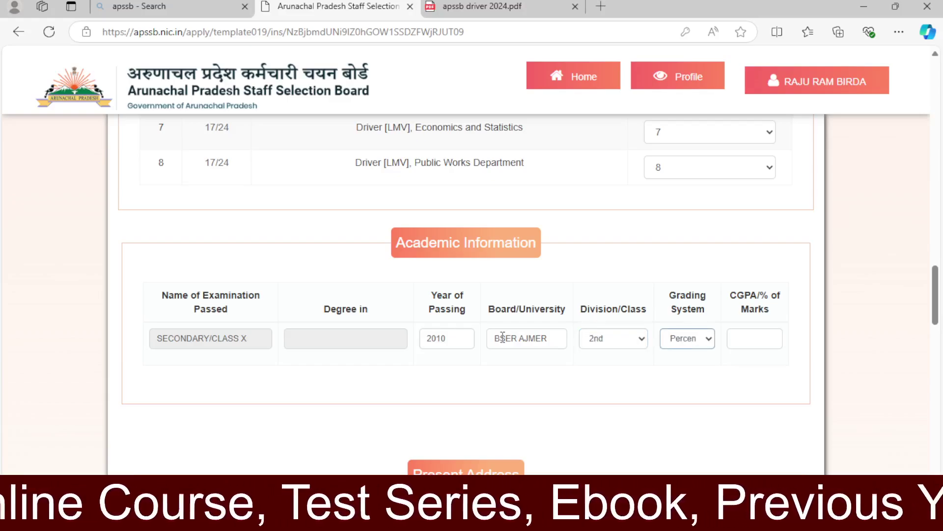
{"action": "key", "text": "Tab"}
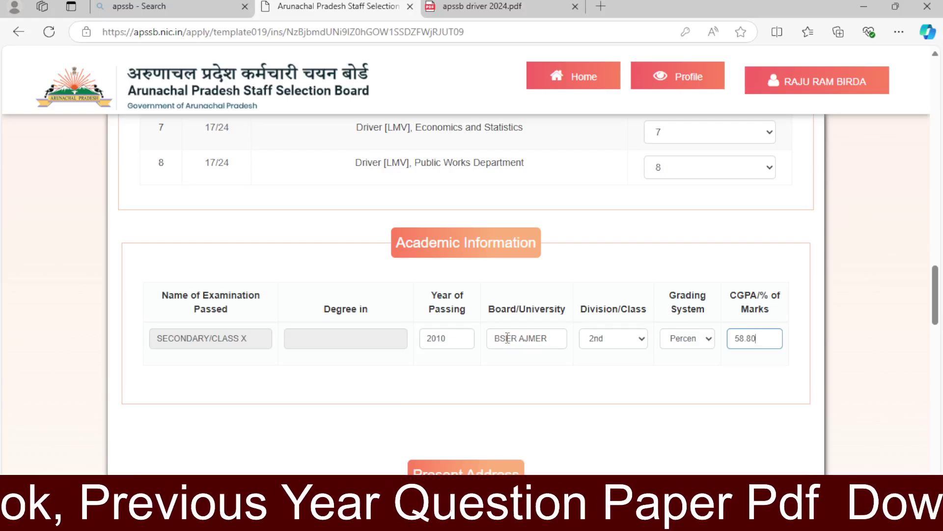
{"action": "left_click", "coordinate": [476, 382]}
{"action": "scroll", "coordinate": [474, 386], "scroll_direction": "down", "scroll_amount": 4}
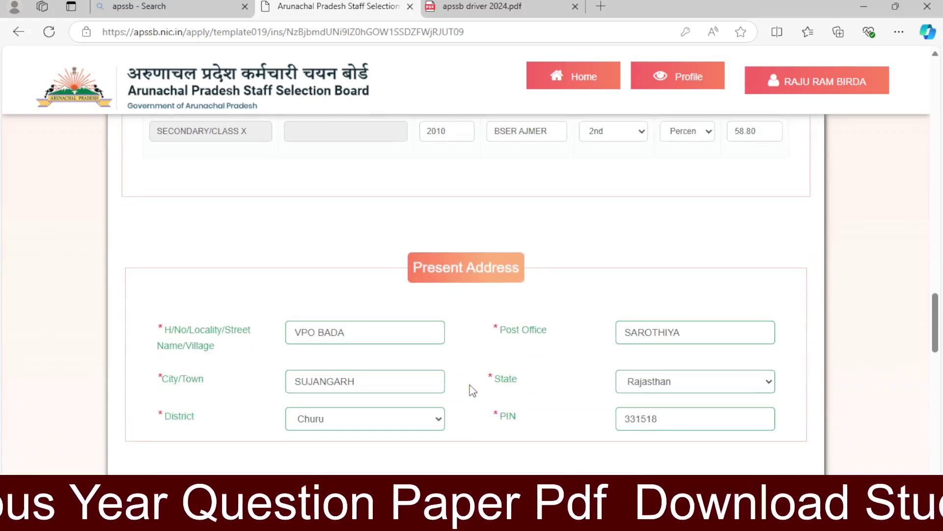
Step: Save applicant details, then answer NO to government employee and debarment questions and save
{"action": "scroll", "coordinate": [472, 391], "scroll_direction": "down", "scroll_amount": 14}
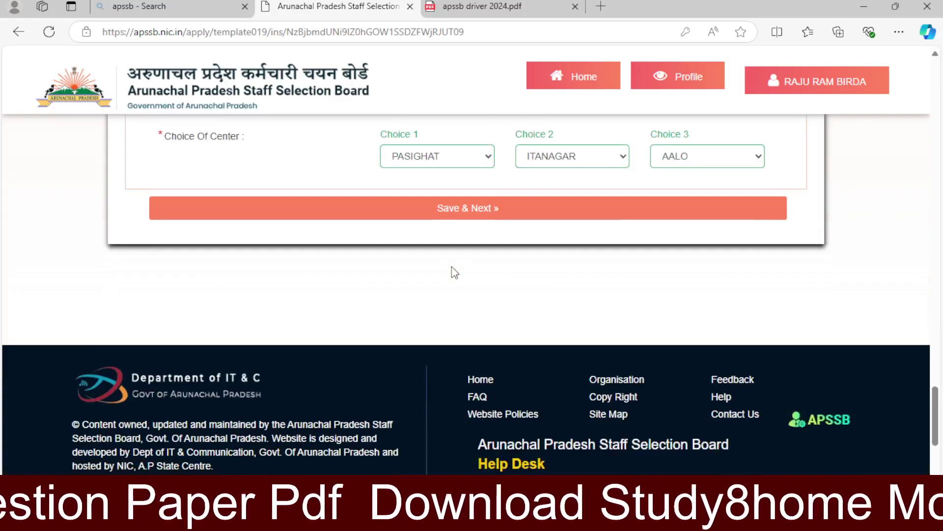
{"action": "left_click", "coordinate": [460, 207]}
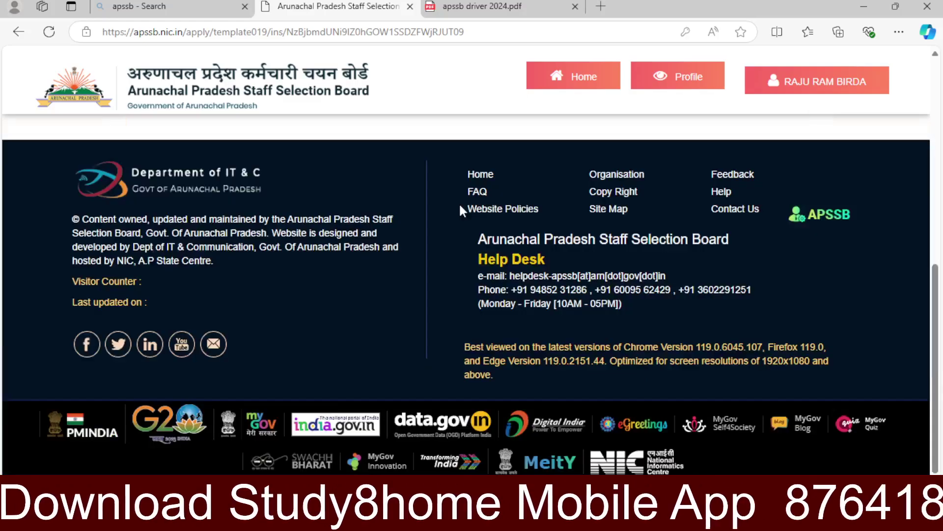
{"action": "scroll", "coordinate": [464, 223], "scroll_direction": "up", "scroll_amount": 7}
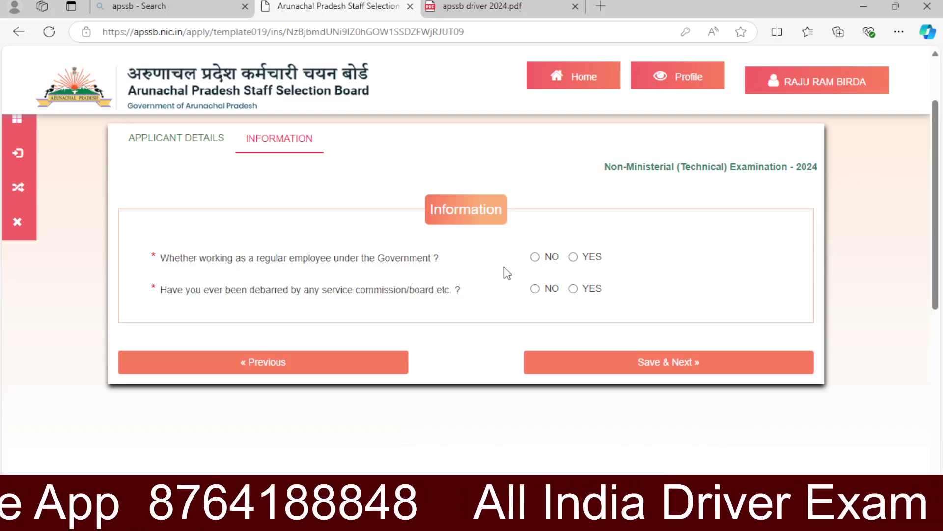
{"action": "left_click", "coordinate": [537, 256]}
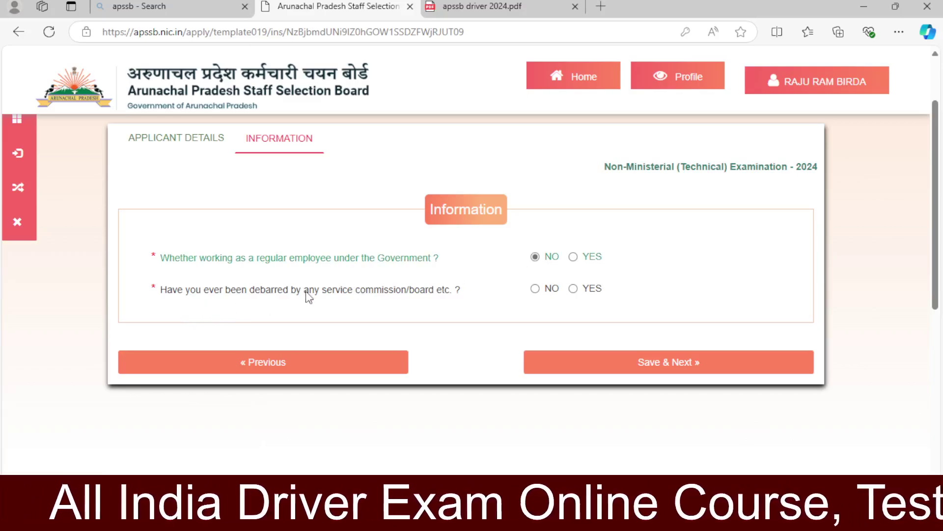
{"action": "left_click", "coordinate": [536, 289]}
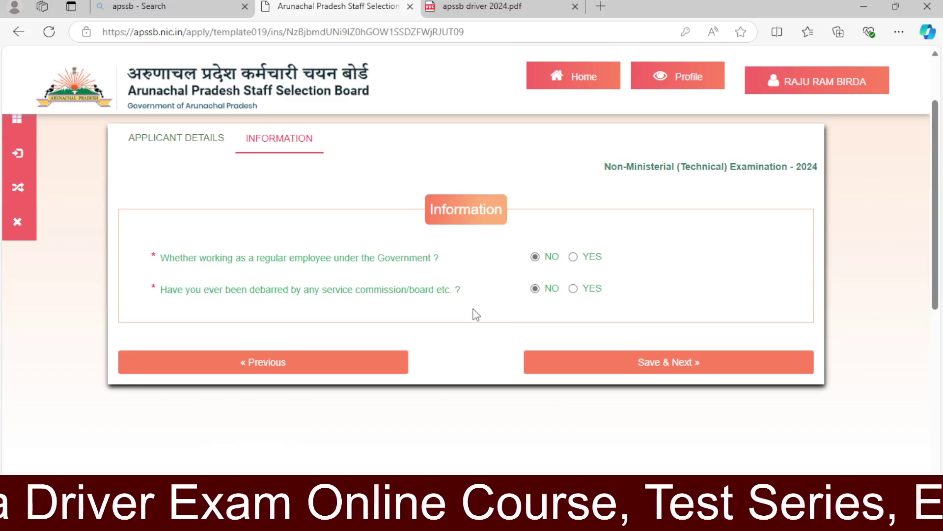
{"action": "left_click", "coordinate": [653, 365]}
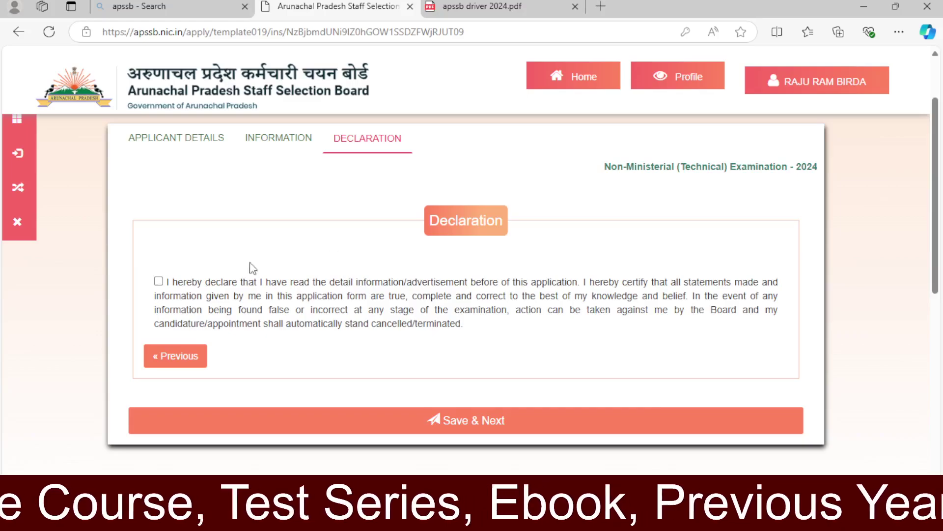
Step: Accept the declaration and save it to reach Document Upload
{"action": "left_click", "coordinate": [158, 282]}
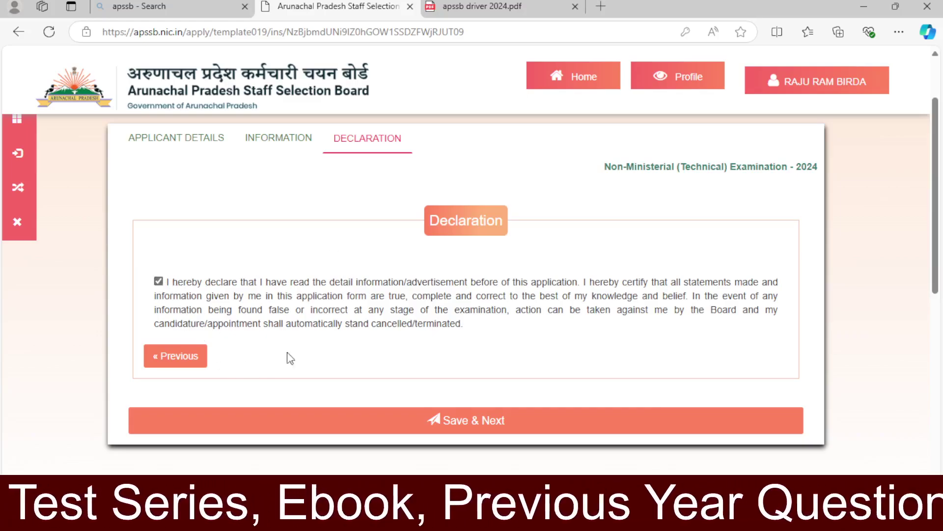
{"action": "left_click", "coordinate": [506, 420]}
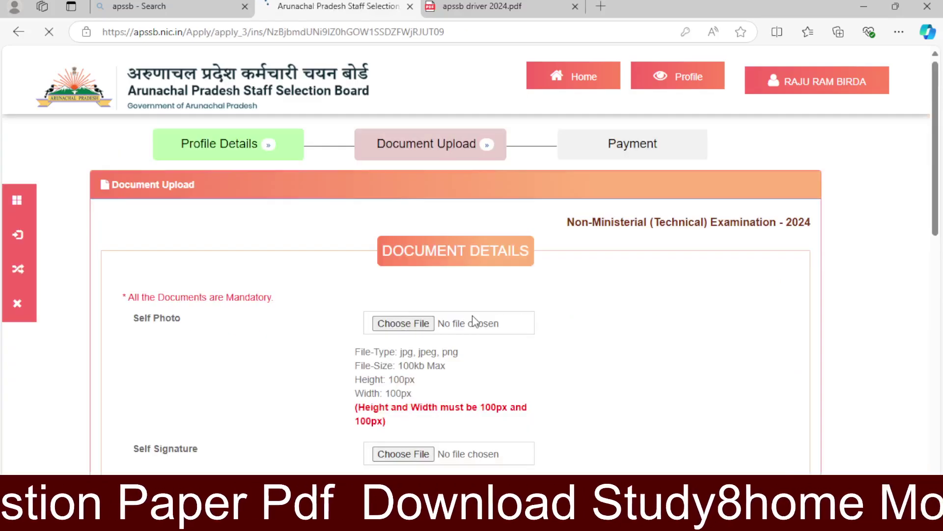
Step: Upload the 100x100 applicant photo and signature images and save, reaching the 200.00 fee Payment step
{"action": "scroll", "coordinate": [312, 363], "scroll_direction": "down", "scroll_amount": 1}
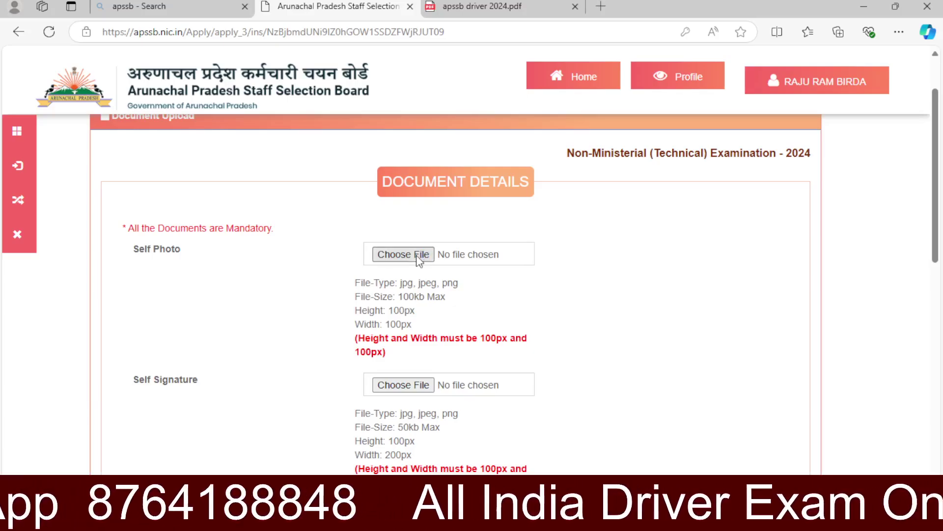
{"action": "left_click", "coordinate": [417, 256]}
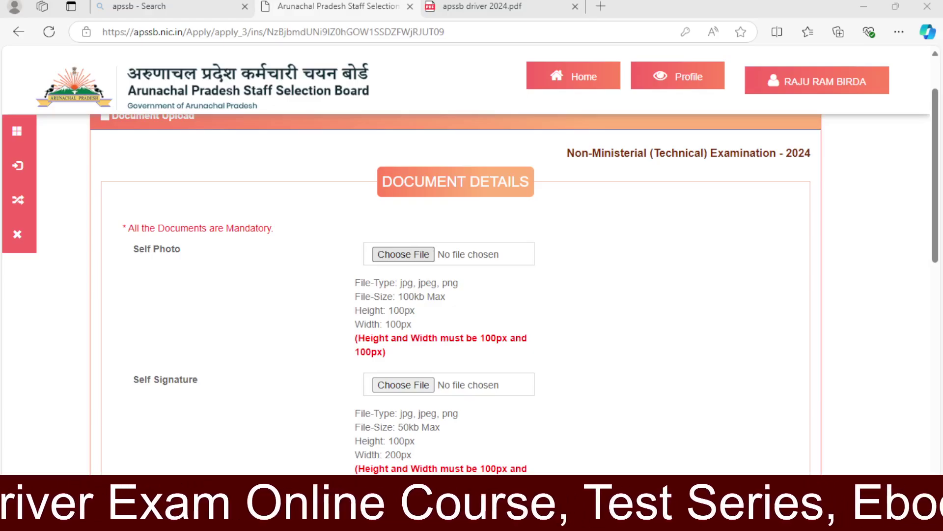
{"action": "double_click", "coordinate": [319, 211]}
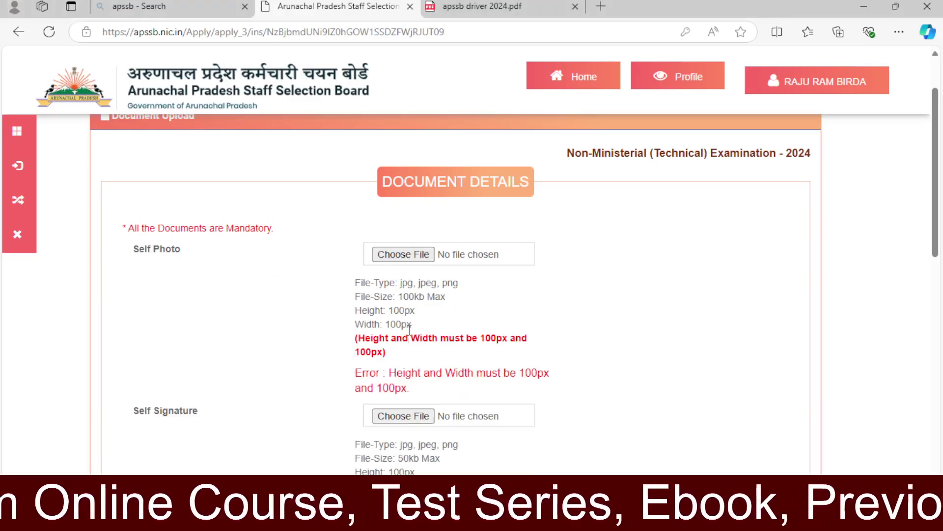
{"action": "scroll", "coordinate": [411, 387], "scroll_direction": "down", "scroll_amount": 2}
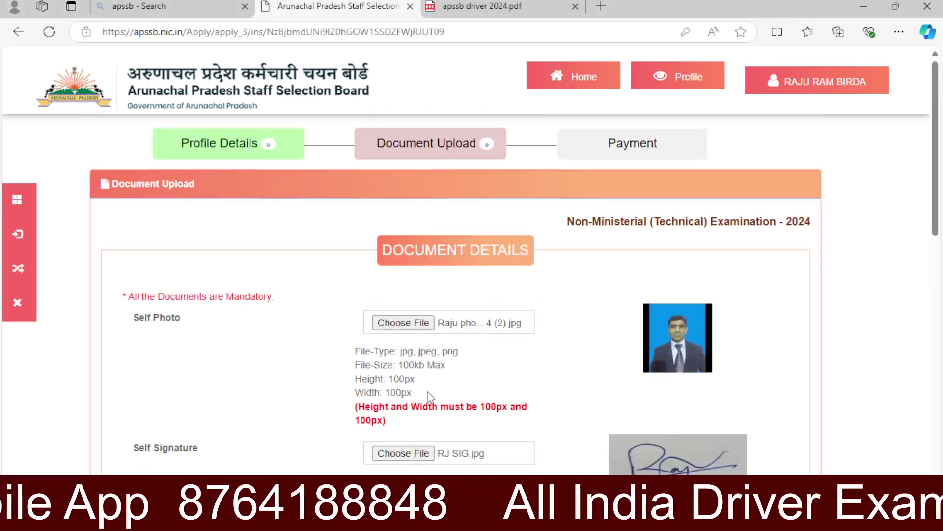
{"action": "scroll", "coordinate": [430, 394], "scroll_direction": "down", "scroll_amount": 5}
{"action": "left_click", "coordinate": [482, 361]}
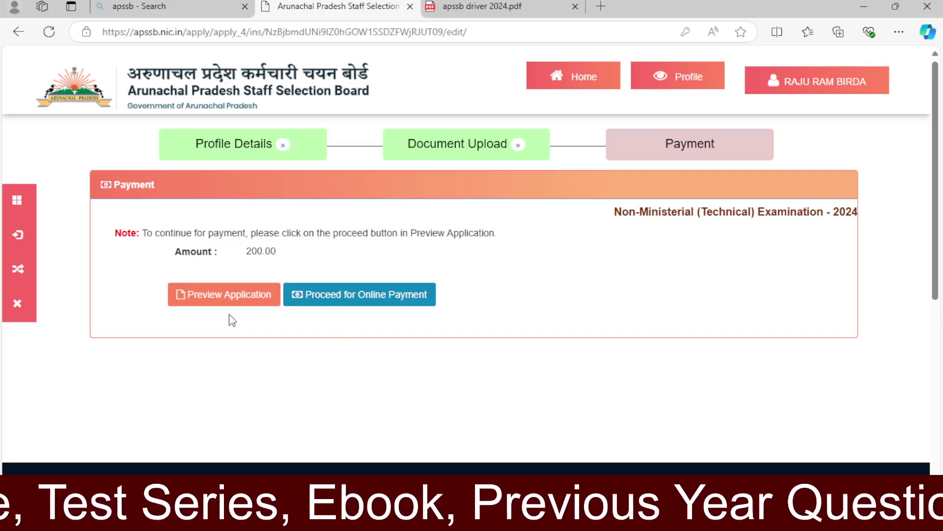
Step: Preview the full application form, confirm it, and proceed to the ₹200.00 SBIePay Online Payment Instructions
{"action": "left_click", "coordinate": [216, 293]}
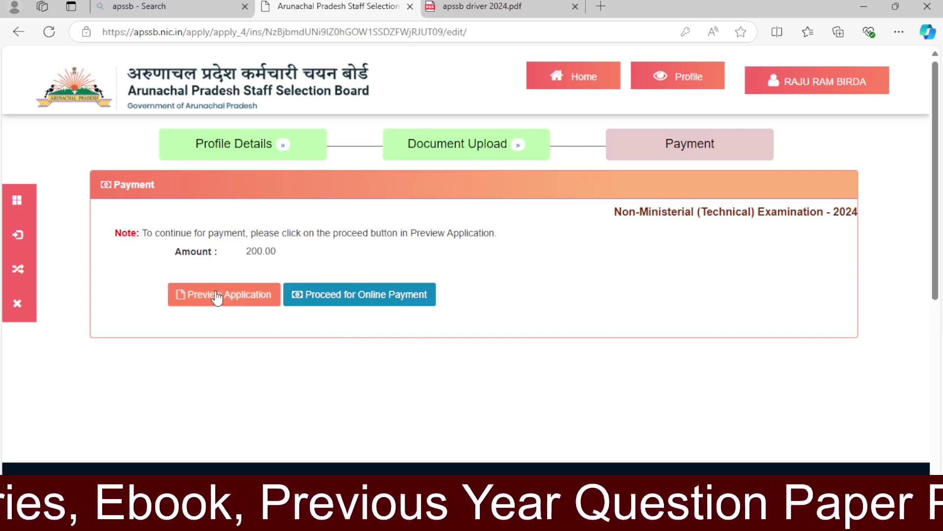
{"action": "left_click", "coordinate": [224, 294]}
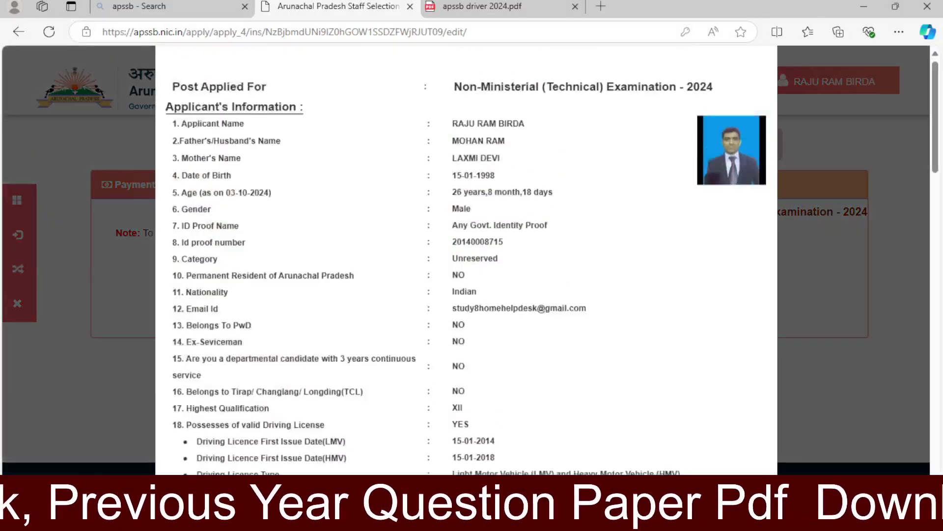
{"action": "scroll", "coordinate": [482, 238], "scroll_direction": "down", "scroll_amount": 6}
{"action": "scroll", "coordinate": [484, 244], "scroll_direction": "down", "scroll_amount": 8}
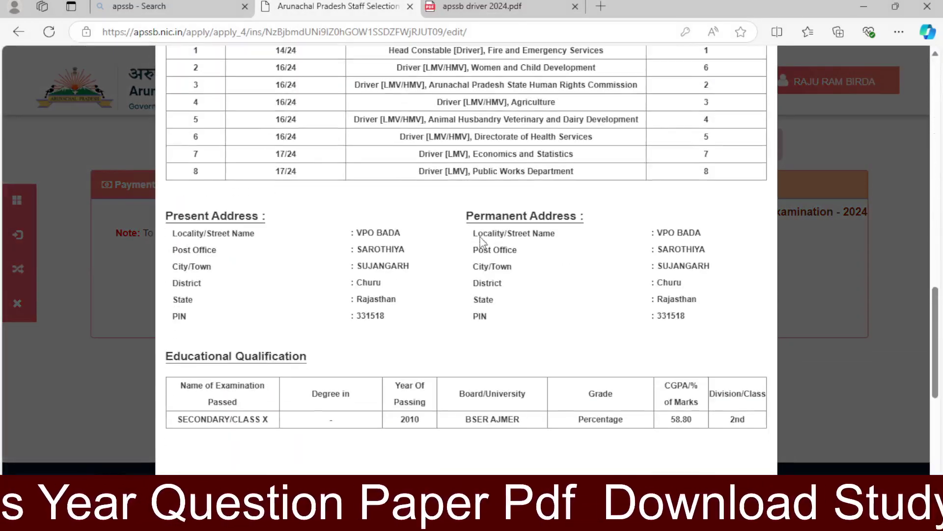
{"action": "scroll", "coordinate": [443, 270], "scroll_direction": "down", "scroll_amount": 1}
{"action": "scroll", "coordinate": [444, 271], "scroll_direction": "down", "scroll_amount": 5}
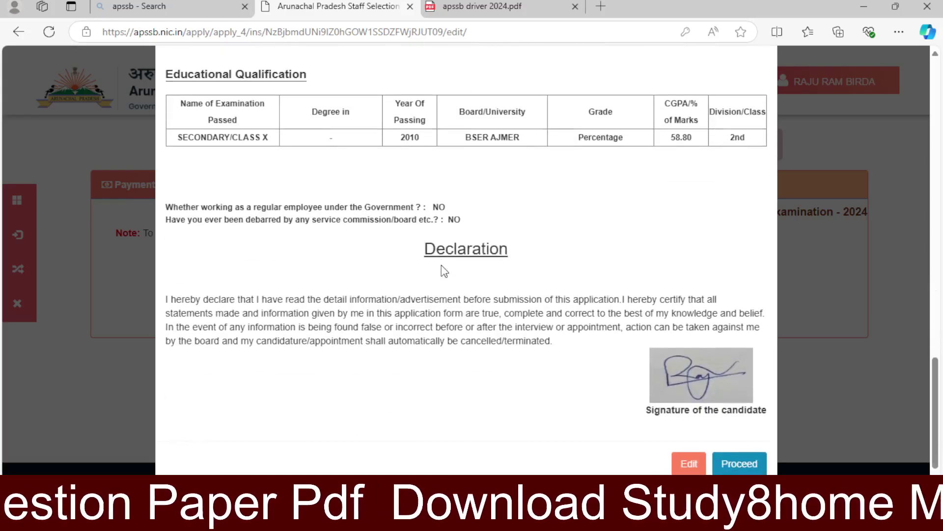
{"action": "left_click", "coordinate": [753, 458]}
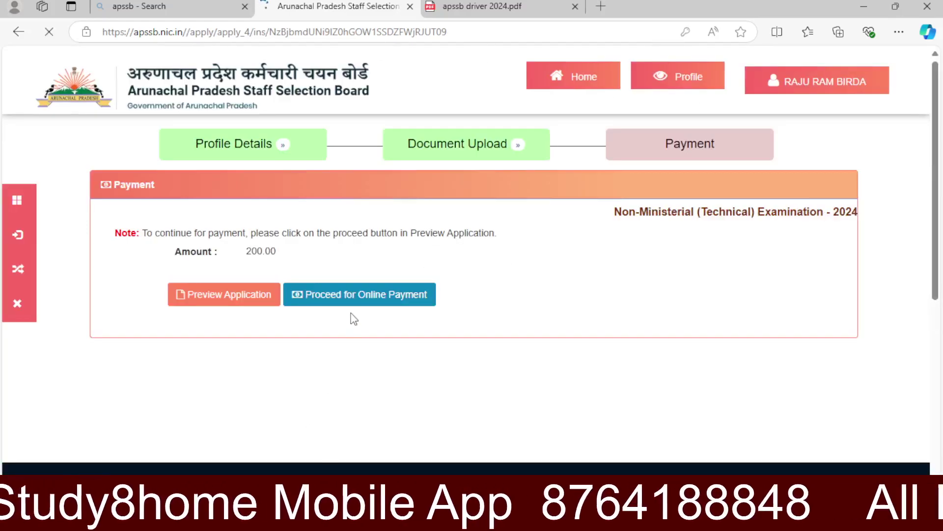
{"action": "left_click", "coordinate": [367, 300]}
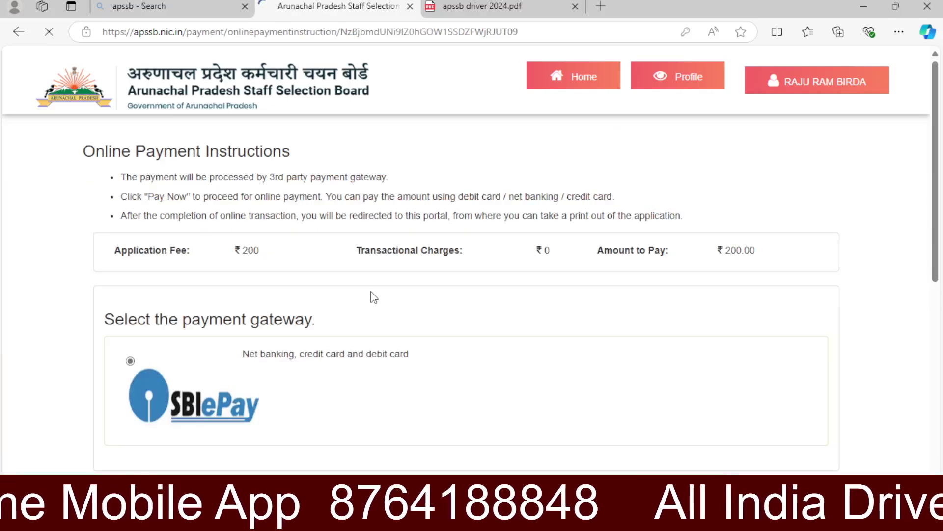
Step: Keep SBIePay as the gateway and choose Pay Now for the ₹200 fee
{"action": "scroll", "coordinate": [366, 302], "scroll_direction": "down", "scroll_amount": 3}
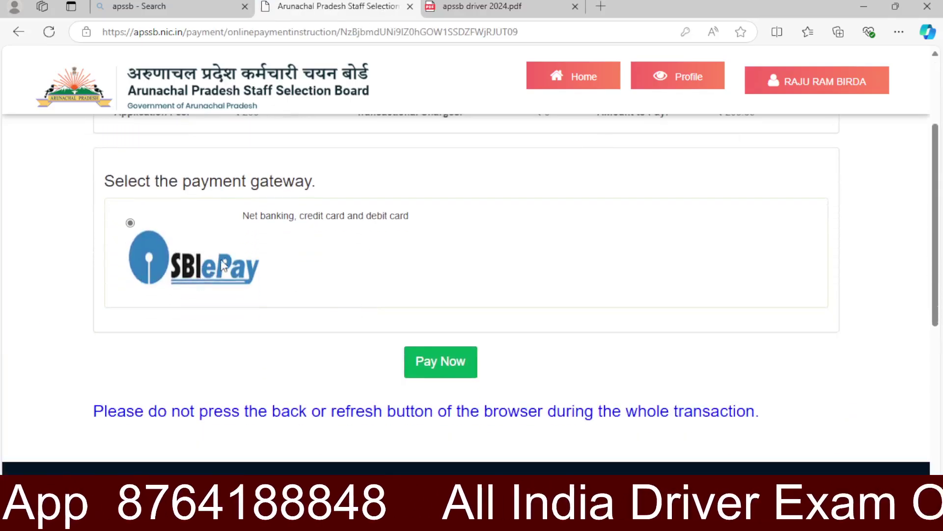
{"action": "left_click", "coordinate": [450, 362]}
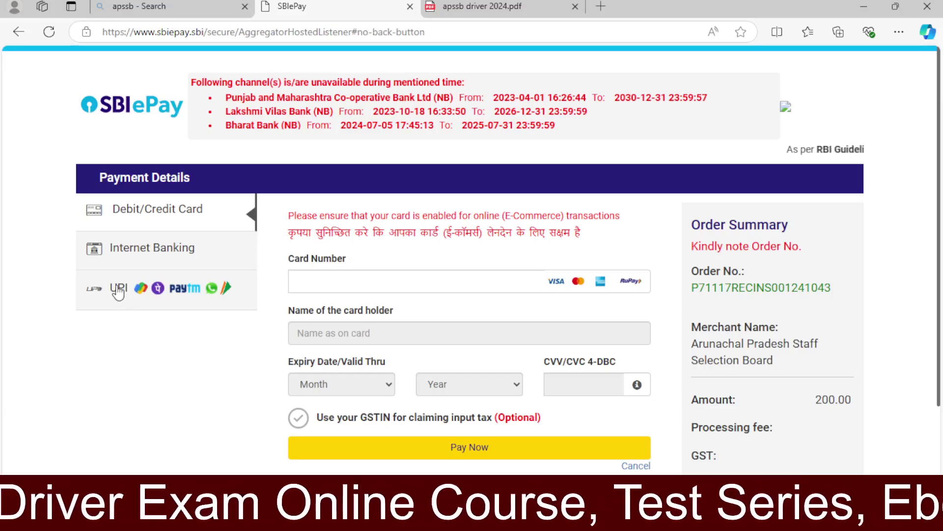
Step: Choose UPI payment by Scan QR and generate the QR code, viewing it with its countdown
{"action": "left_click", "coordinate": [119, 290]}
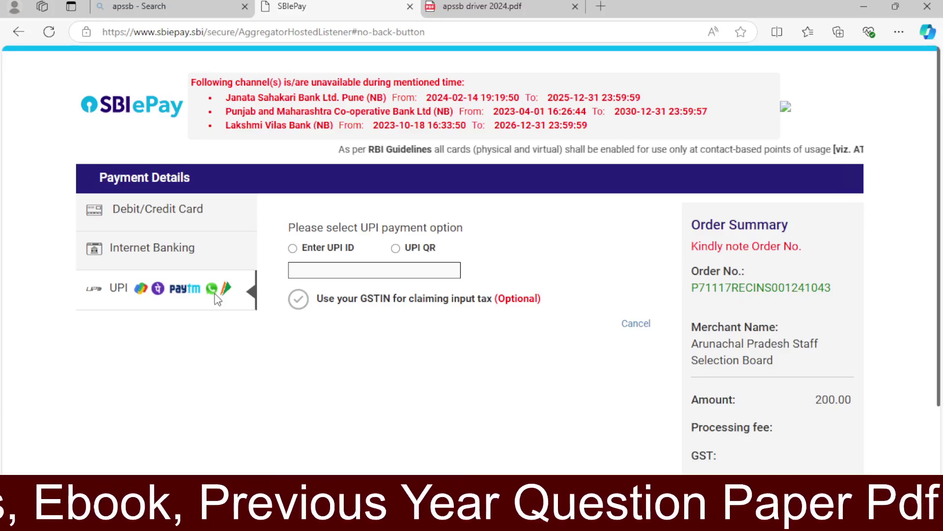
{"action": "left_click", "coordinate": [395, 248]}
{"action": "left_click", "coordinate": [439, 329]}
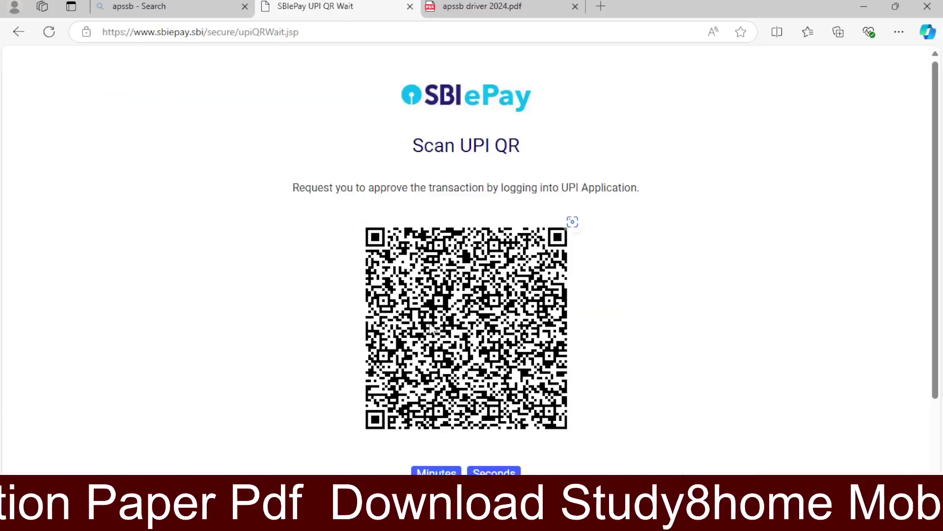
{"action": "scroll", "coordinate": [492, 216], "scroll_direction": "down", "scroll_amount": 1}
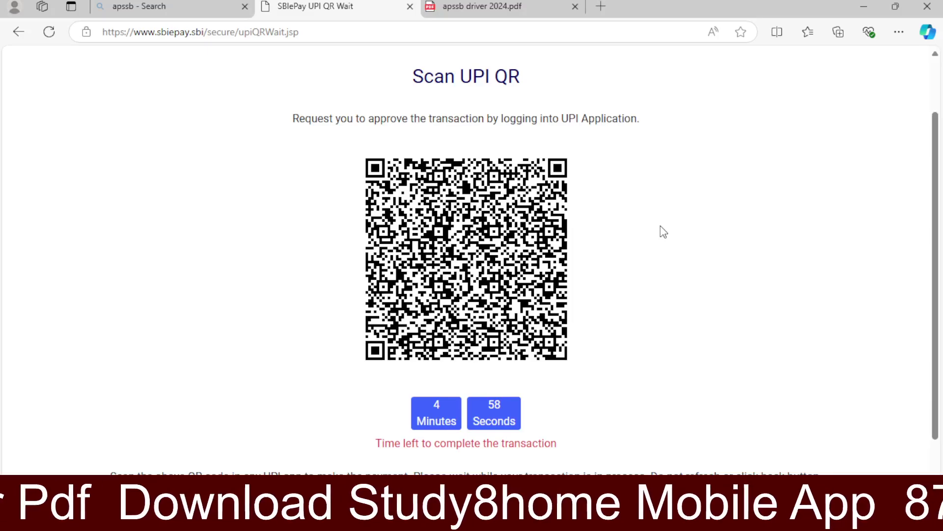
{"action": "scroll", "coordinate": [491, 383], "scroll_direction": "down", "scroll_amount": 1}
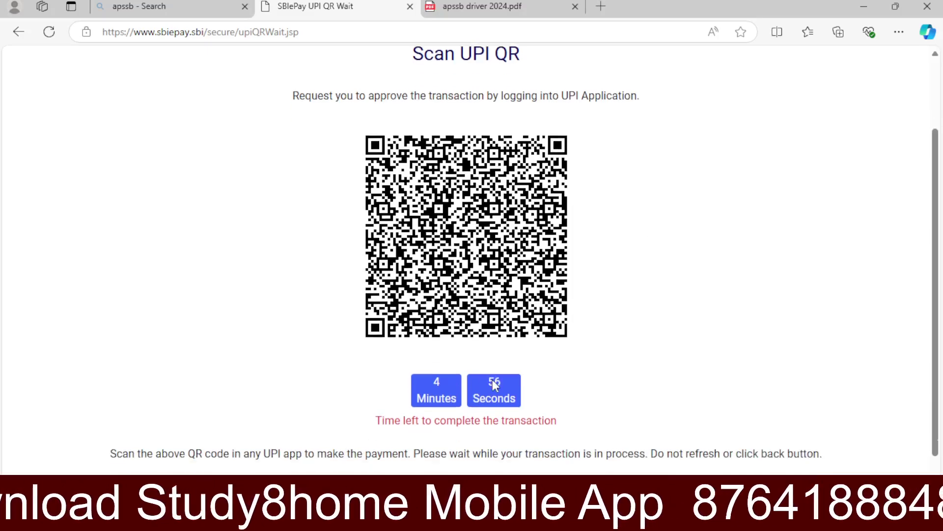
{"action": "scroll", "coordinate": [482, 367], "scroll_direction": "up", "scroll_amount": 2}
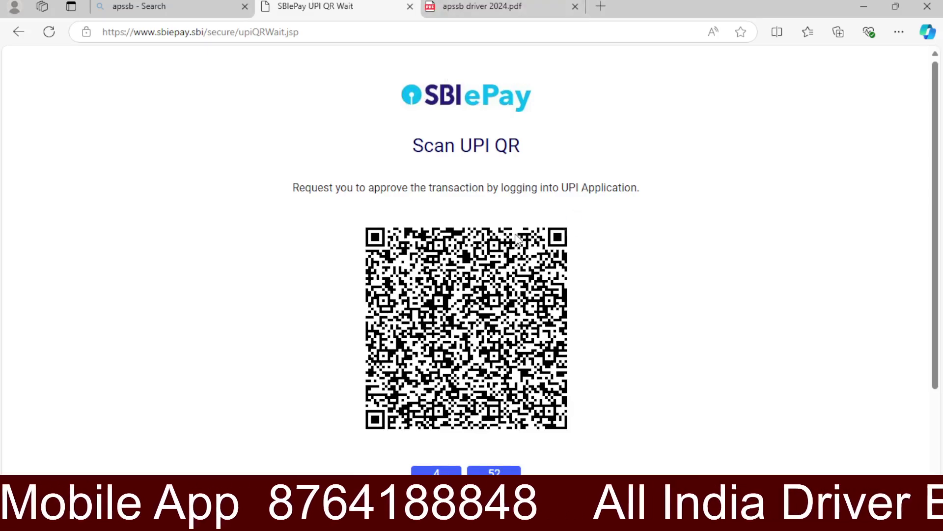
{"action": "scroll", "coordinate": [516, 239], "scroll_direction": "down", "scroll_amount": 2}
{"action": "scroll", "coordinate": [625, 331], "scroll_direction": "up", "scroll_amount": 2}
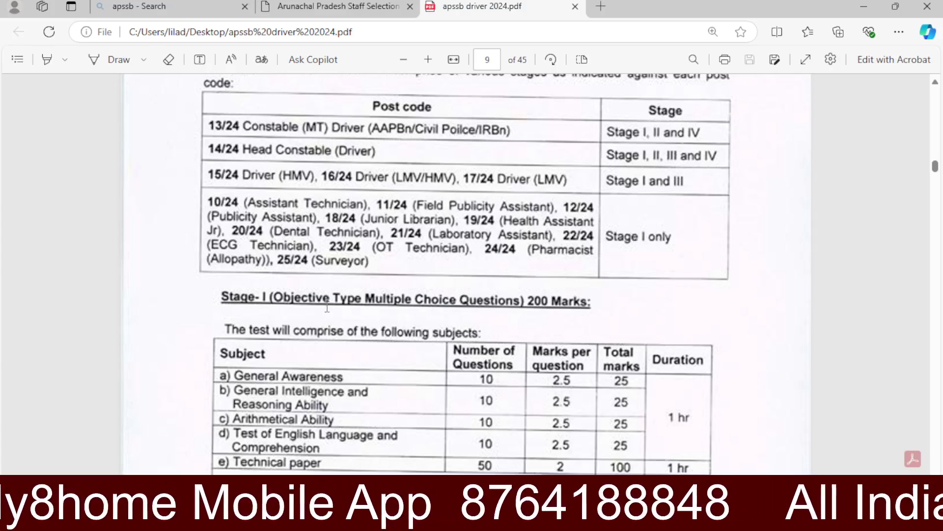
Step: Highlight the four 10-question counts in the Stage-I marks table, then clear the selection
{"action": "scroll", "coordinate": [327, 307], "scroll_direction": "down", "scroll_amount": 2}
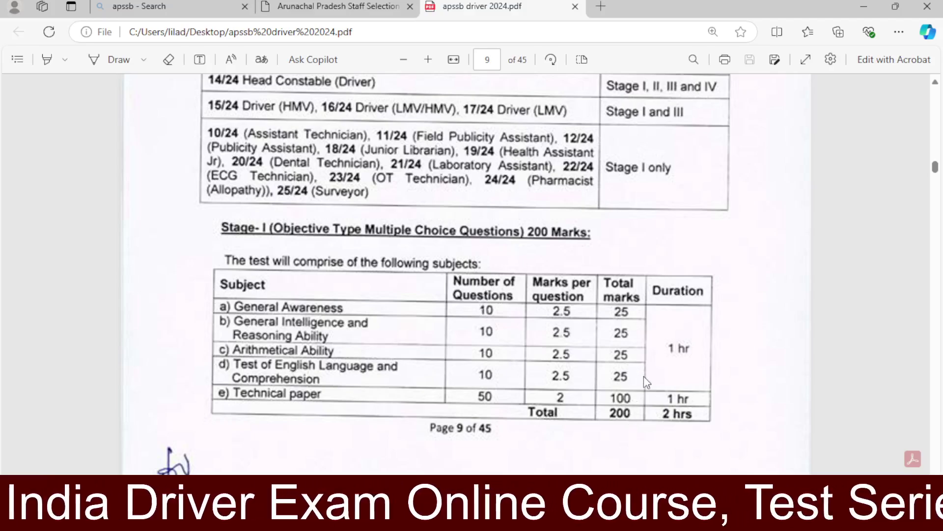
{"action": "left_click_drag", "start_coordinate": [480, 314], "coordinate": [511, 378]}
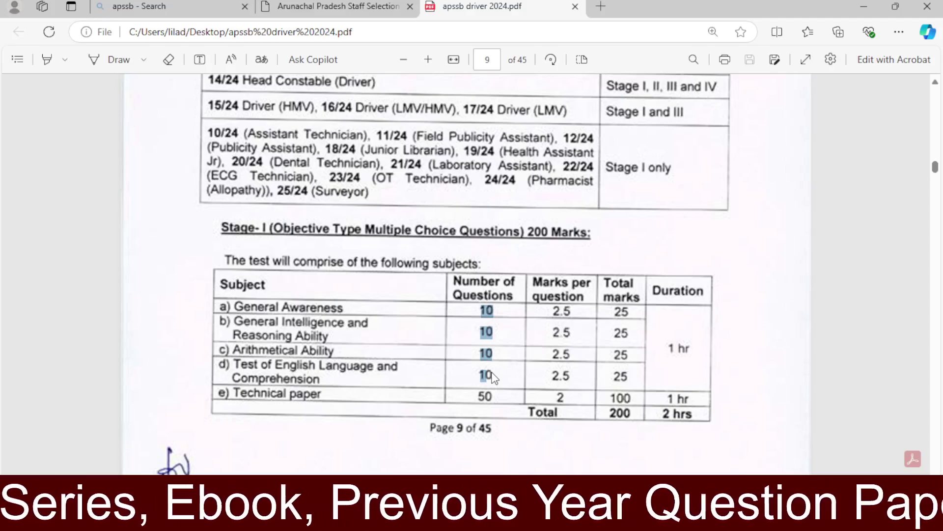
{"action": "left_click", "coordinate": [675, 357]}
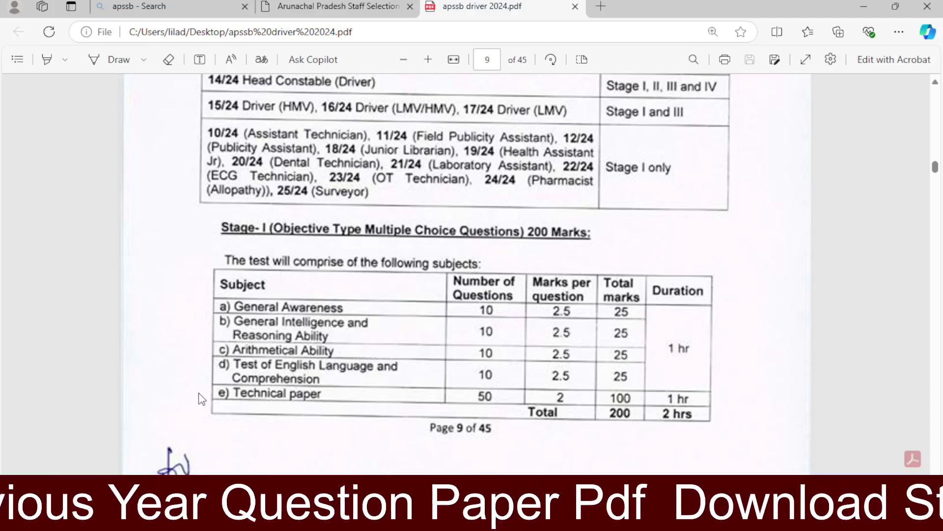
Step: Read the syllabus through page 12's application and document-upload notes, ending on a new Microsoft Start tab
{"action": "scroll", "coordinate": [347, 392], "scroll_direction": "down", "scroll_amount": 6}
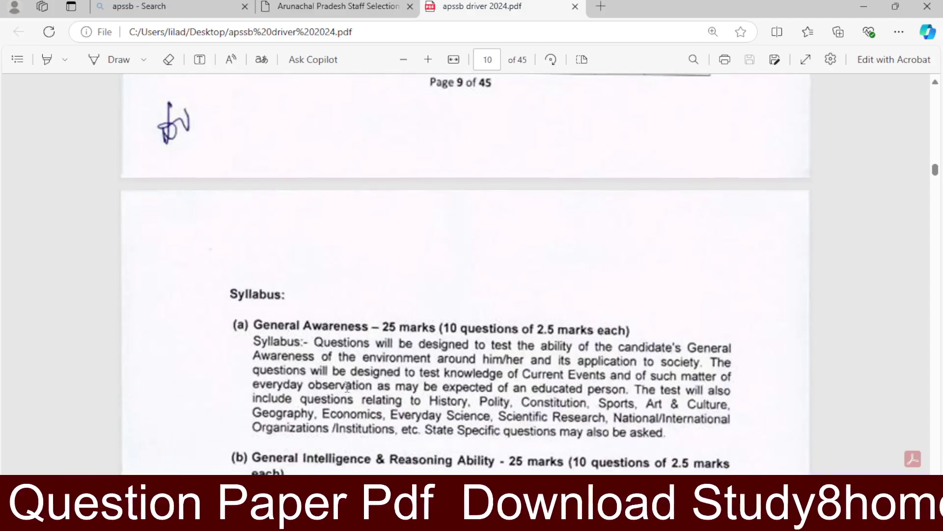
{"action": "scroll", "coordinate": [344, 366], "scroll_direction": "down", "scroll_amount": 3}
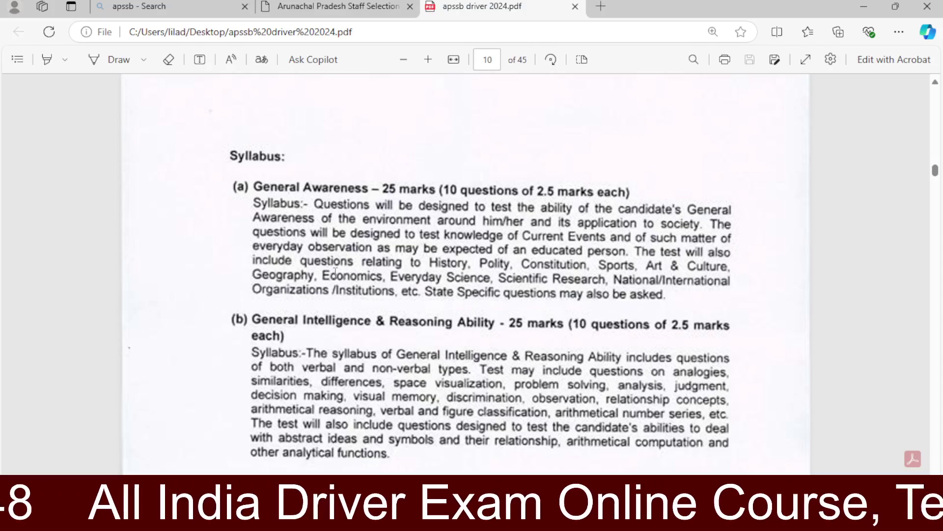
{"action": "scroll", "coordinate": [337, 270], "scroll_direction": "down", "scroll_amount": 1}
{"action": "scroll", "coordinate": [397, 265], "scroll_direction": "down", "scroll_amount": 1}
{"action": "scroll", "coordinate": [397, 265], "scroll_direction": "down", "scroll_amount": 1}
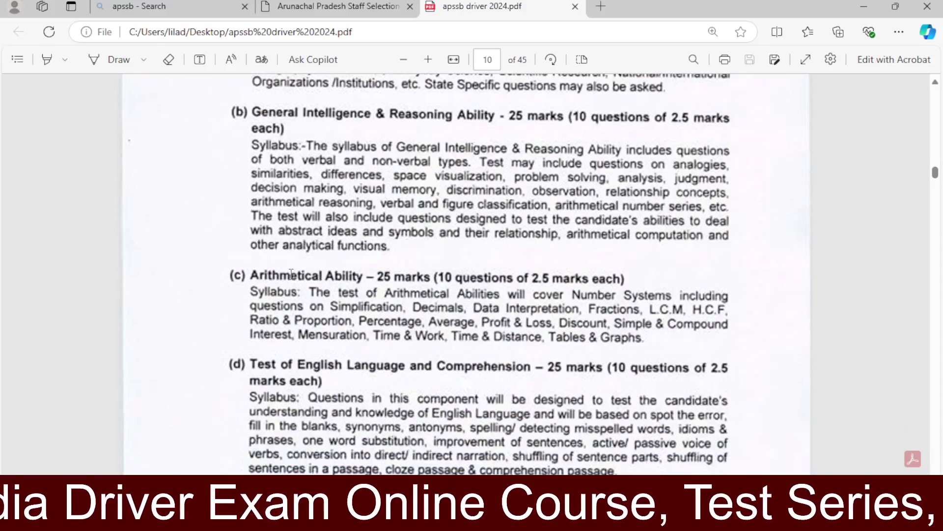
{"action": "scroll", "coordinate": [313, 290], "scroll_direction": "down", "scroll_amount": 1}
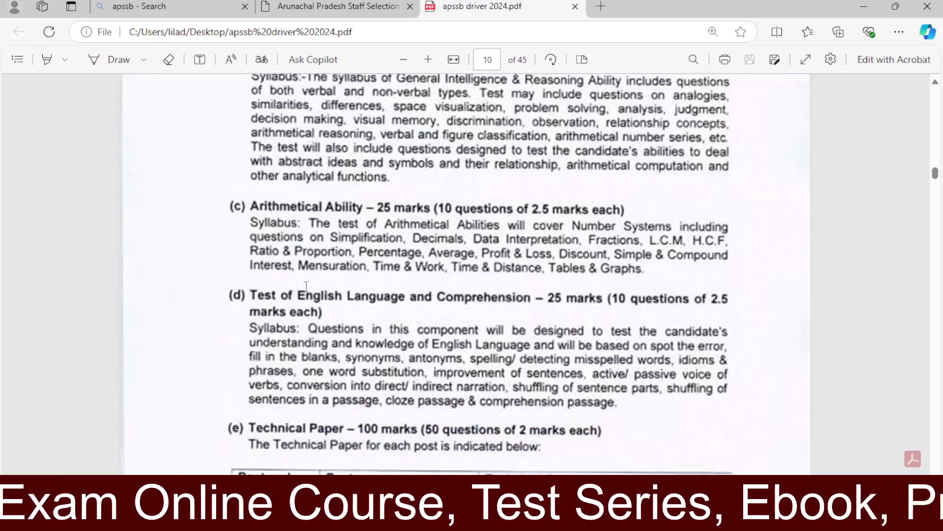
{"action": "scroll", "coordinate": [358, 300], "scroll_direction": "down", "scroll_amount": 3}
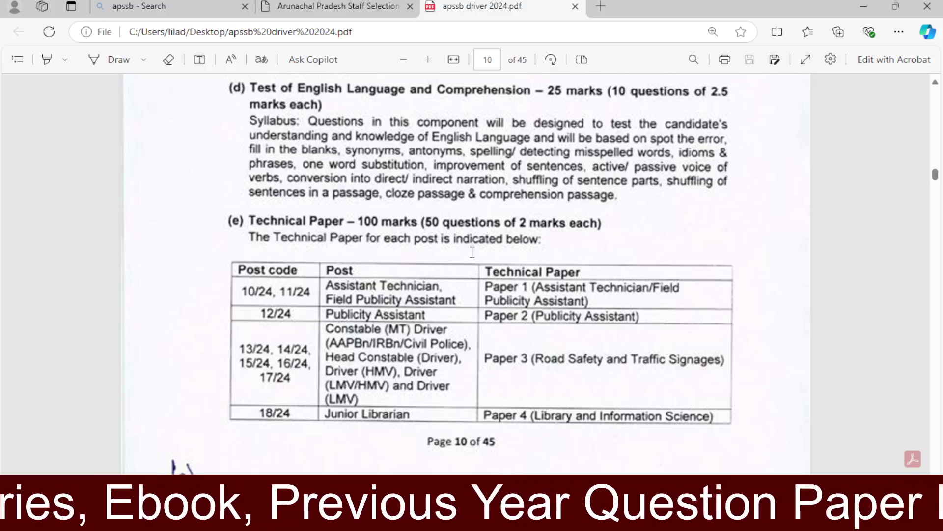
{"action": "scroll", "coordinate": [472, 252], "scroll_direction": "down", "scroll_amount": 15}
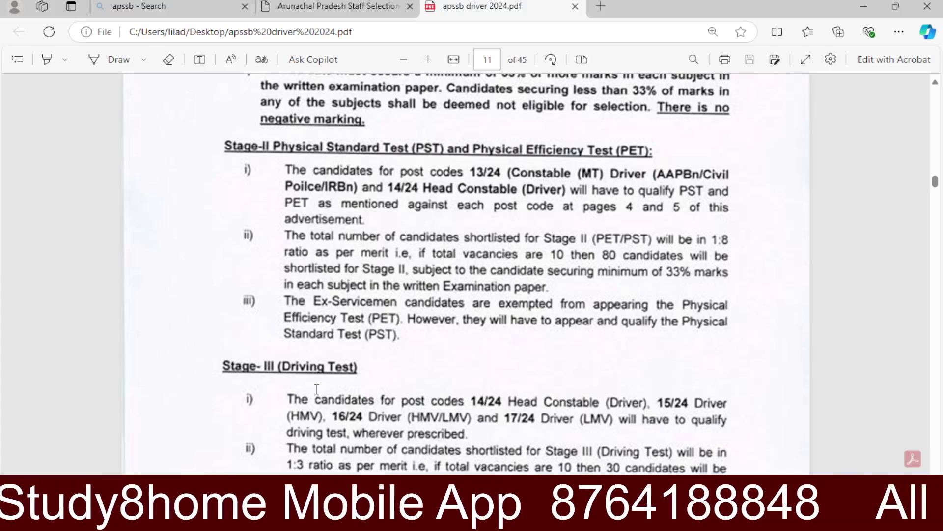
{"action": "scroll", "coordinate": [234, 375], "scroll_direction": "down", "scroll_amount": 3}
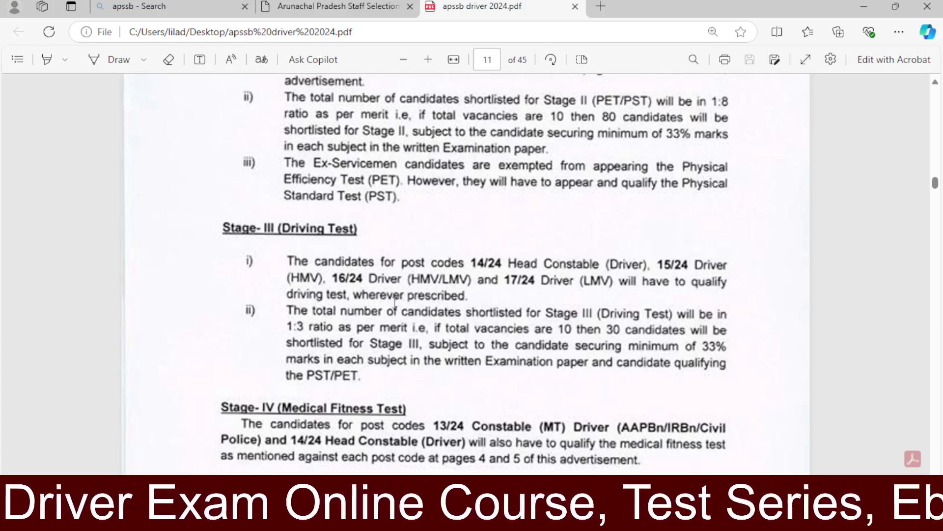
{"action": "scroll", "coordinate": [271, 376], "scroll_direction": "down", "scroll_amount": 2}
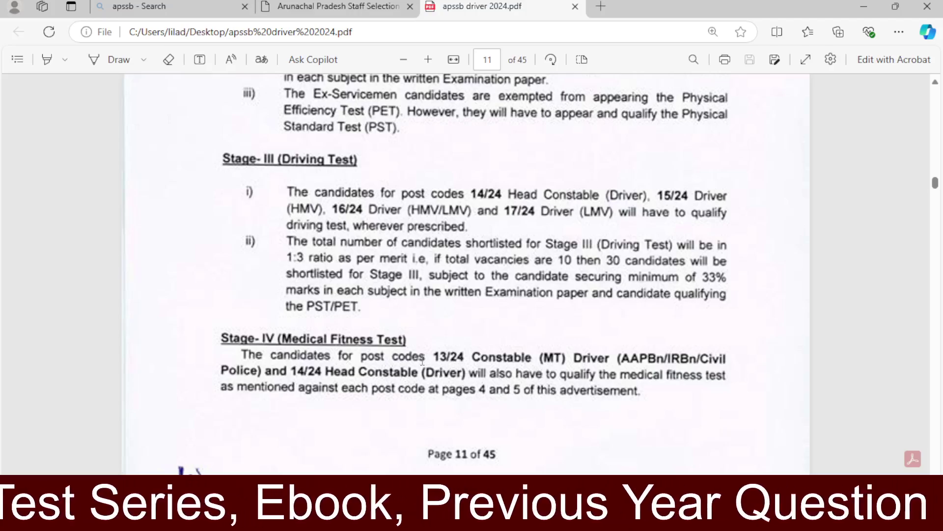
{"action": "scroll", "coordinate": [422, 363], "scroll_direction": "down", "scroll_amount": 1}
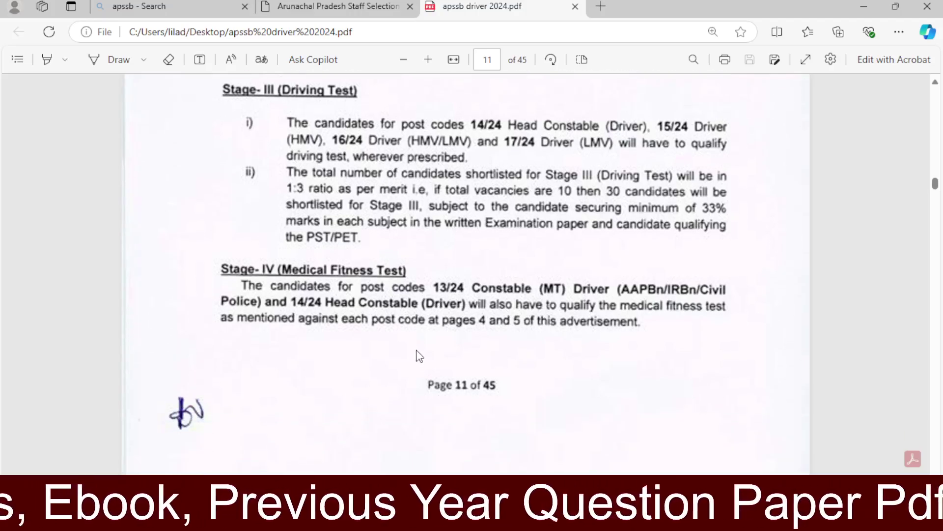
{"action": "scroll", "coordinate": [419, 356], "scroll_direction": "up", "scroll_amount": 1}
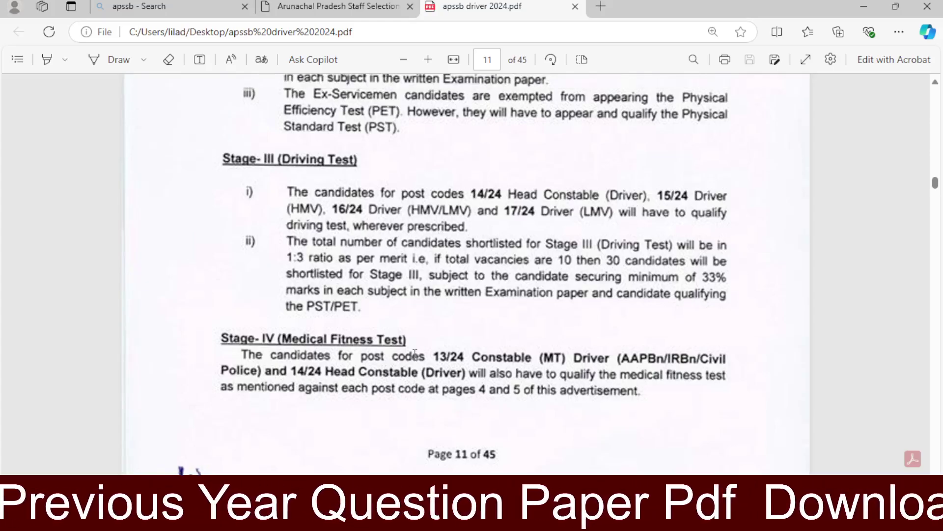
{"action": "scroll", "coordinate": [417, 354], "scroll_direction": "up", "scroll_amount": 2}
{"action": "scroll", "coordinate": [416, 354], "scroll_direction": "up", "scroll_amount": 1}
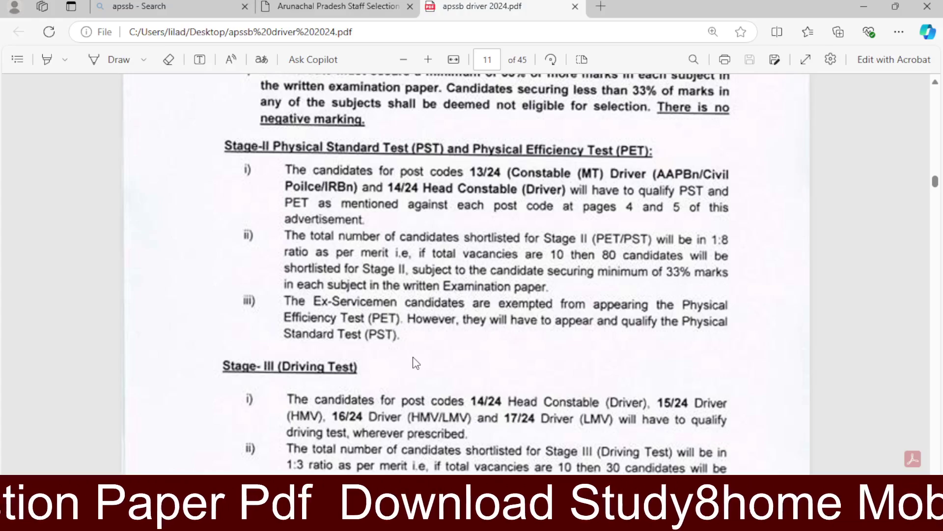
{"action": "scroll", "coordinate": [324, 364], "scroll_direction": "down", "scroll_amount": 5}
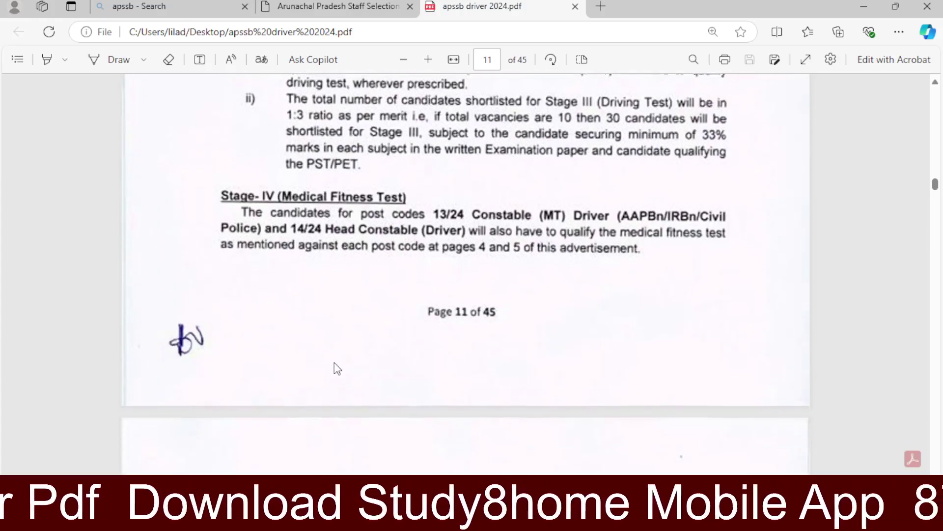
{"action": "scroll", "coordinate": [337, 369], "scroll_direction": "down", "scroll_amount": 5}
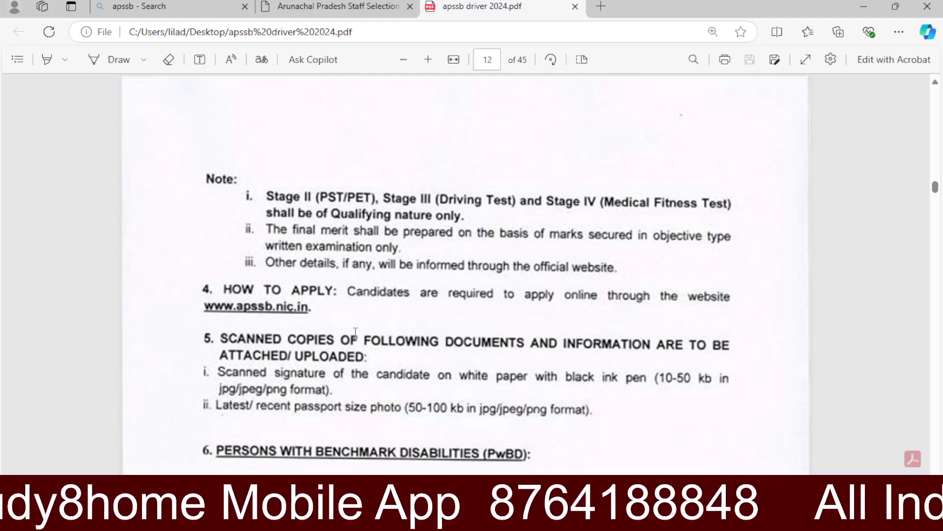
{"action": "left_click", "coordinate": [600, 6]}
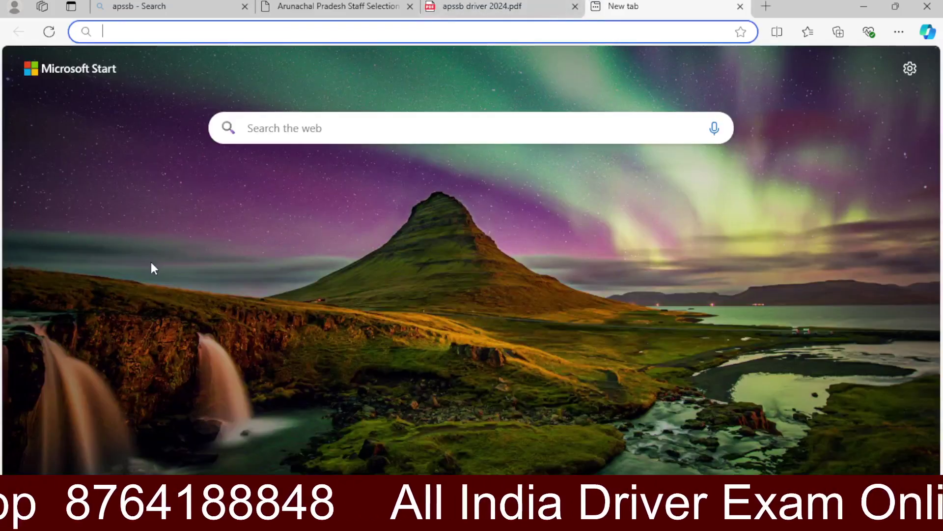
Step: Go to study8home.classx.co.in and open its Courses list
{"action": "type", "text": "s"}
{"action": "key", "text": "Return"}
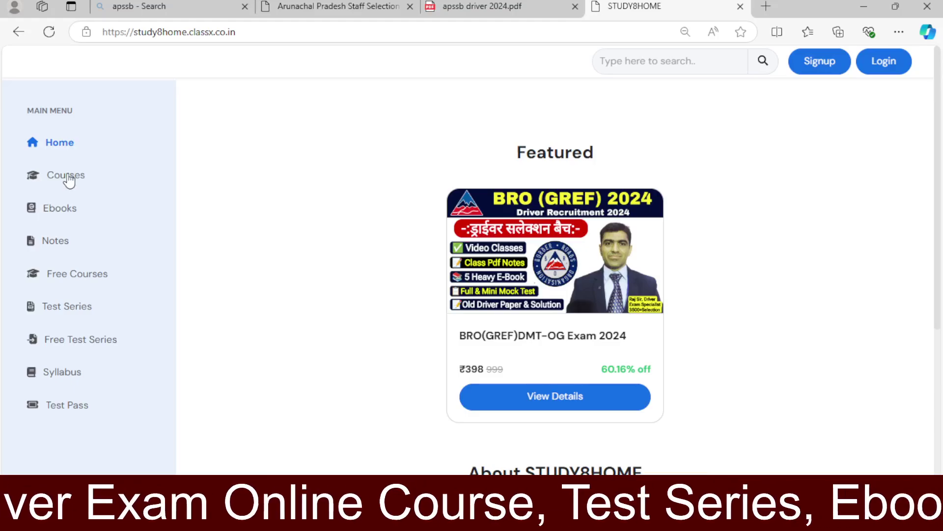
{"action": "left_click", "coordinate": [68, 178]}
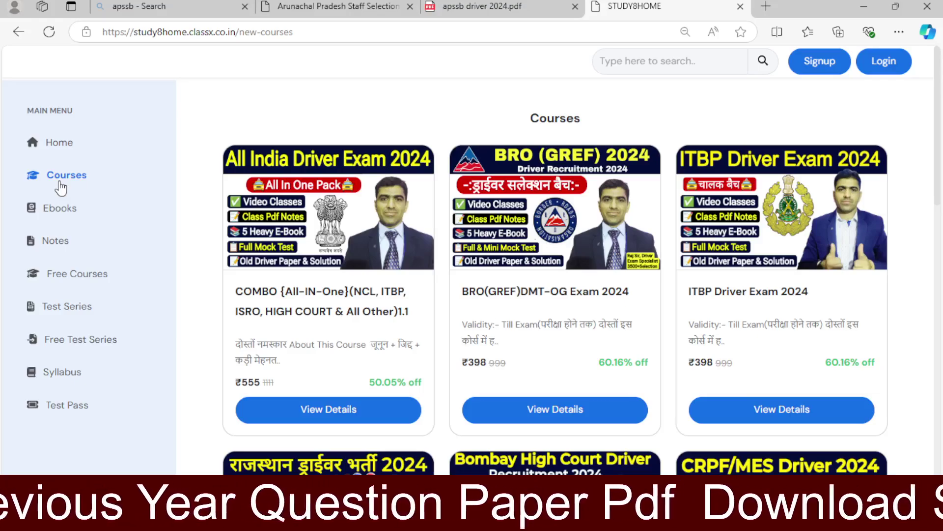
Step: Inspect the All India Driver Exam 2024 combo's content folders, then return to the Courses list
{"action": "left_click", "coordinate": [284, 420]}
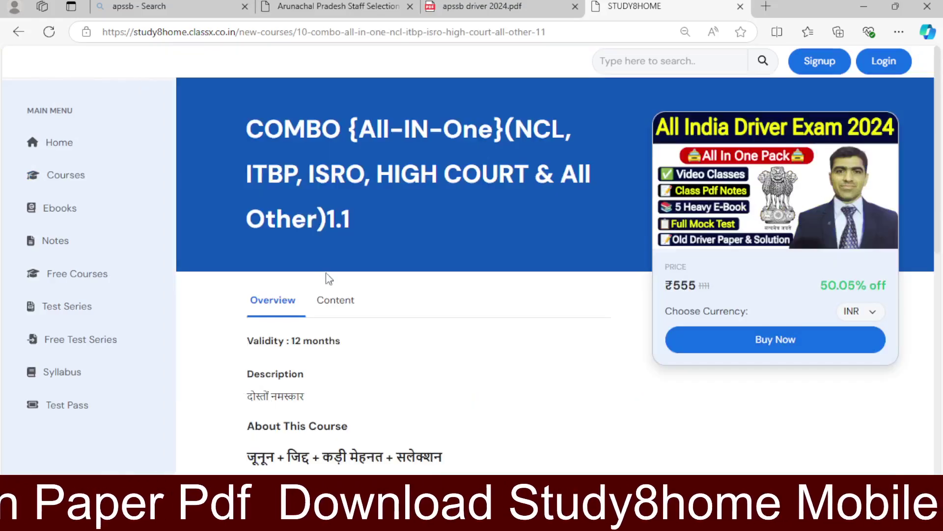
{"action": "left_click", "coordinate": [328, 306]}
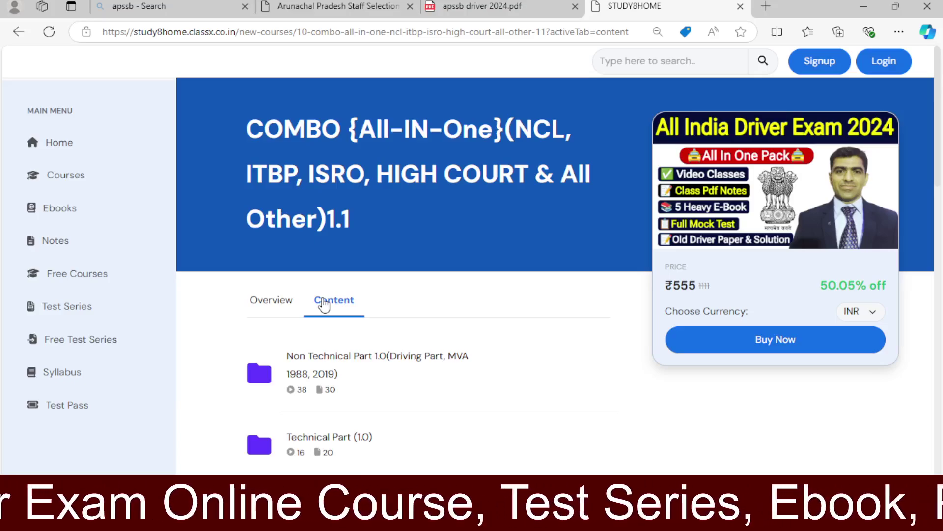
{"action": "left_click", "coordinate": [56, 177]}
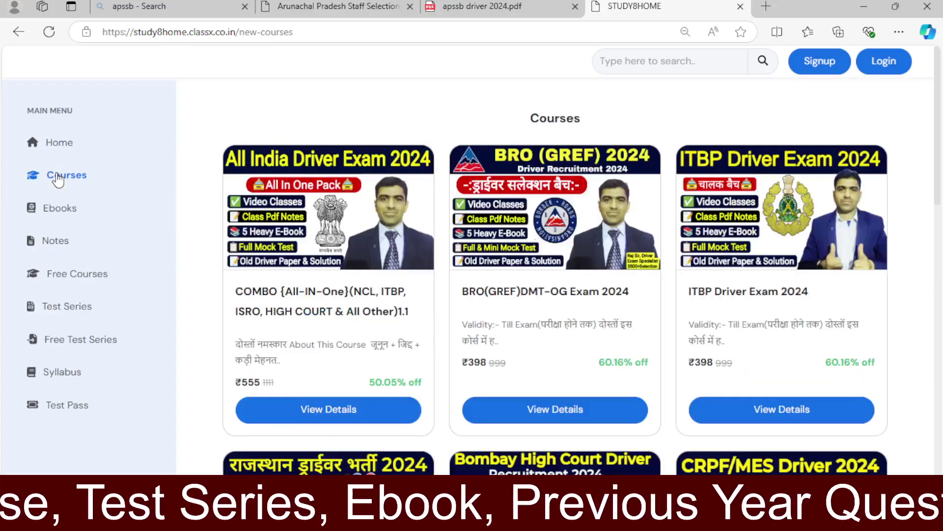